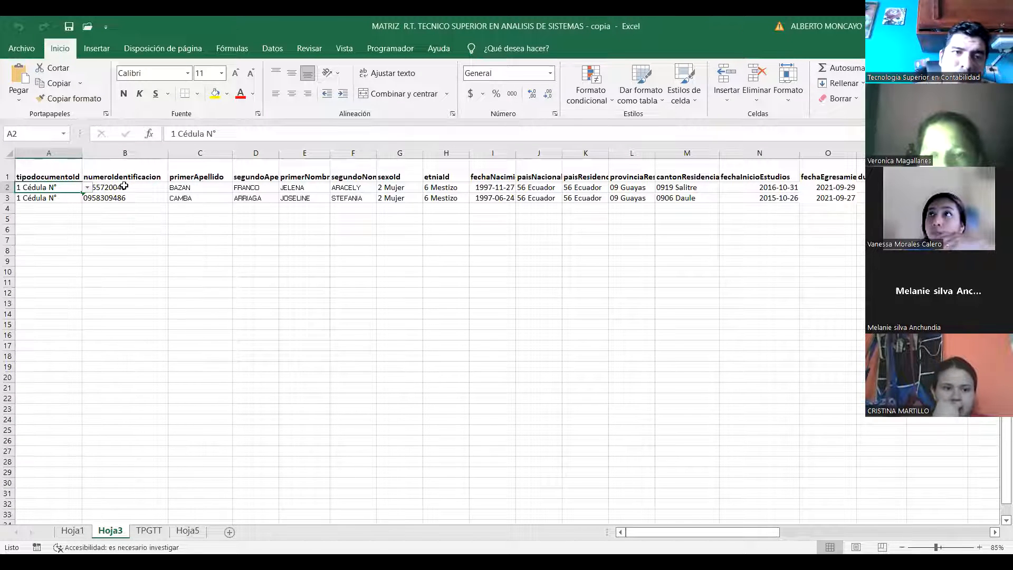
- Review the allowed document types for tipodocumentoId in cell A2 of Hoja3, leaving the selection as is
left_click(86, 188)
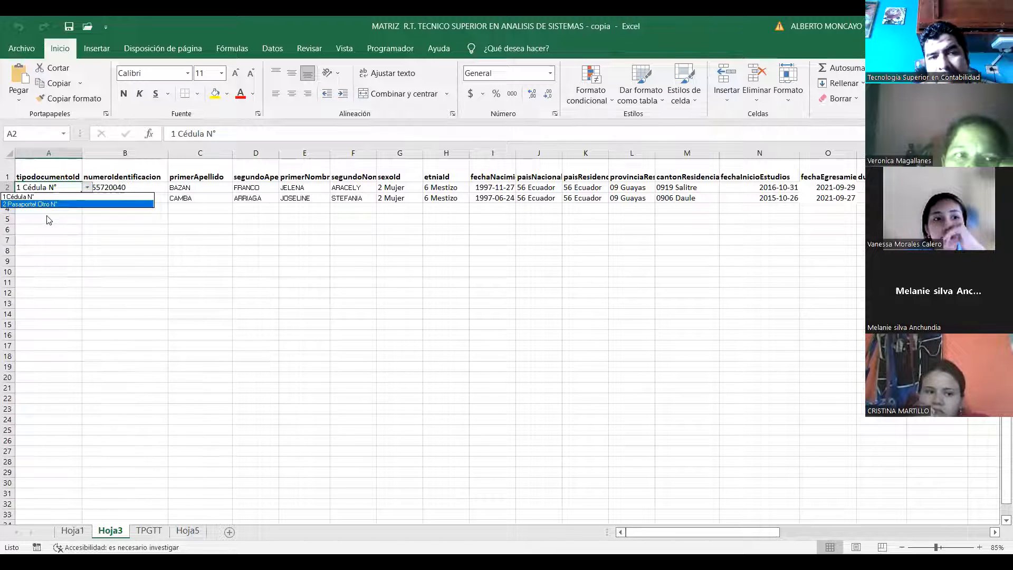
key("Escape")
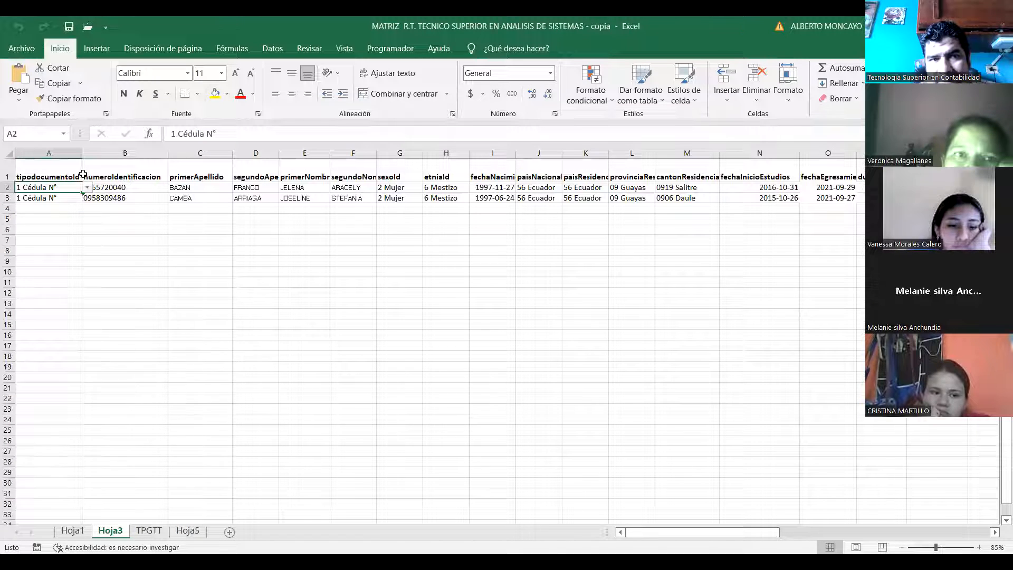
left_click(94, 228)
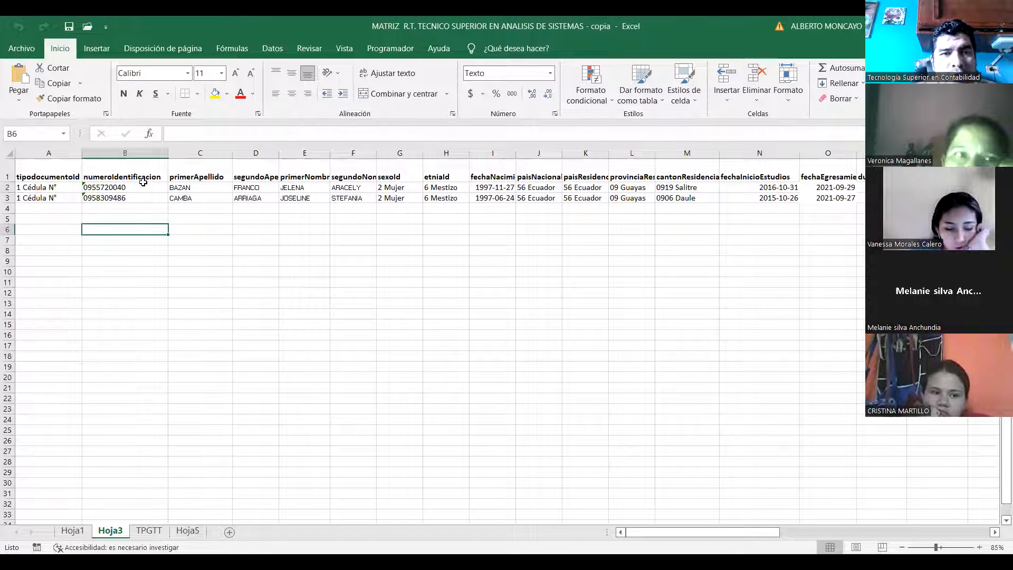
- Go through the identification and name fields of row 2 in Hoja3 and check the options for sexoId
left_click(144, 188)
key("Right")
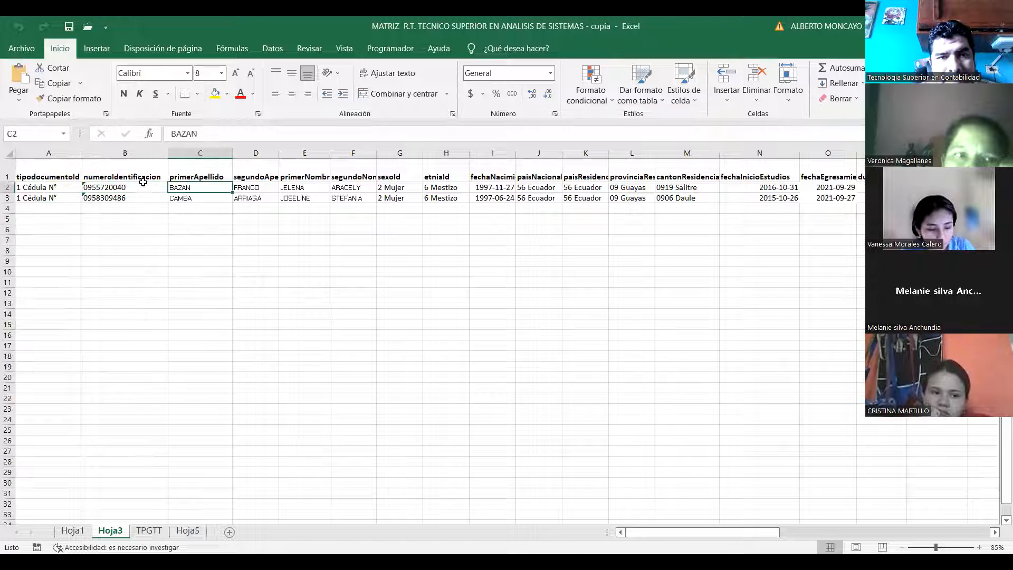
key("Right")
key("Right")
key("Right")
key("Right")
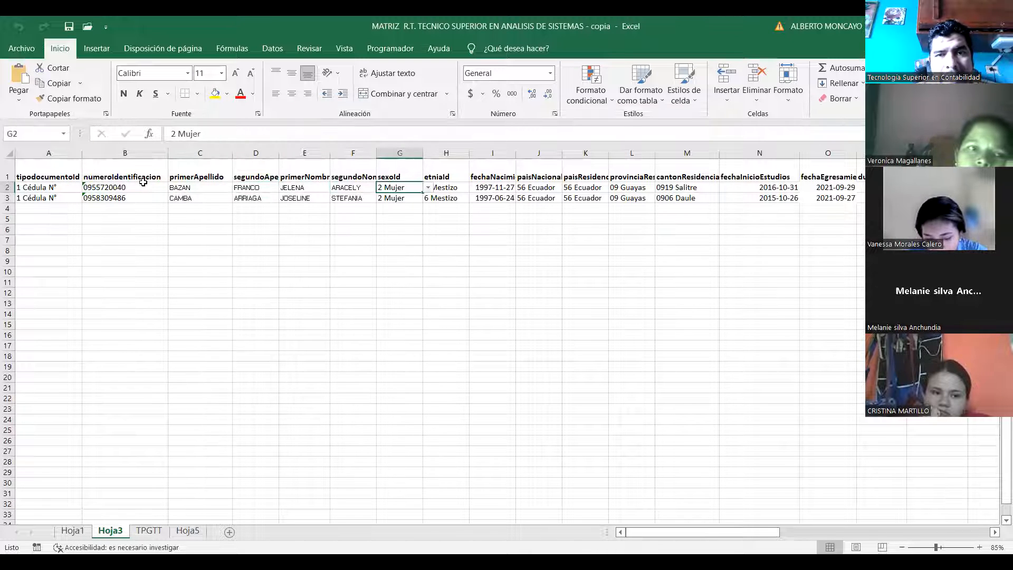
left_click(428, 188)
key("Escape")
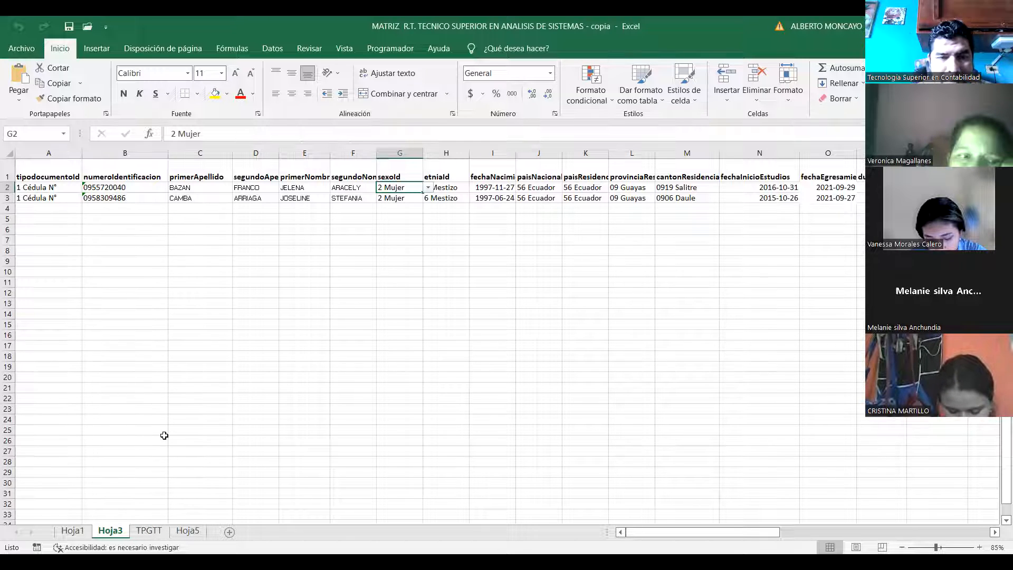
- Compare the etniaId entry in Hoja3 cell H2 with its extracted code and formula on the TPGTT sheet
left_click(150, 532)
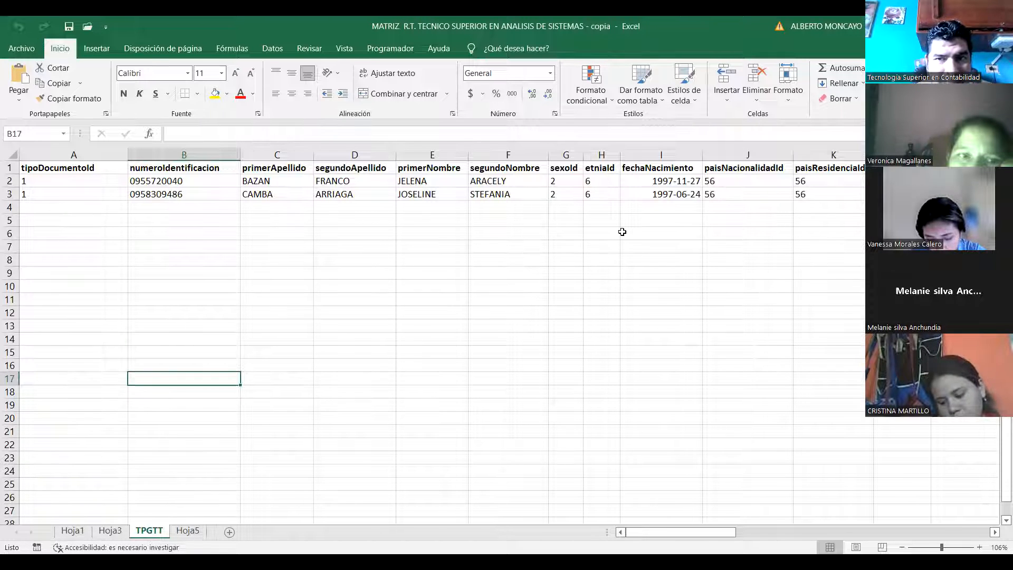
left_click(110, 530)
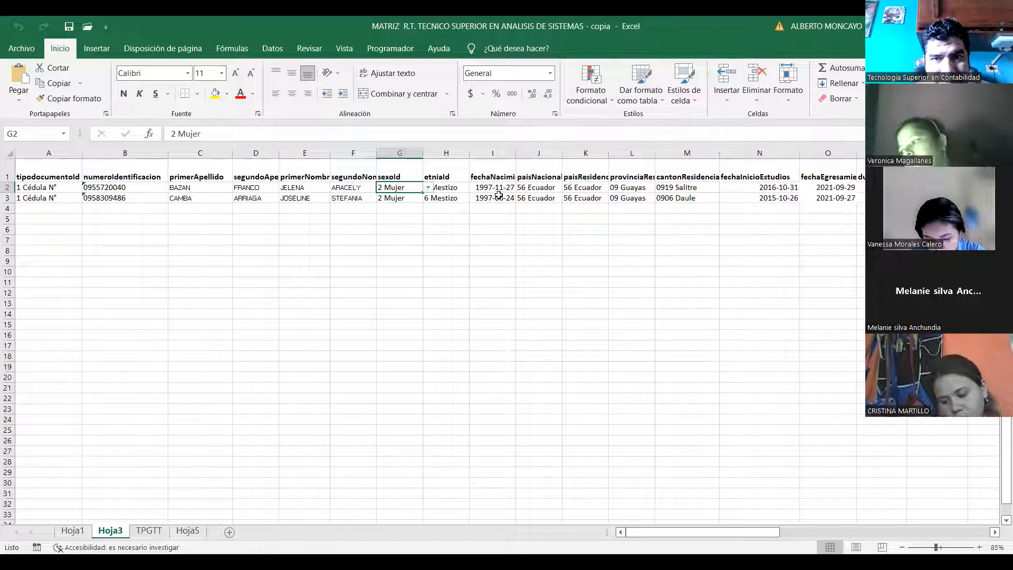
left_click(467, 191)
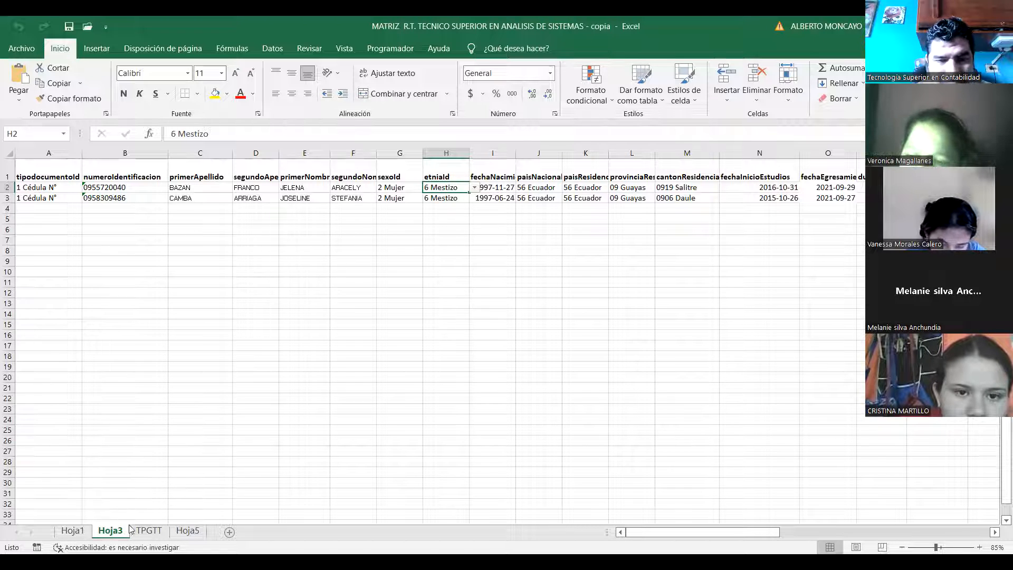
left_click(146, 532)
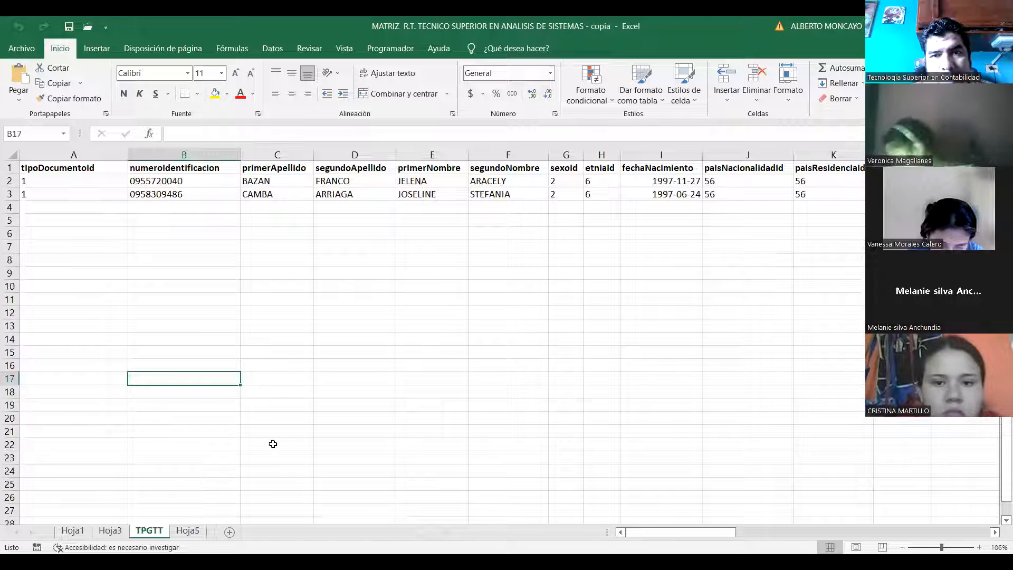
left_click(617, 177)
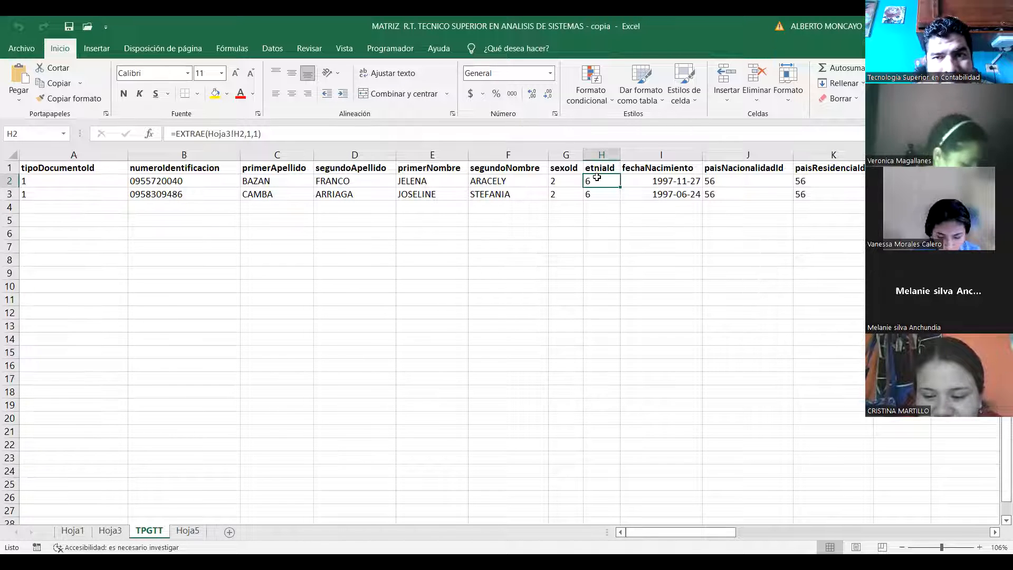
left_click(109, 531)
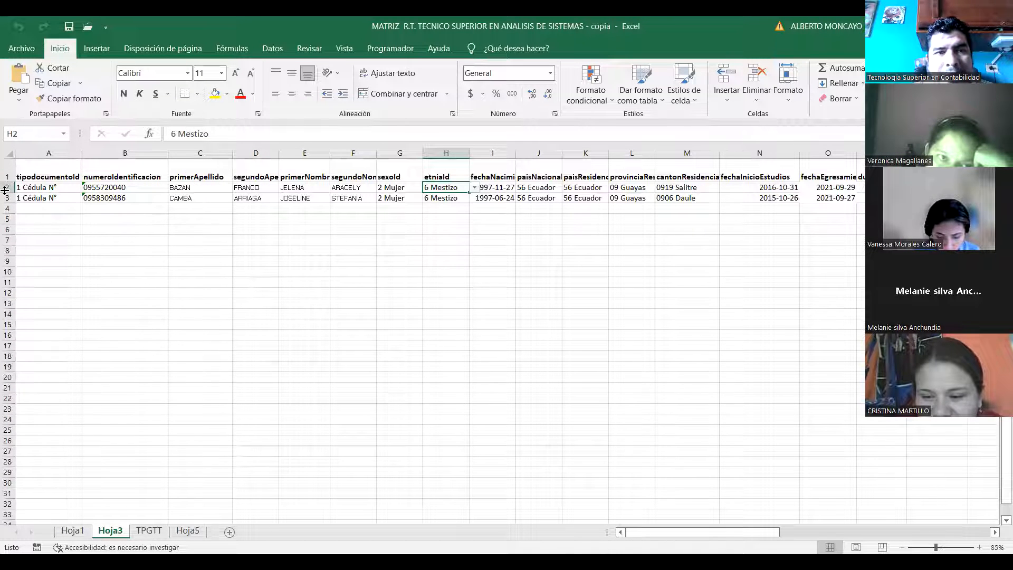
left_click(149, 530)
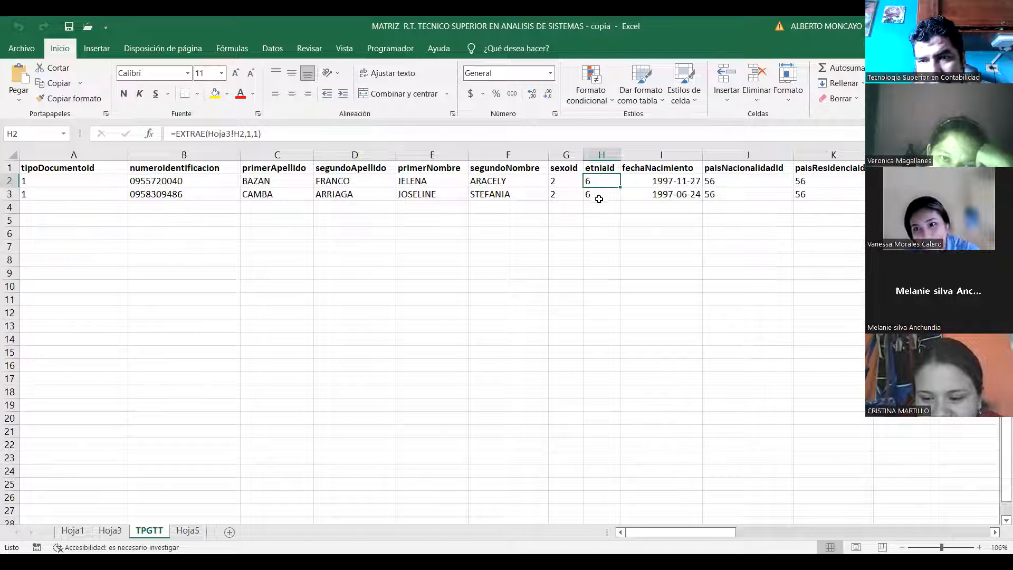
left_click(524, 265)
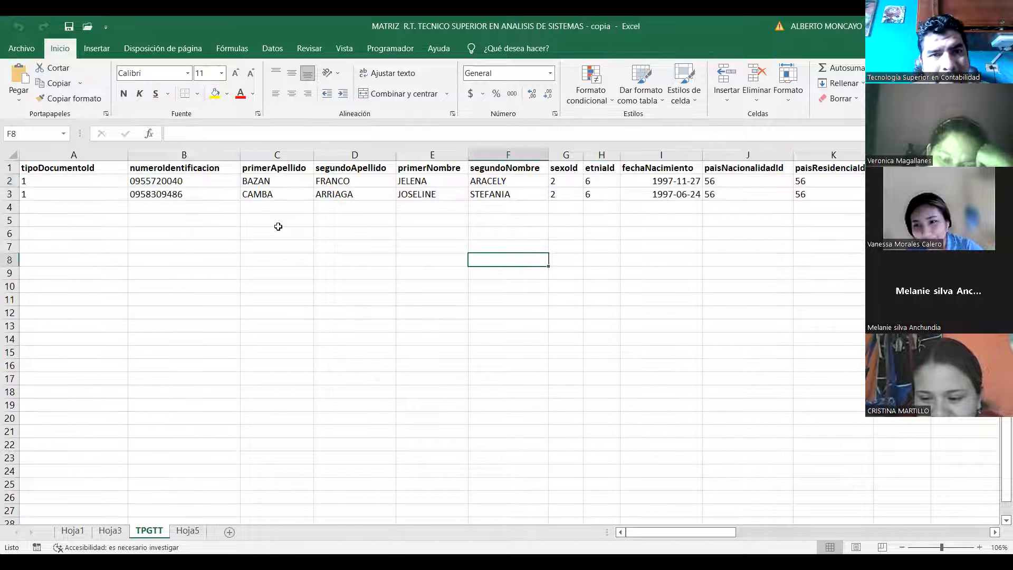
- Examine the parts of the EXTRAE formula in TPGTT cell A2, including its sheet reference, without changing it
left_click(79, 179)
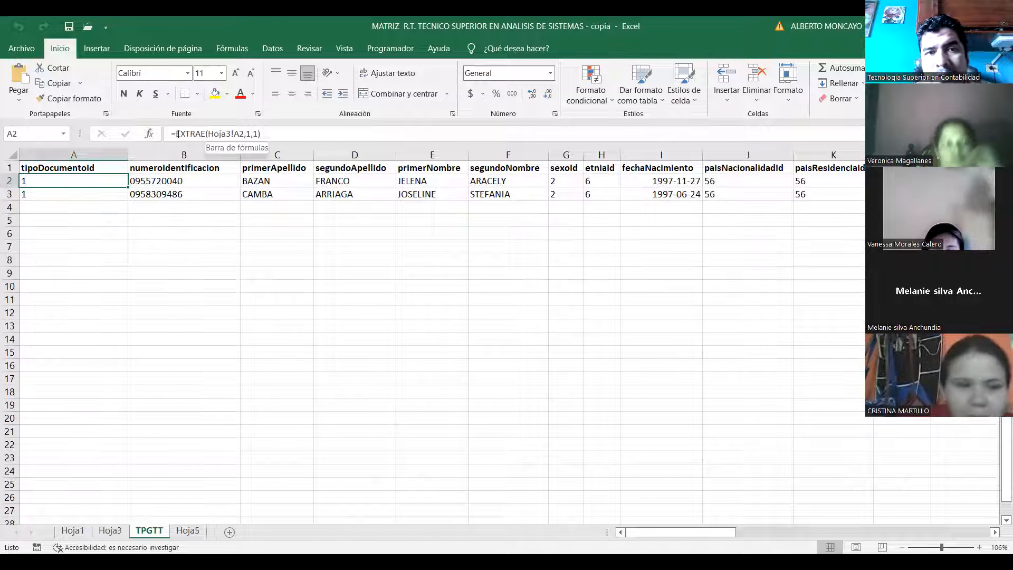
left_click_drag(174, 133, 207, 132)
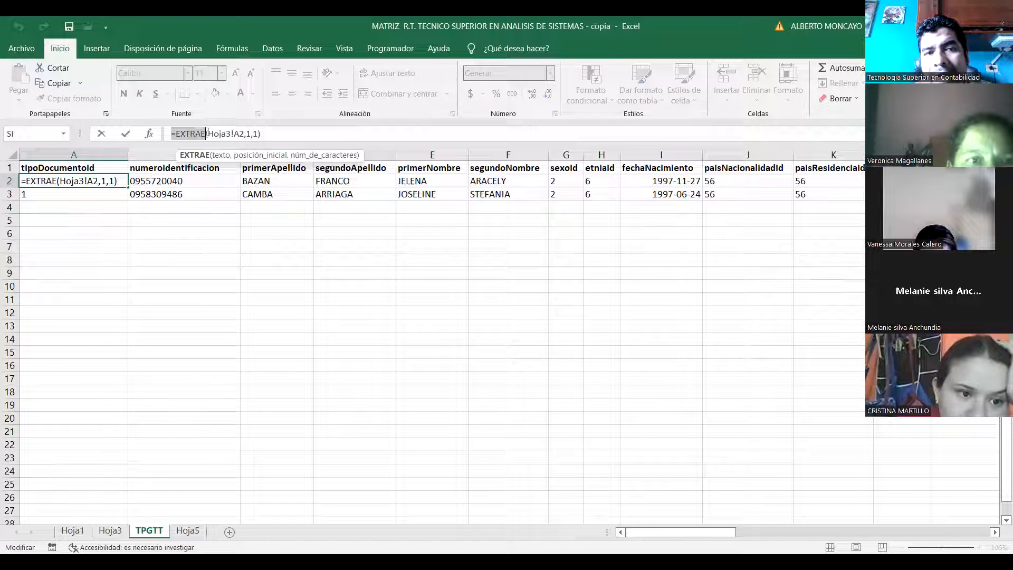
left_click_drag(206, 134, 237, 134)
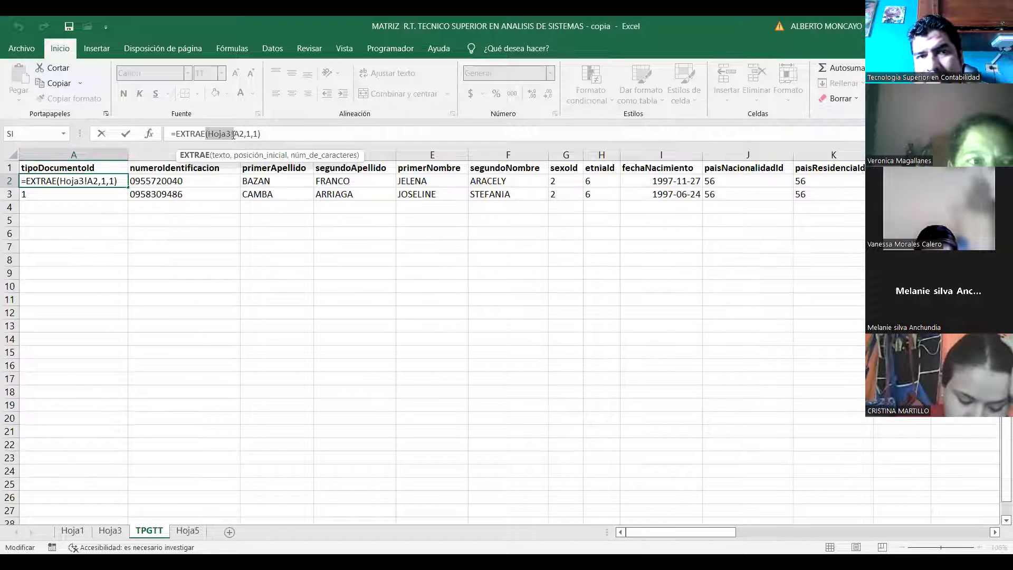
left_click_drag(233, 135, 235, 135)
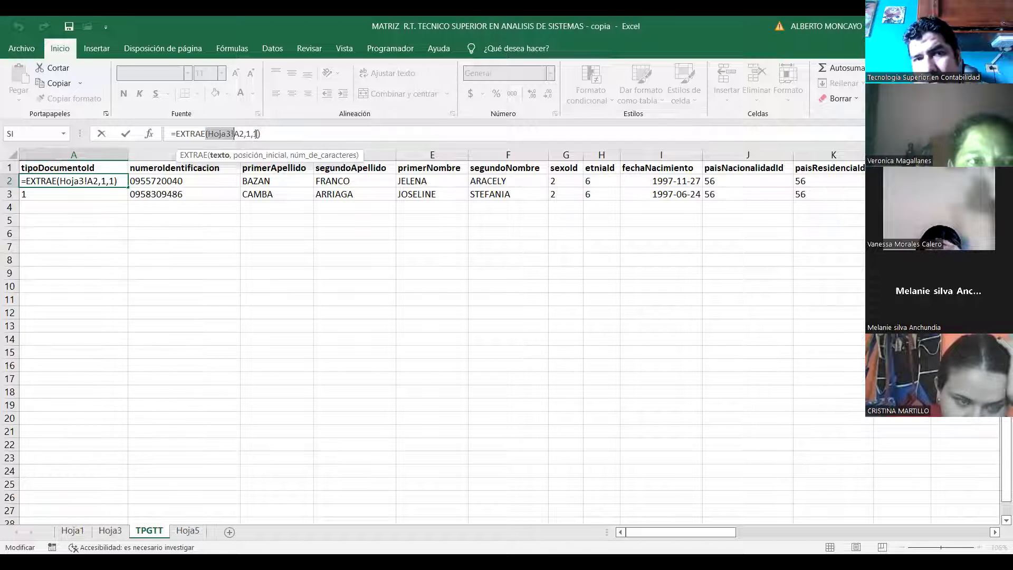
left_click(258, 268)
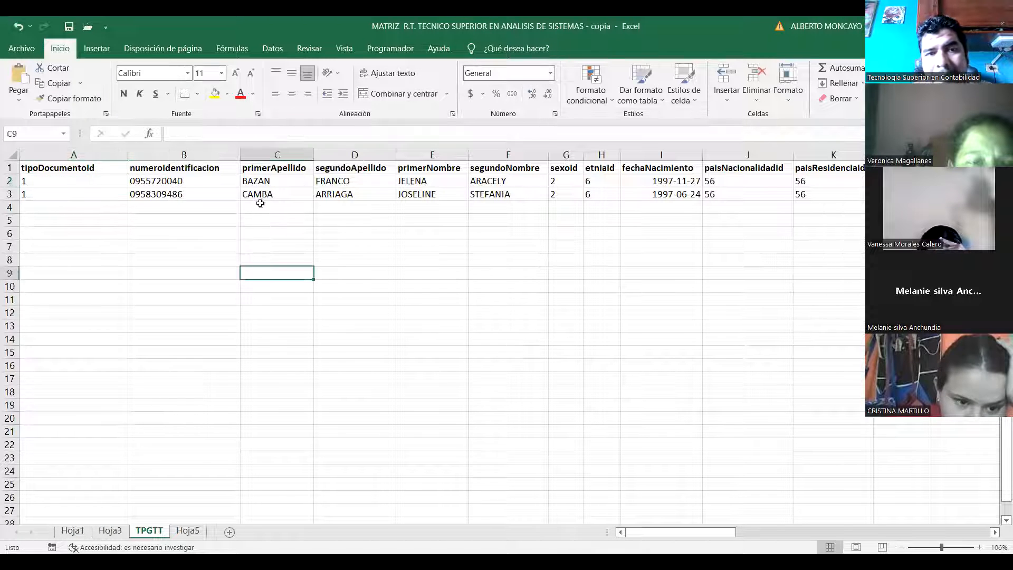
- Trace the tipoDocumentoId formula in TPGTT cell A2 back to its source cell A2 on Hoja3
left_click(110, 530)
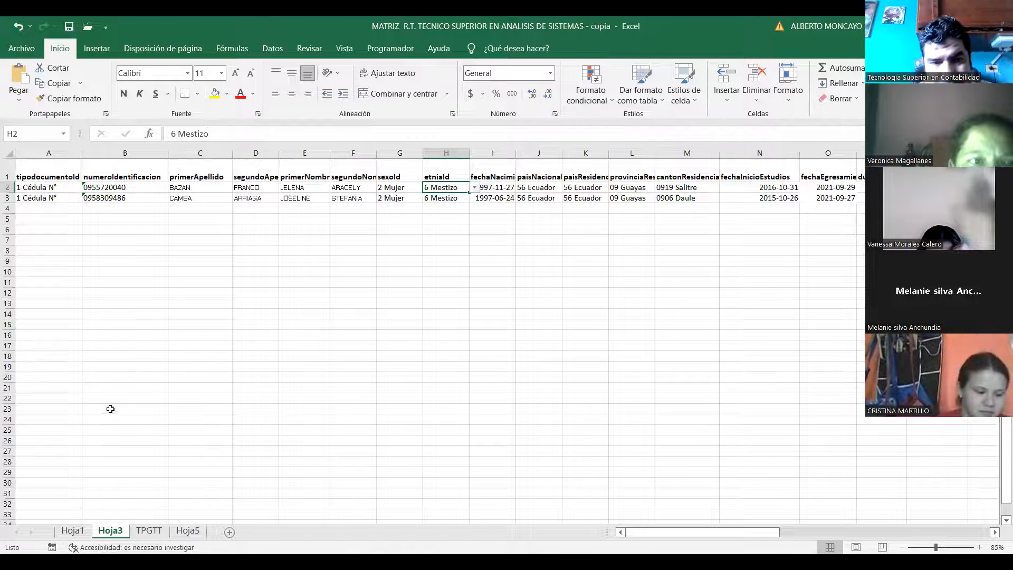
left_click(145, 531)
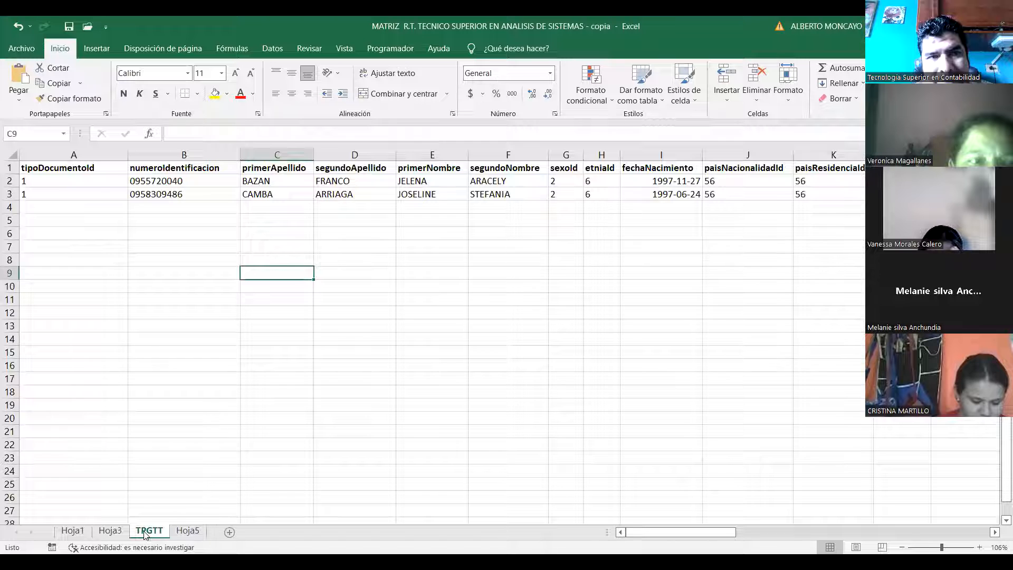
left_click(104, 181)
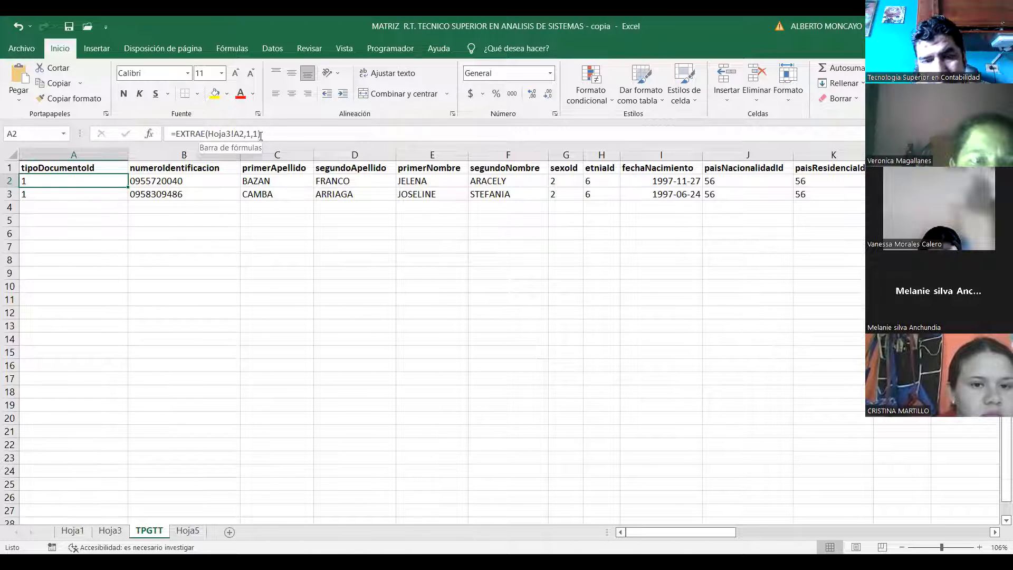
left_click(114, 532)
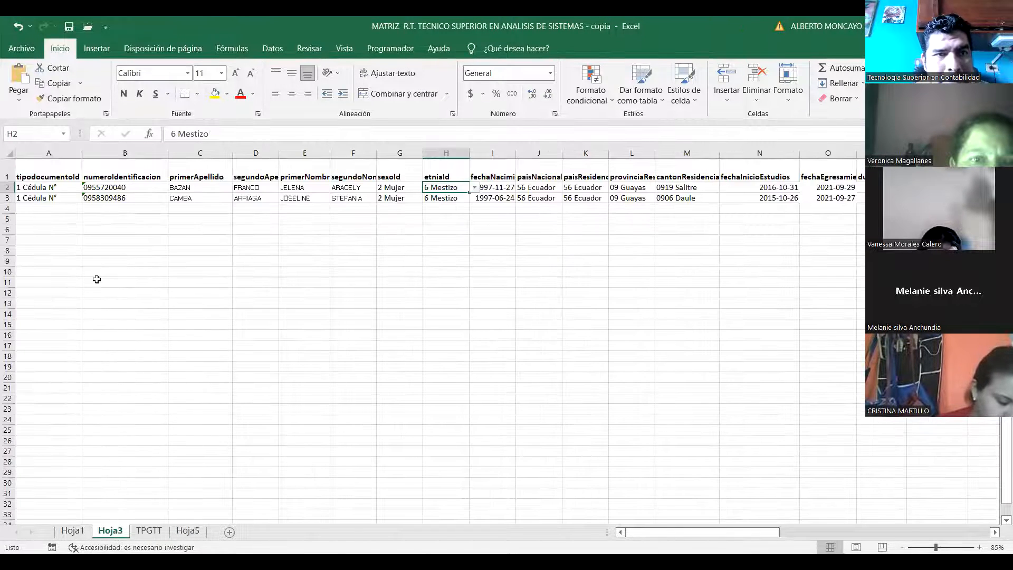
left_click(54, 187)
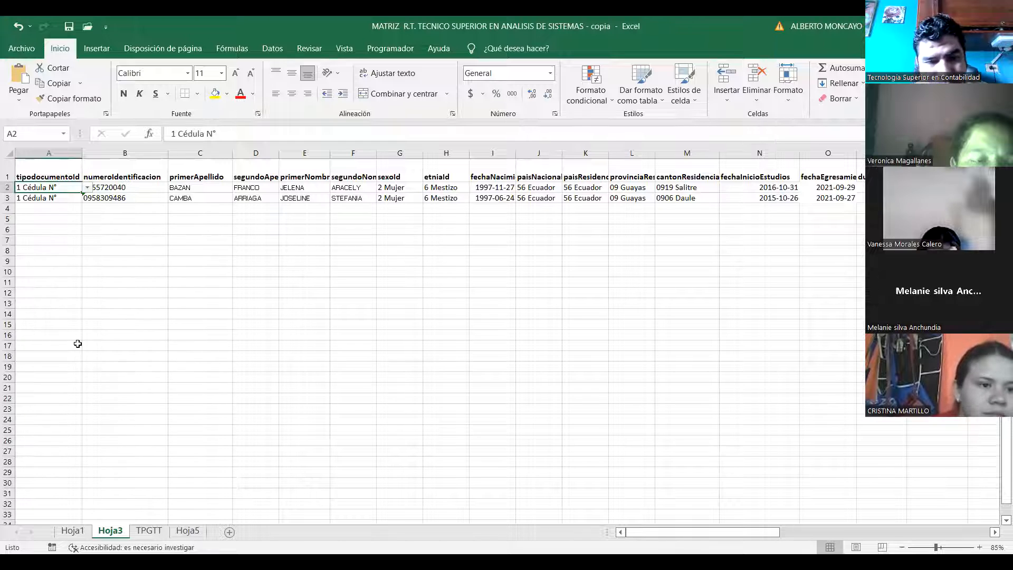
- Check the source etniaId cell H2 on Hoja3 and inspect the arguments of its EXTRAE formula on TPGTT
left_click(448, 191)
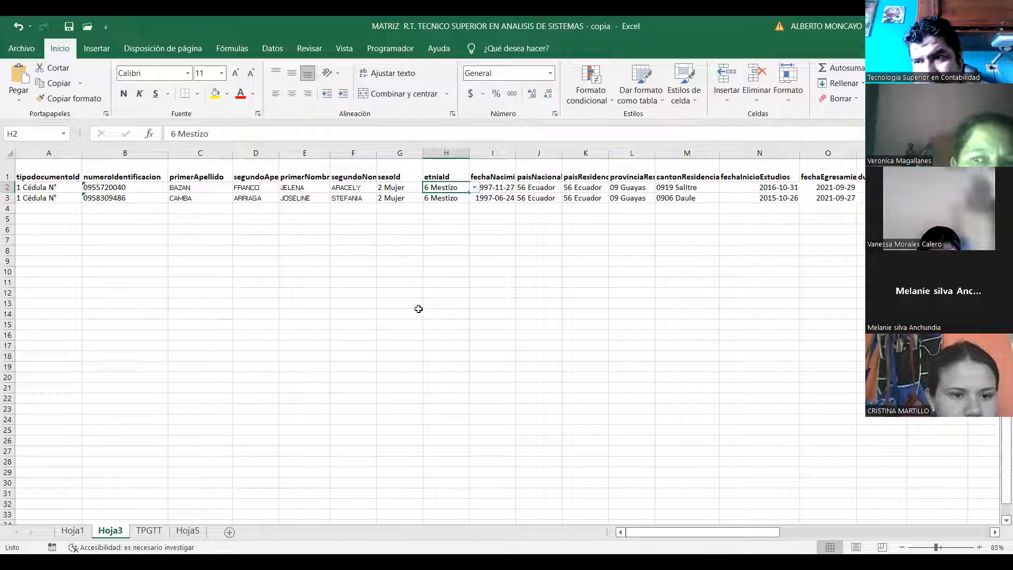
left_click(158, 532)
left_click(608, 180)
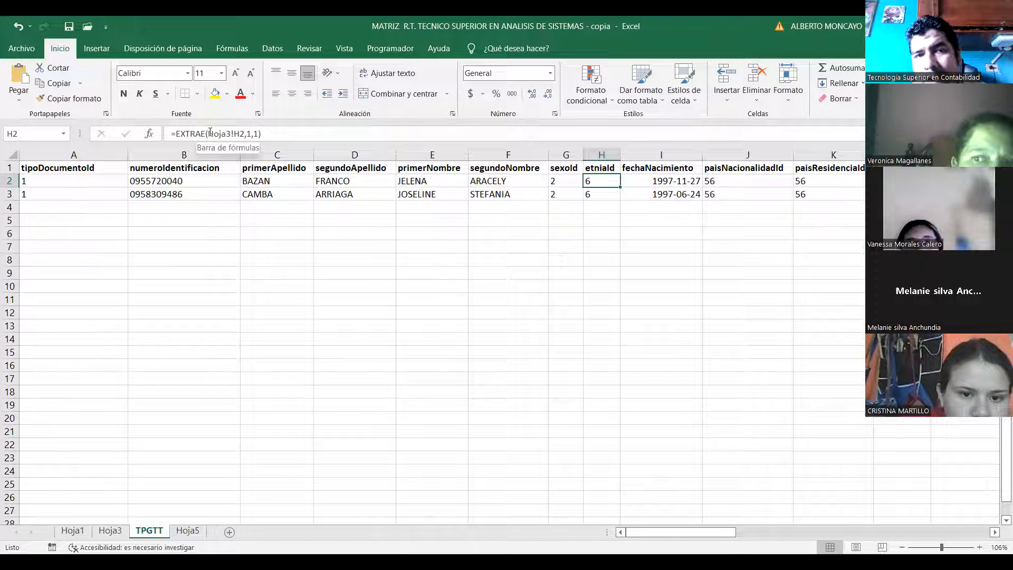
left_click(246, 132)
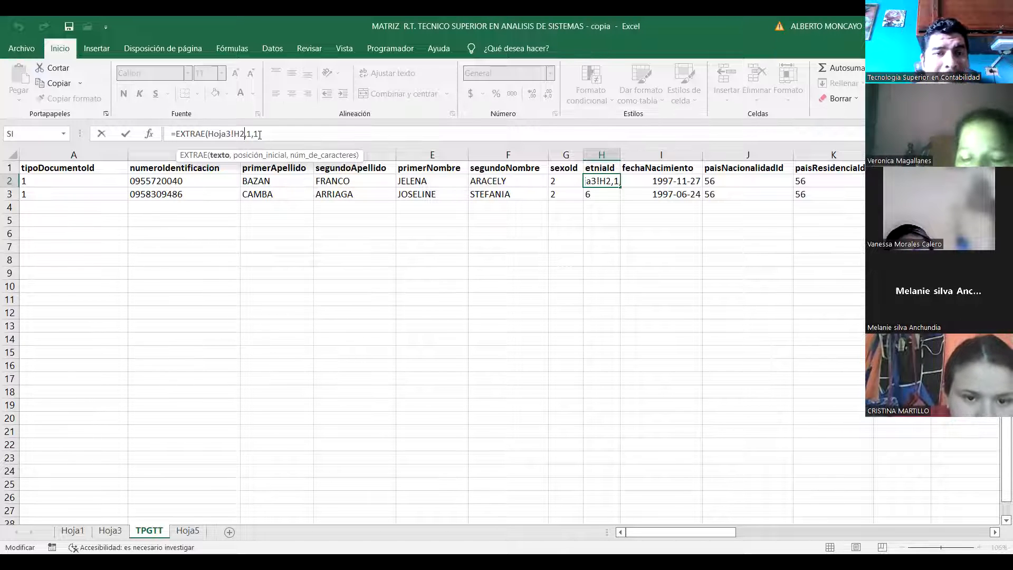
- Browse the list of province codes available for the residence province in Hoja3 cell L2, keeping the current choice
left_click(111, 530)
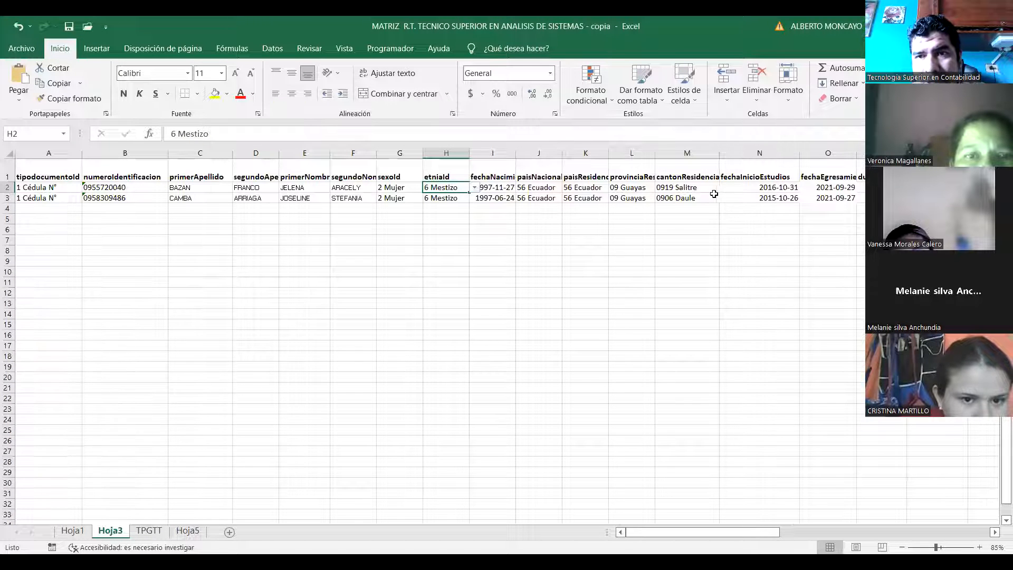
left_click(638, 189)
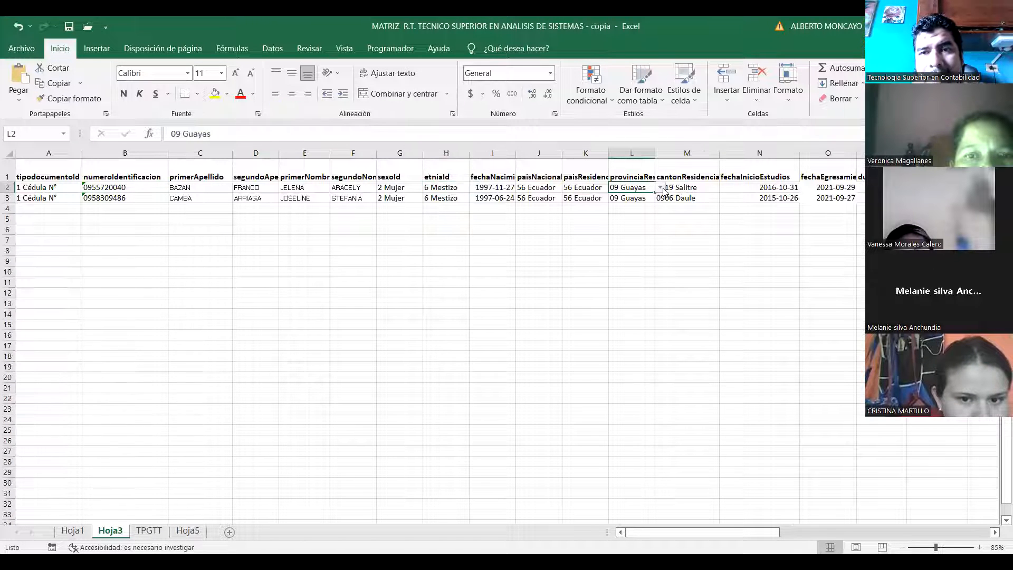
left_click(660, 188)
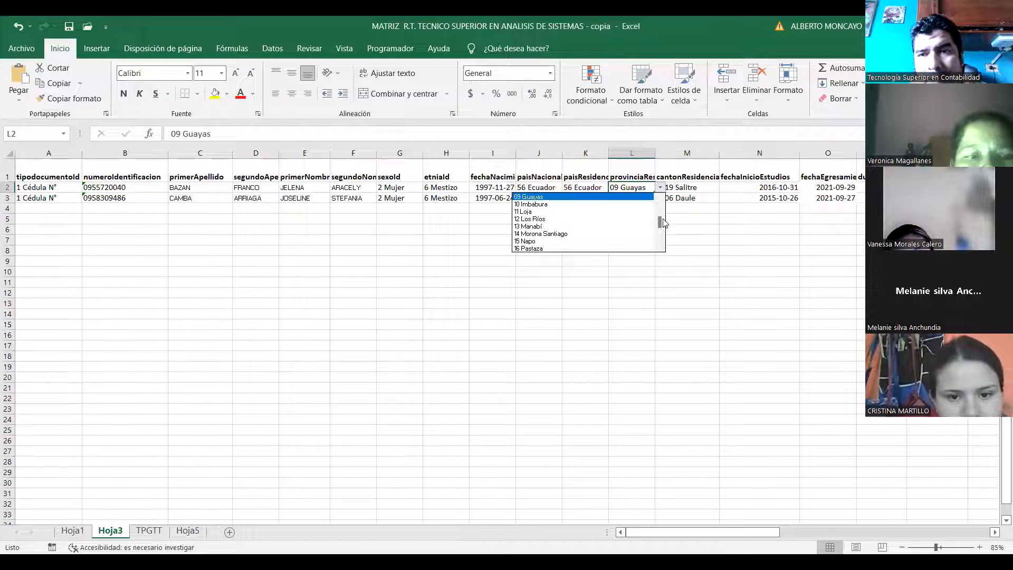
mouse_move(663, 223)
left_mouse_down()
mouse_move(659, 236)
mouse_move(663, 196)
mouse_move(662, 220)
left_mouse_up()
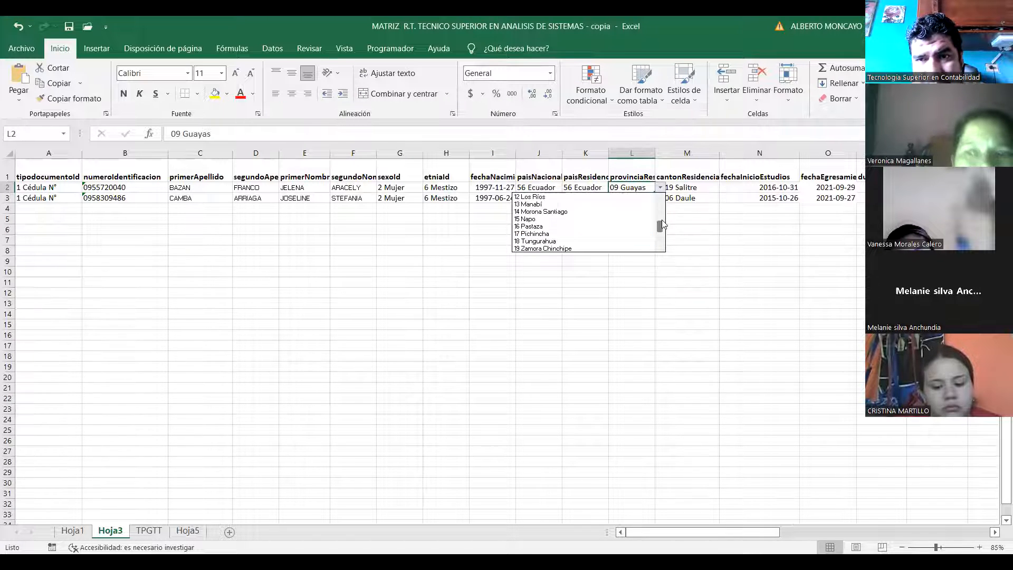
left_click(640, 282)
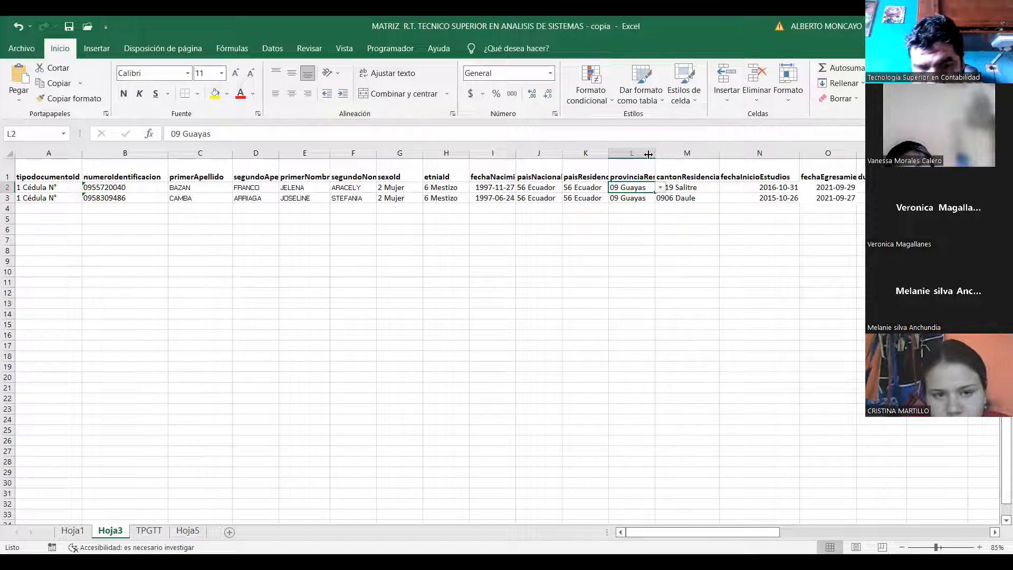
- Inspect the EXTRAE formulas for paisNacionalidadId and paisResidenciaId in row 2 of the TPGTT sheet
left_click(150, 531)
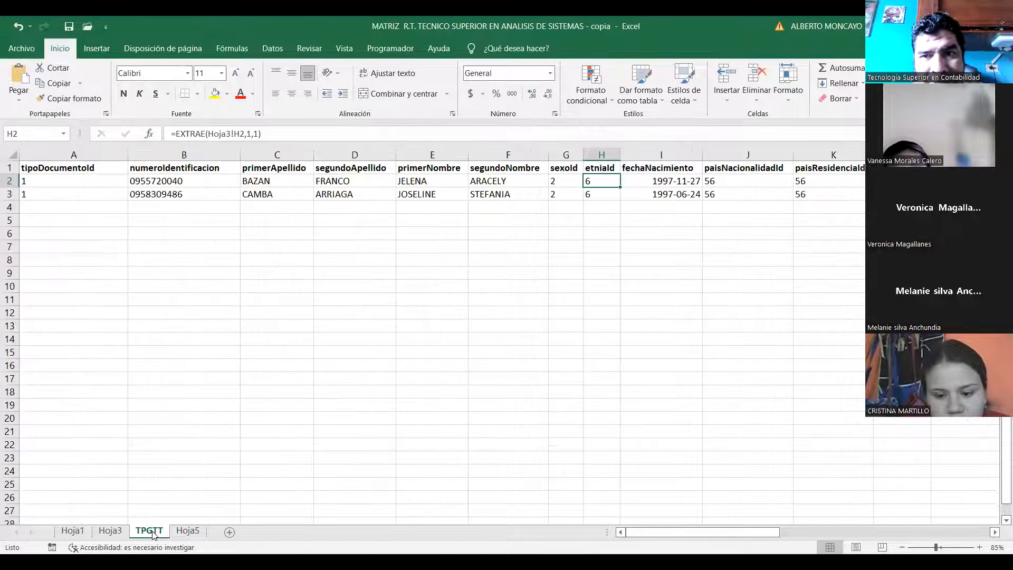
left_click(767, 181)
key("Right")
key("Right")
key("Left")
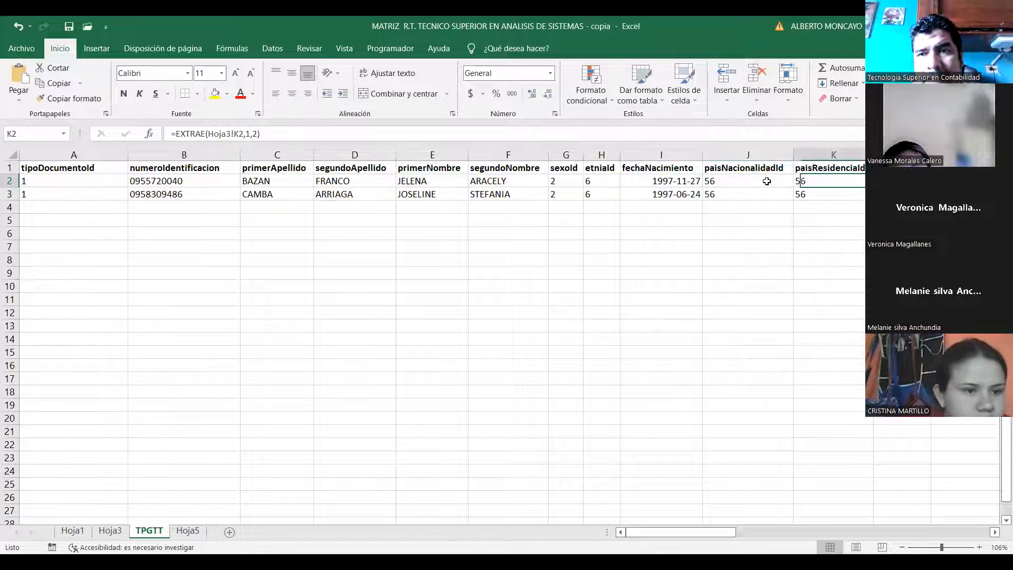
key("Left")
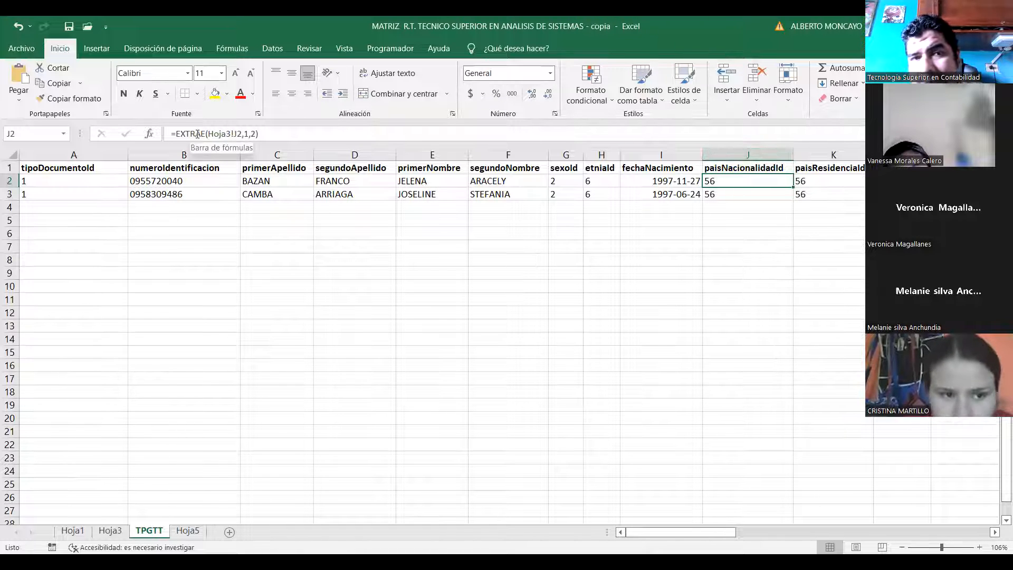
- Inspect the character-count argument of the paisNacionalidadId formula in TPGTT cell J2 and the sexoId formula in G3
left_click(253, 133)
type("2")
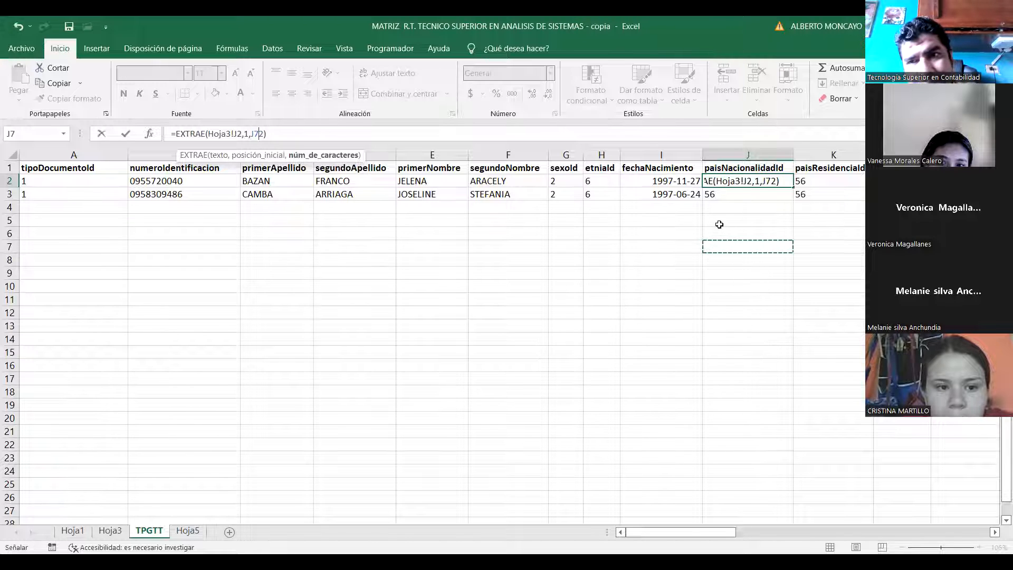
key("ctrl+Return")
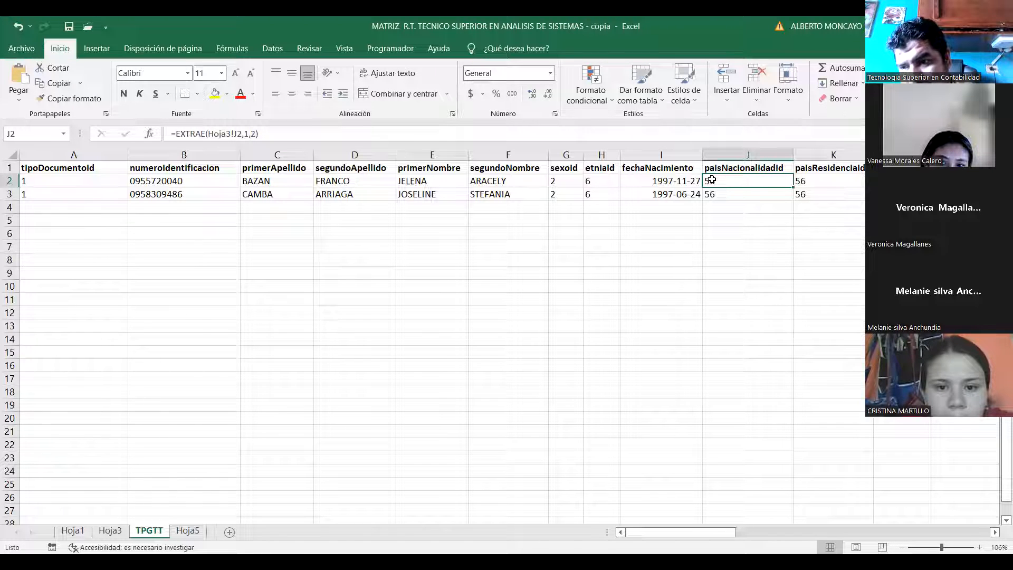
left_click(568, 194)
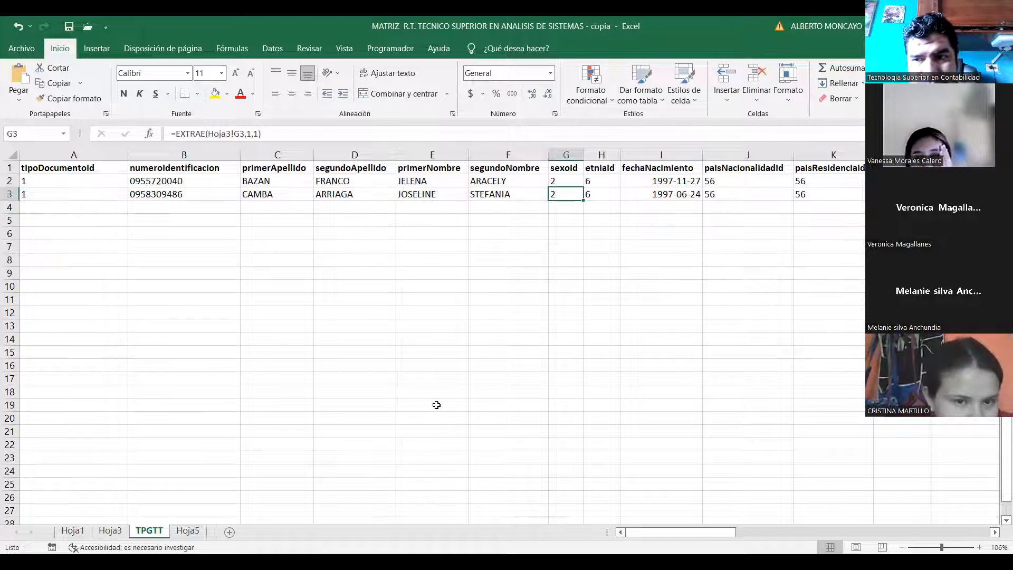
left_click(480, 380)
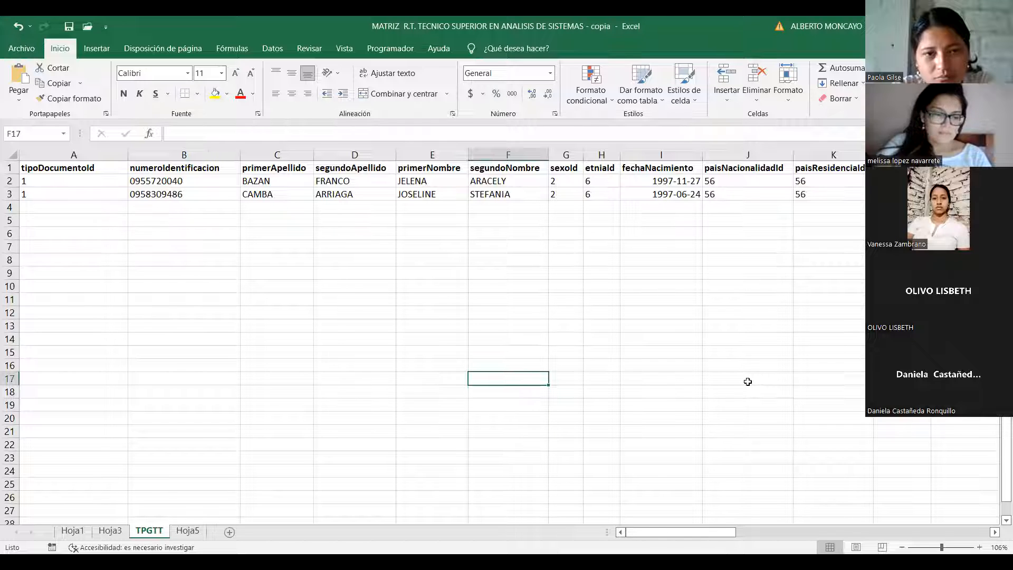
left_click(324, 297)
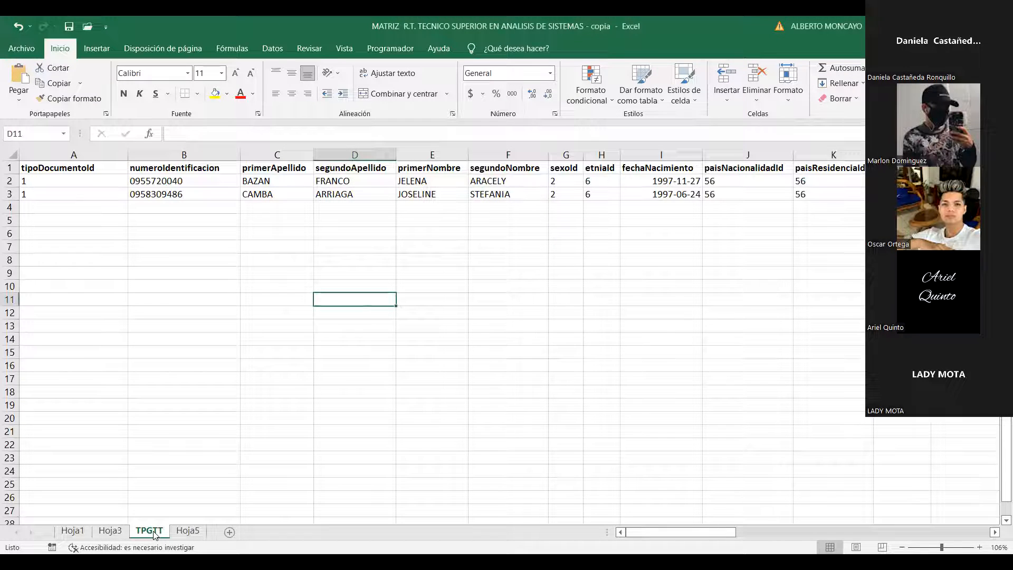
- Compare the student data on Hoja3 with its coded version on TPGTT, ending on Hoja3
left_click(110, 532)
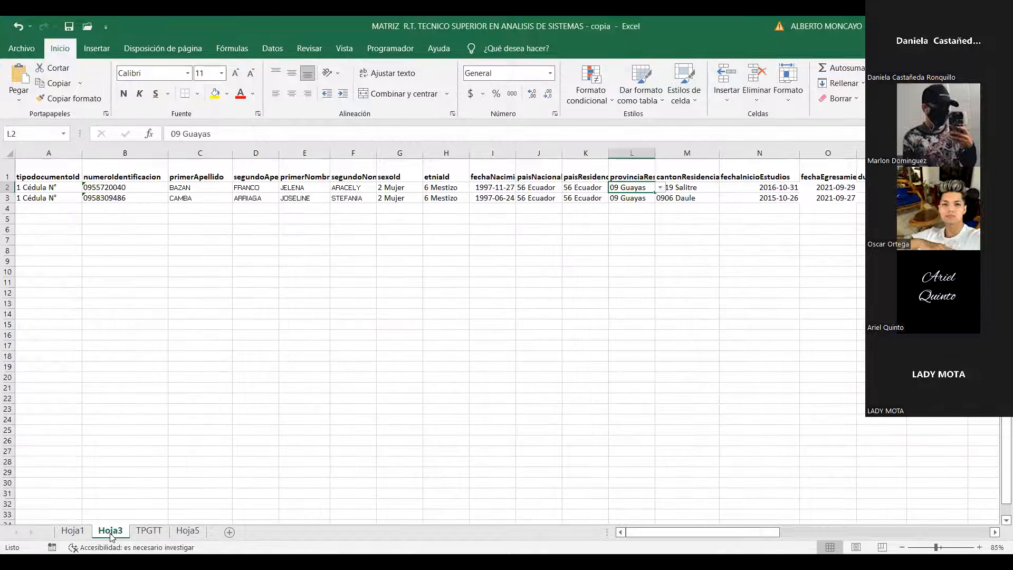
left_click(144, 533)
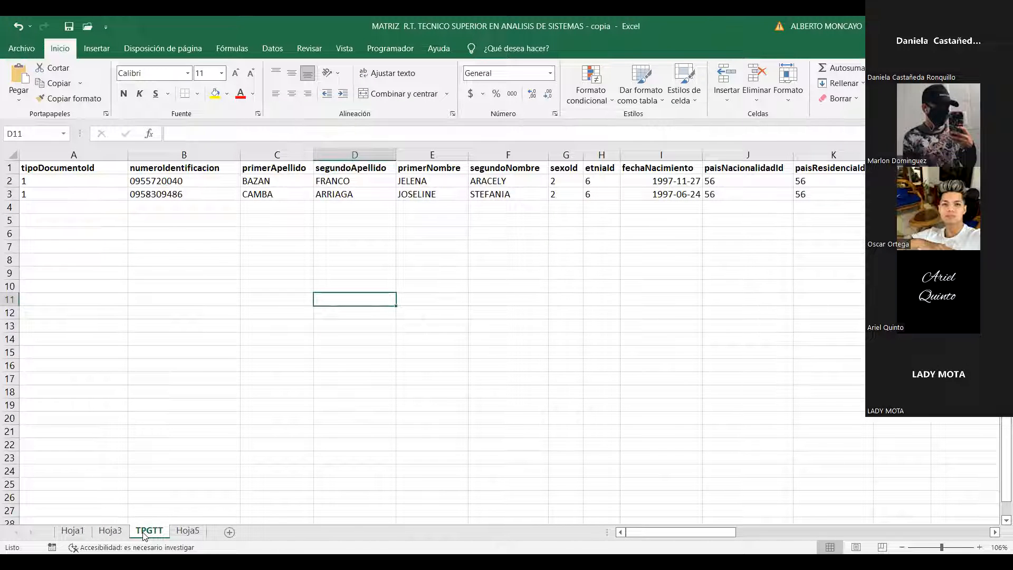
left_click(110, 532)
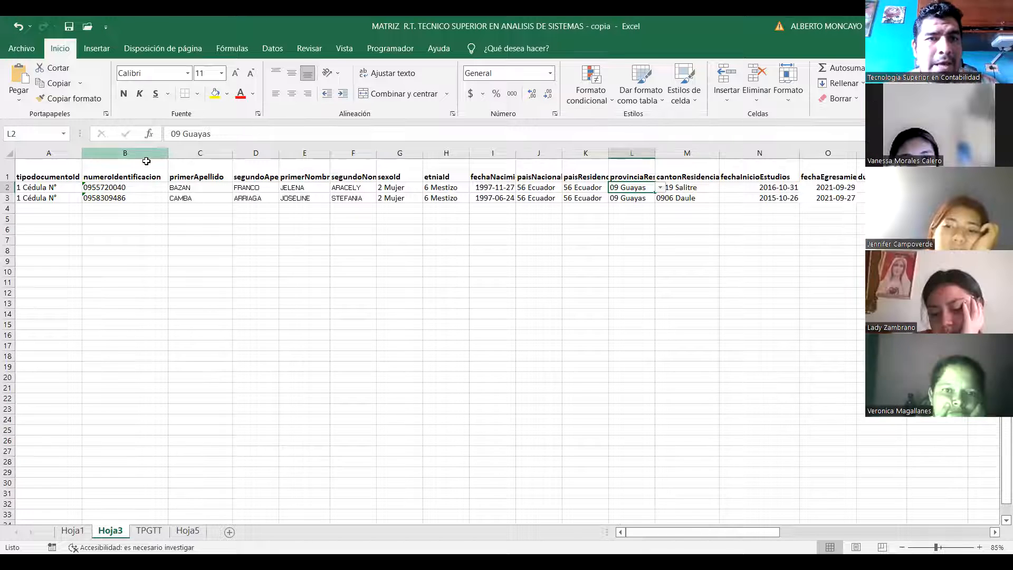
- Review row 3 on Hoja3 from numeroIdentificacion to sexoId and view the options offered for sexoId in G3
left_click(127, 198)
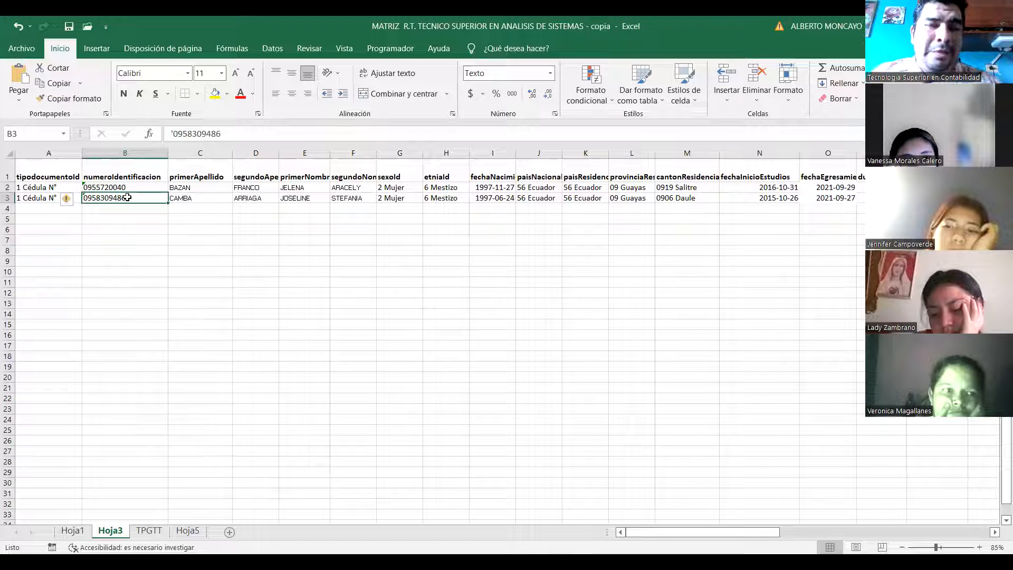
key("Right")
key("Right")
key("Right")
key("Right")
key("Right")
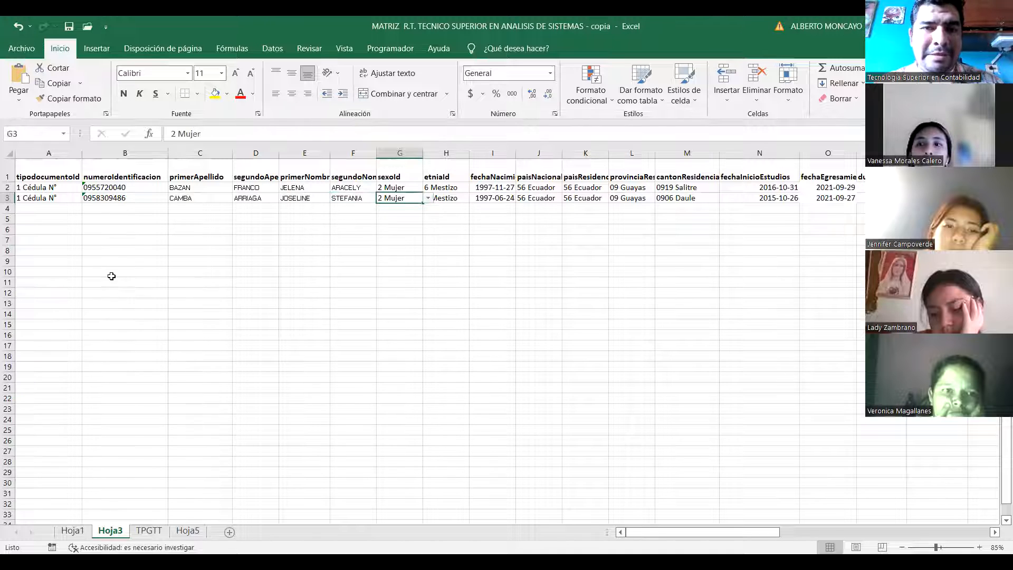
left_click(426, 190)
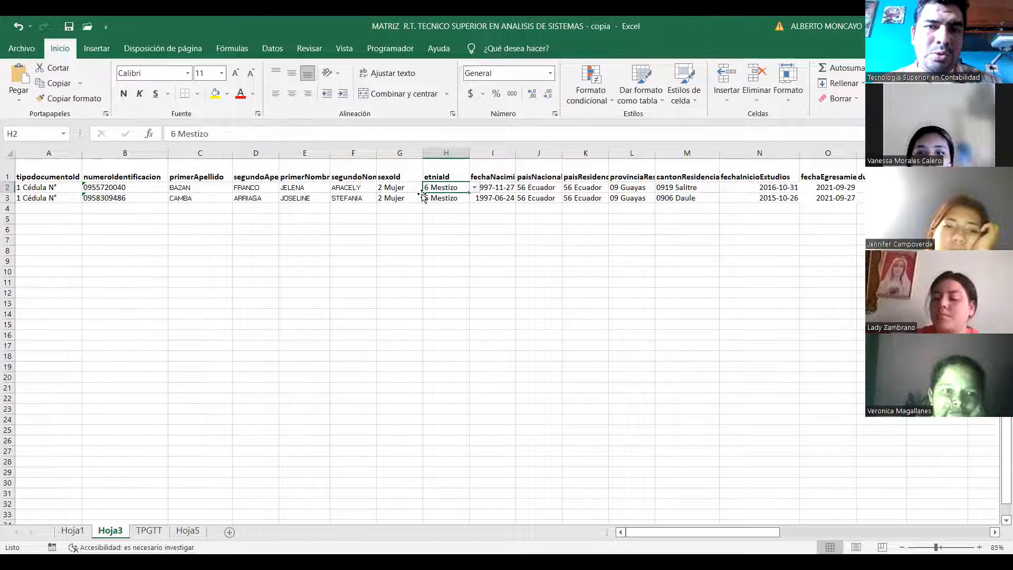
left_click(415, 198)
left_click(427, 199)
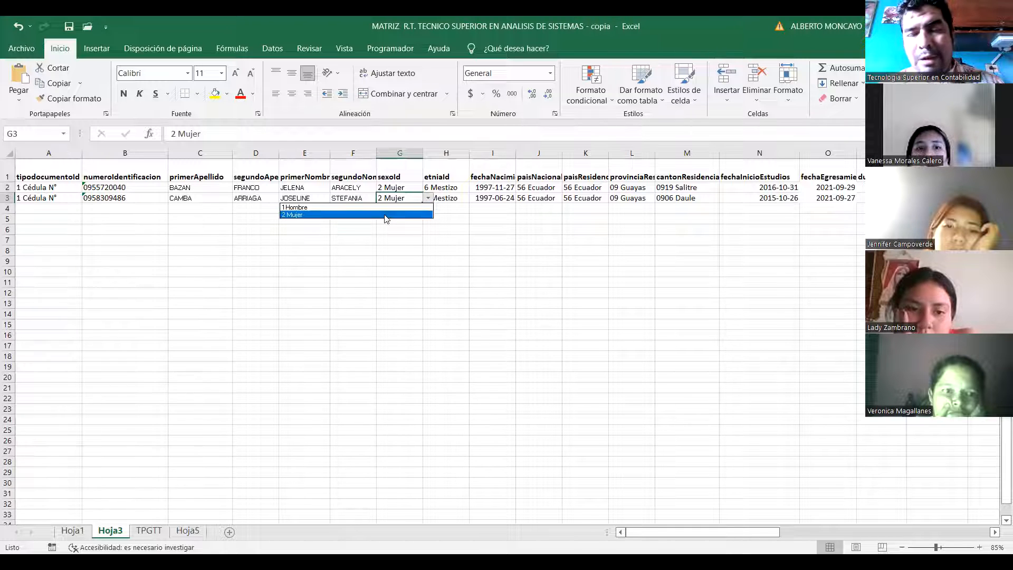
- Browse the list of country codes available for the residence country in Hoja3 cell K3, keeping the current choice
left_click(572, 194)
left_click(572, 195)
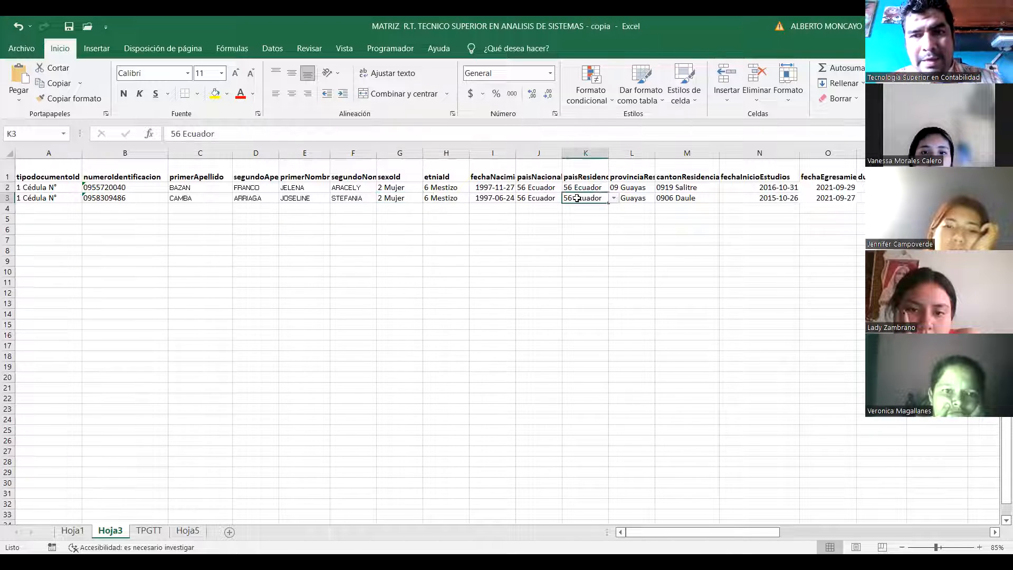
left_click(614, 198)
left_click_drag(615, 223, 624, 208)
left_click(618, 199)
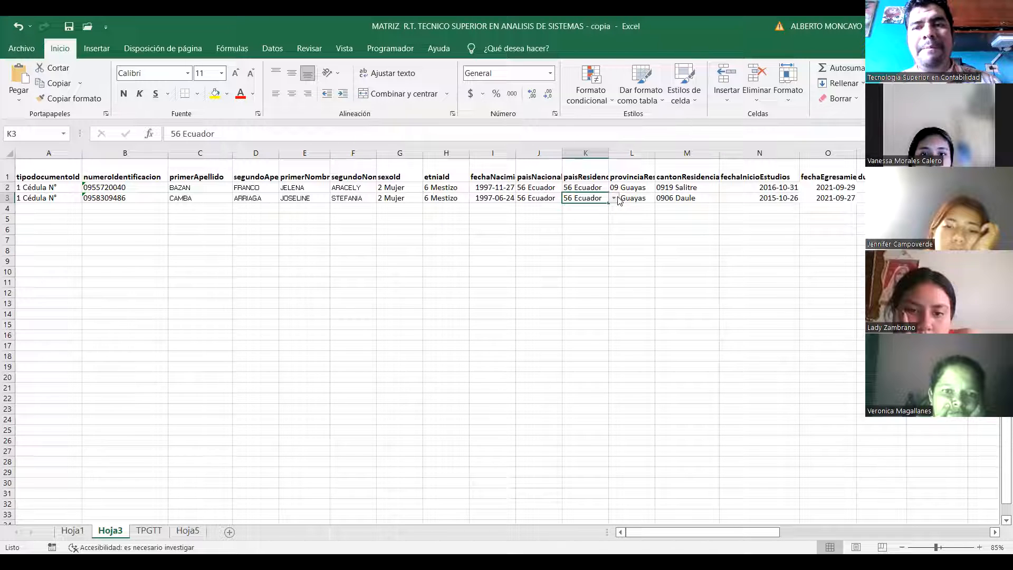
- Browse the province codes available for the residence province in Hoja3 cell L3, keeping the current choice
left_click(630, 198)
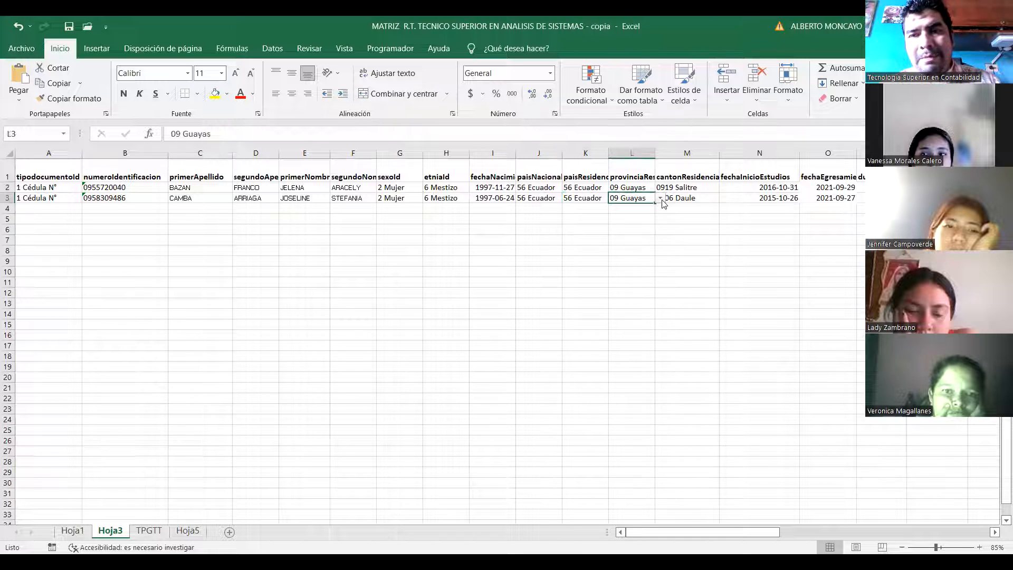
left_click(660, 198)
left_click_drag(661, 236, 664, 207)
left_click(690, 228)
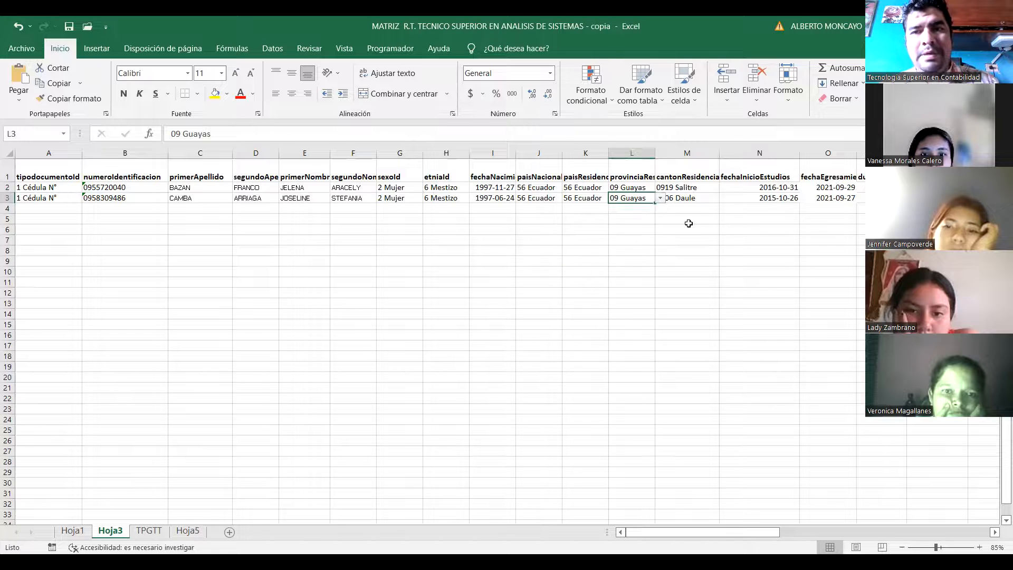
- Browse the canton codes available for cantonResidencia in Hoja3 cell M3, keeping the current choice
left_click(708, 197)
left_click(725, 198)
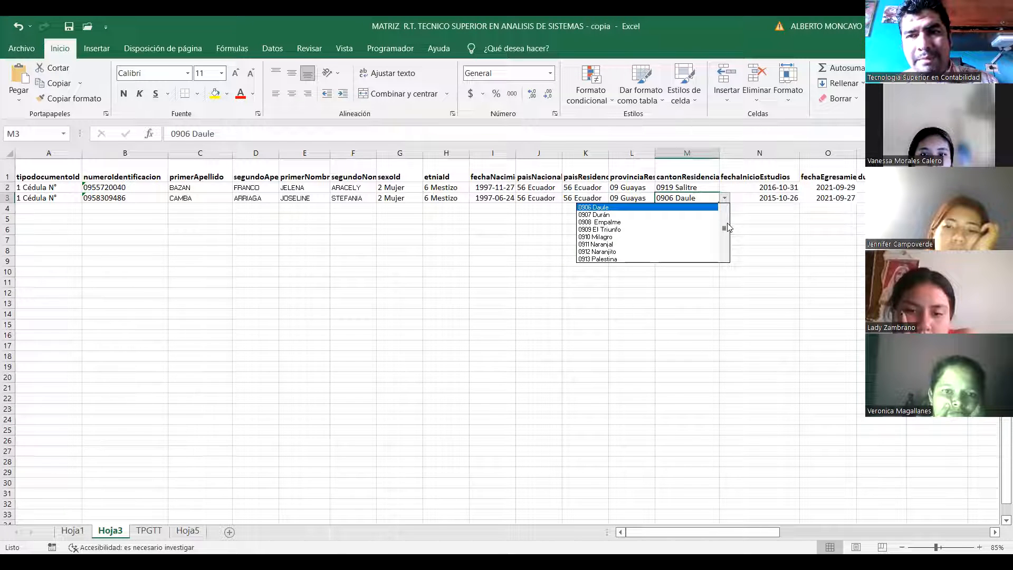
left_click_drag(725, 229, 726, 207)
left_click(726, 199)
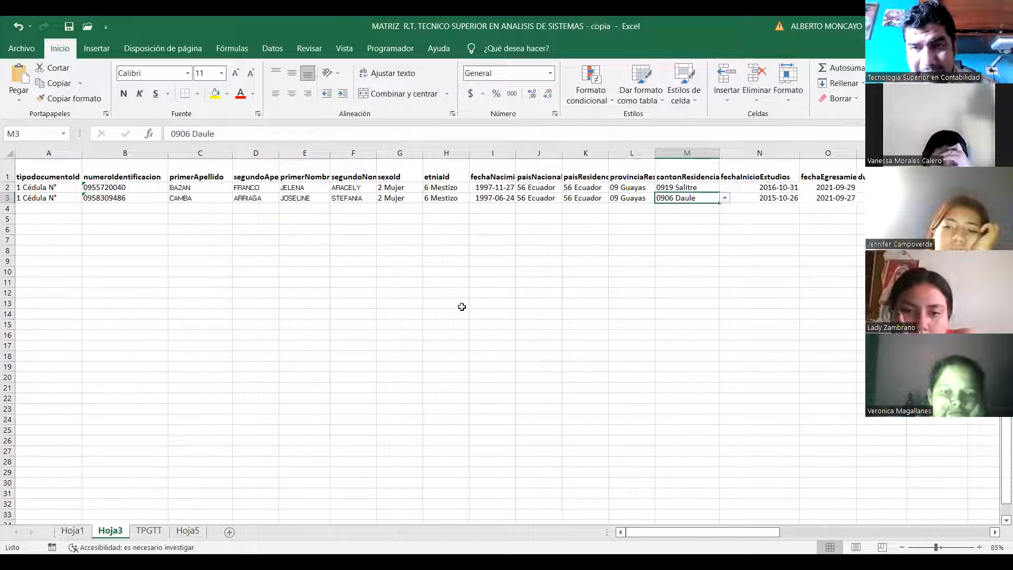
- Highlight rows 2 and 3 on Hoja3 to point out the student records, and clear the selection
left_click(306, 282)
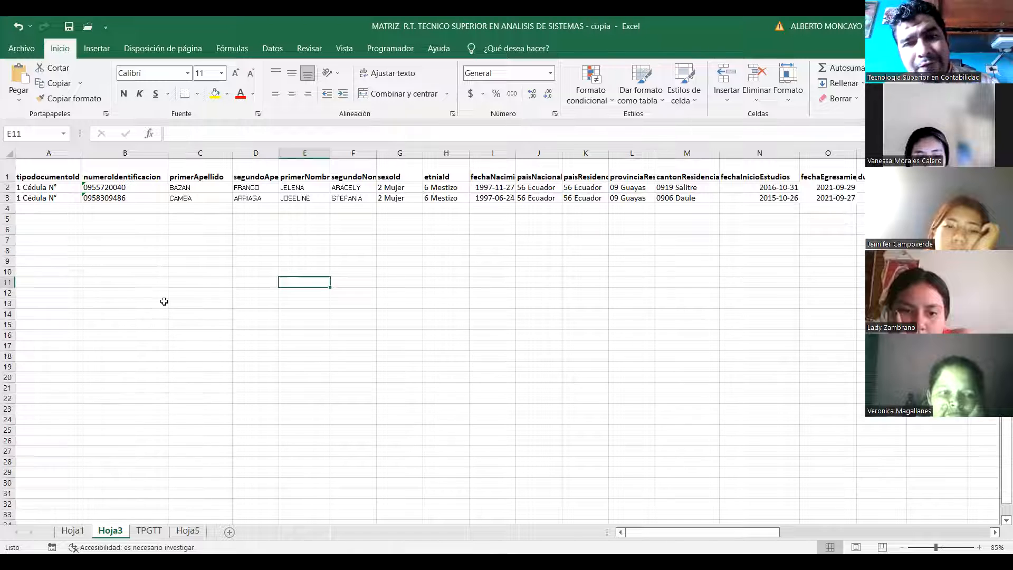
left_click_drag(7, 187, 8, 202)
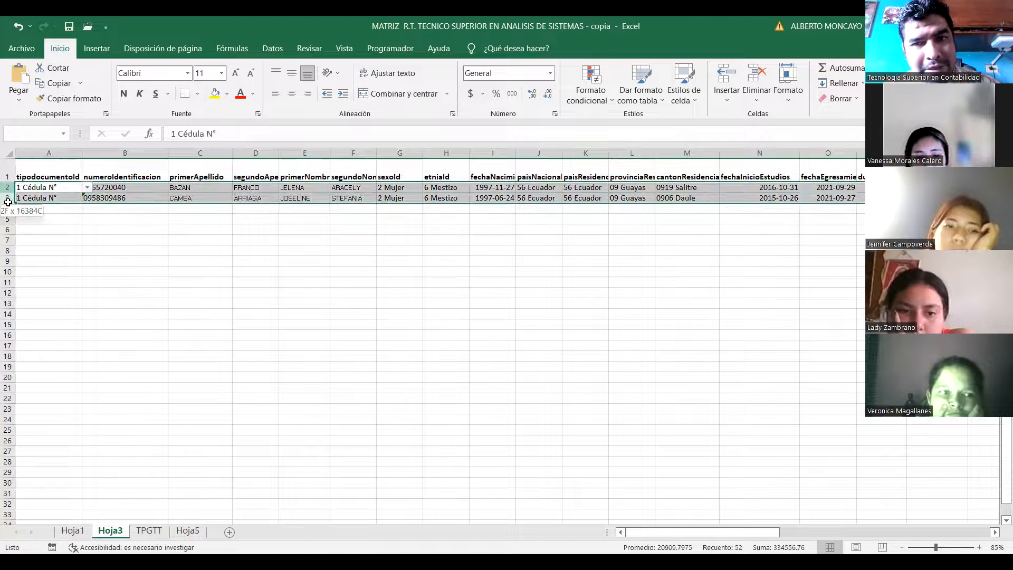
left_click(50, 272)
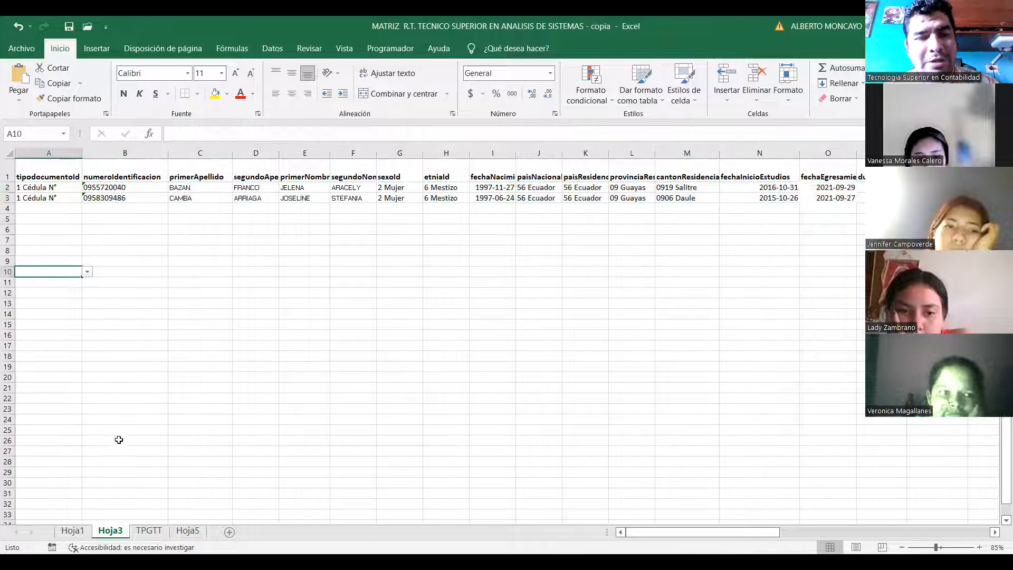
- Check the tipoDocumentoId formula in TPGTT cell A2 and return to its source data on Hoja3
left_click(153, 531)
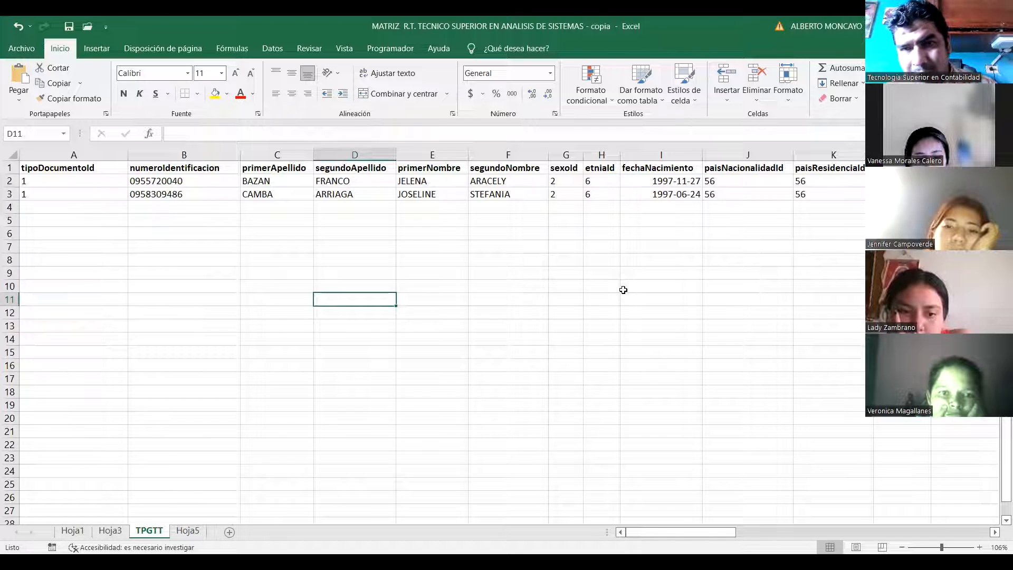
left_click(507, 287)
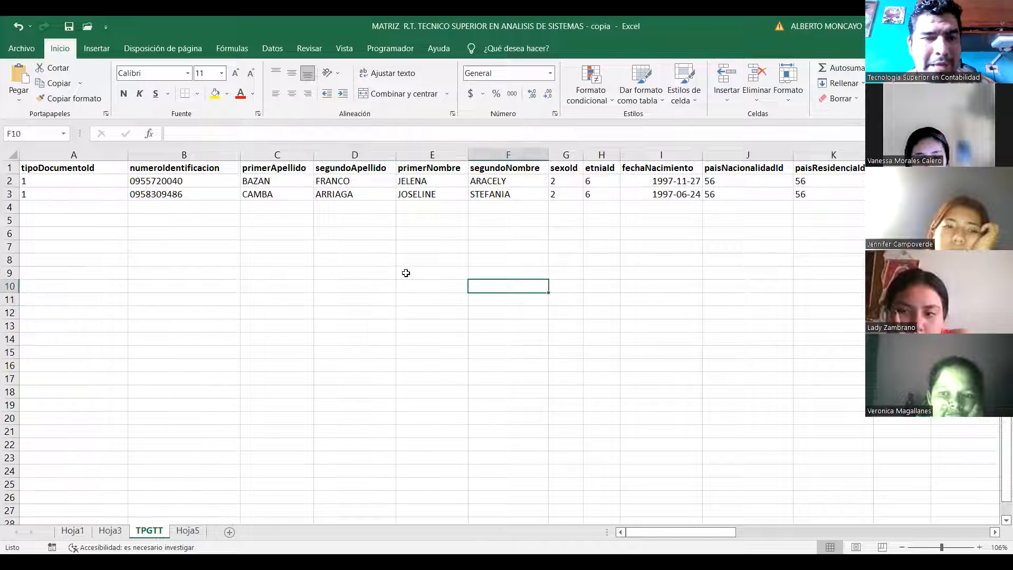
left_click(81, 178)
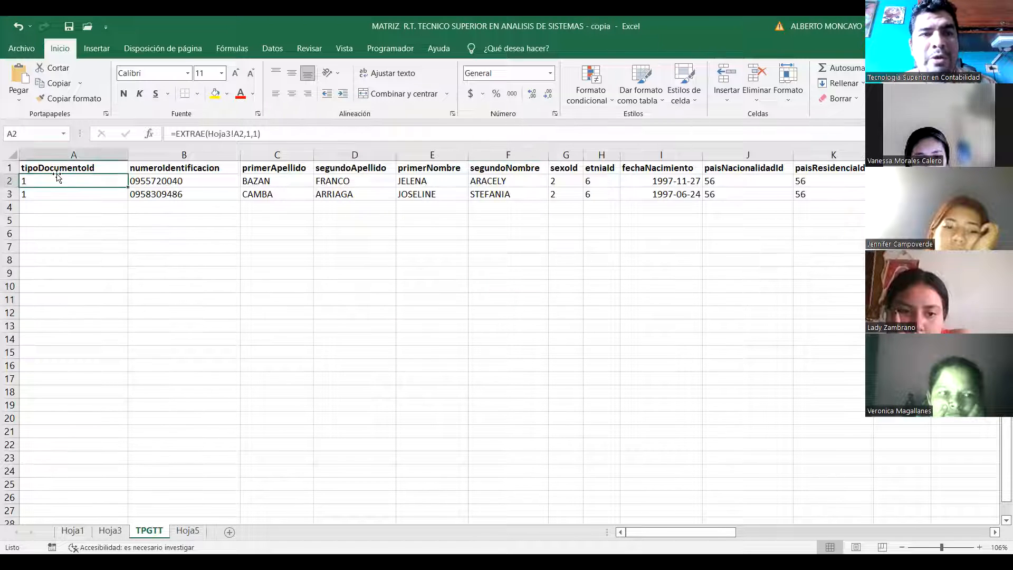
left_click(110, 530)
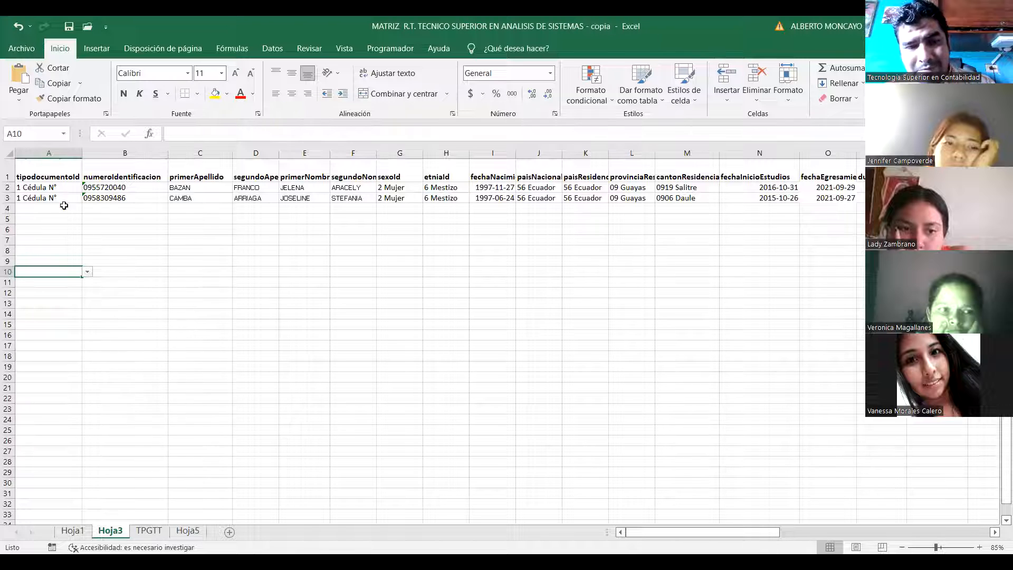
- Highlight the EXTRAE function name in TPGTT cell A2 and check the sheet its Hoja3 reference points to
left_click(149, 531)
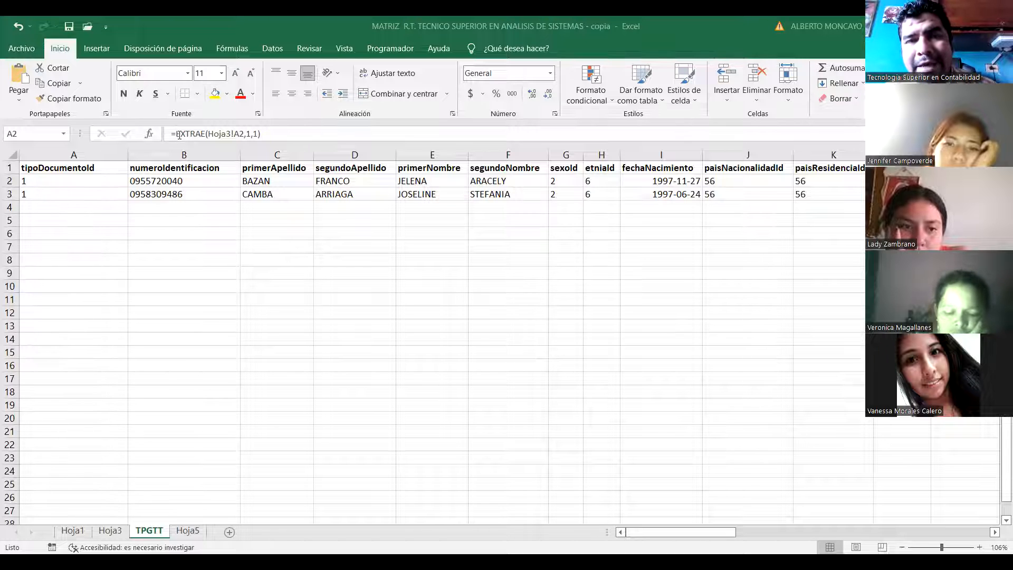
left_click(203, 134)
left_click_drag(206, 134, 169, 138)
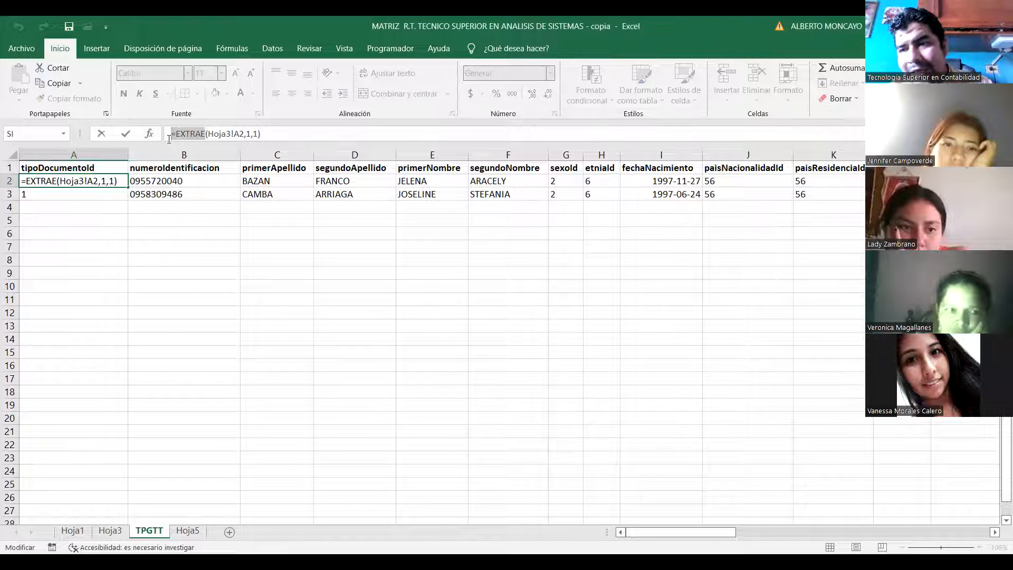
left_click(225, 136)
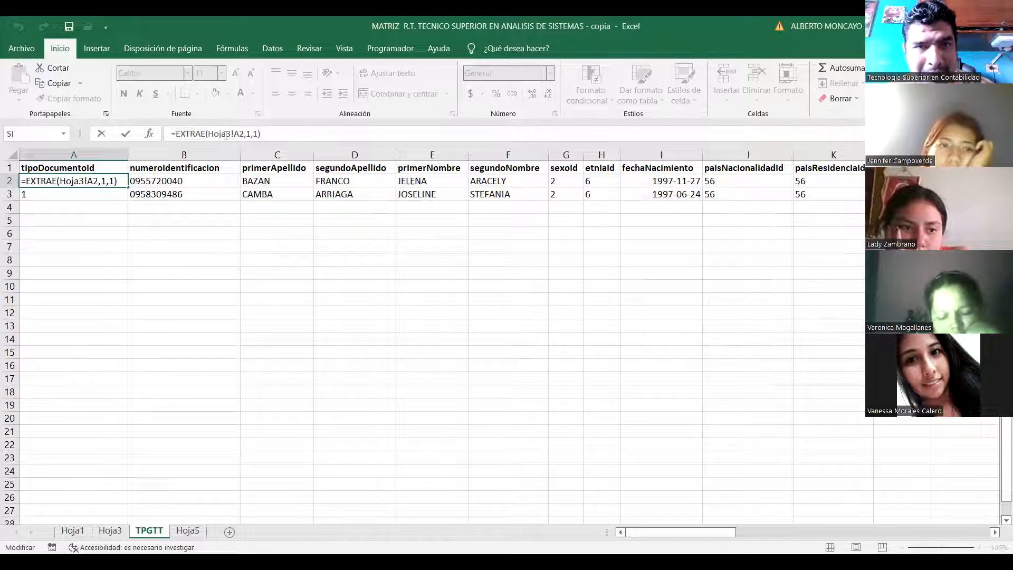
left_click(110, 531)
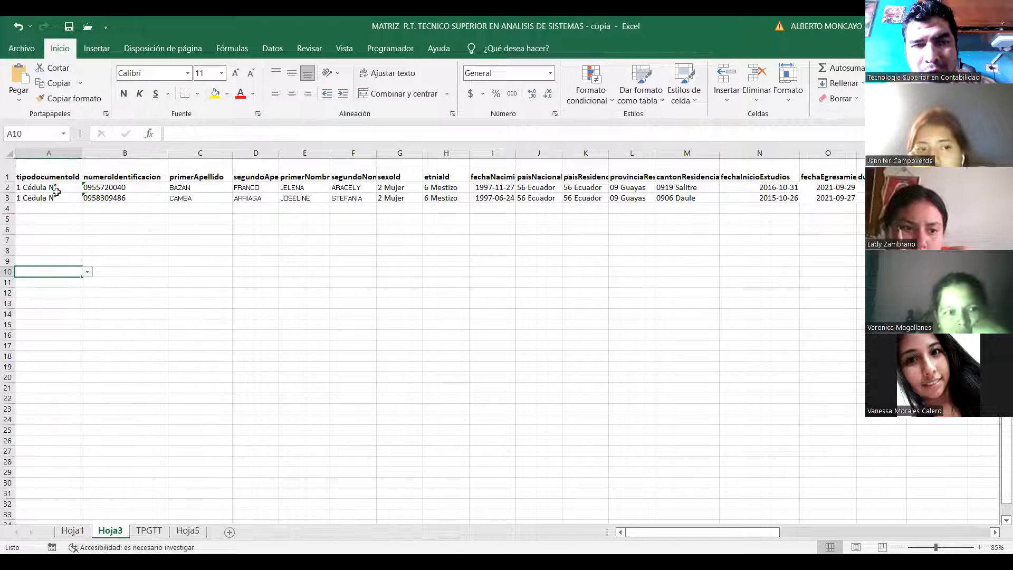
- Highlight the A2 source reference inside the tipoDocumentoId formula on TPGTT, leaving the formula unedited
left_click(145, 530)
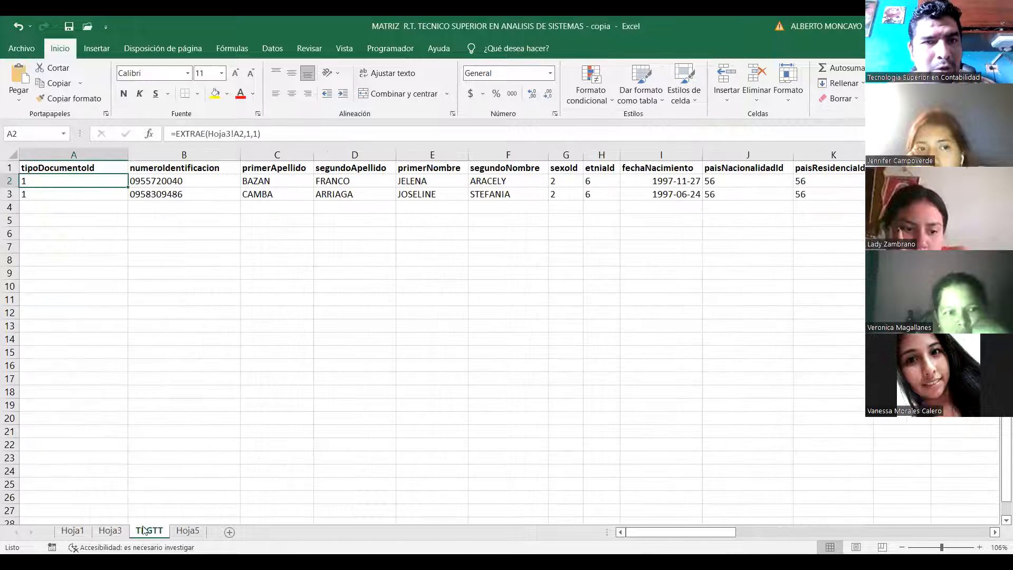
left_click(243, 135)
left_click_drag(244, 135, 235, 134)
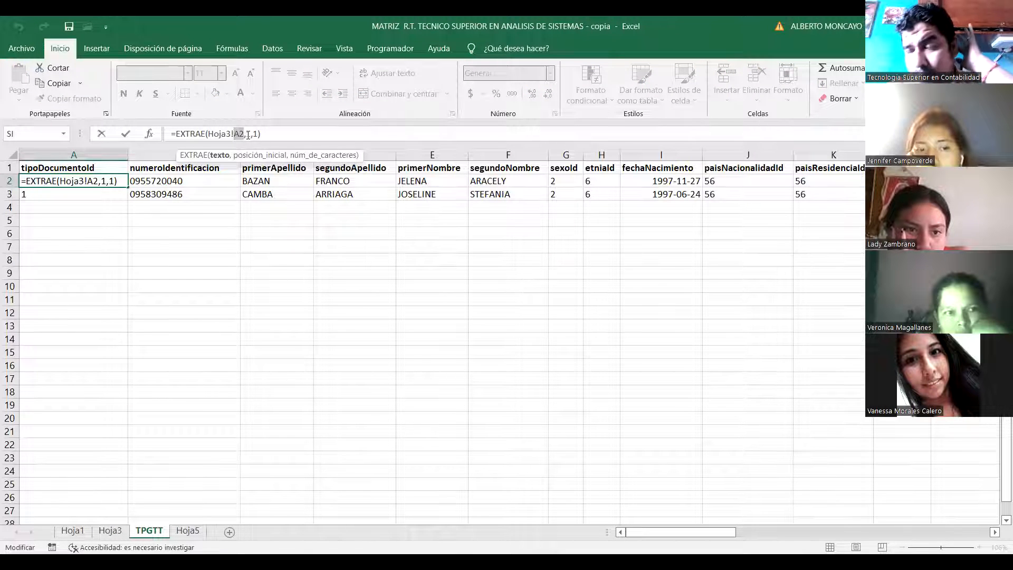
left_click(111, 303)
key("Escape")
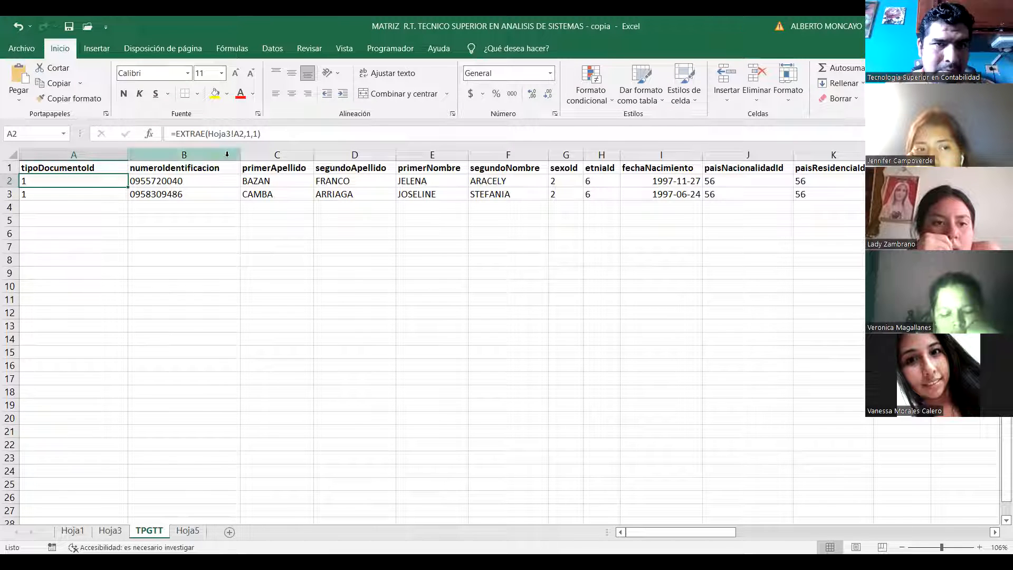
- Set the starting position of the EXTRAE formula in TPGTT cell A2 to 2 and reselect the cell
left_click(253, 134)
key("BackSpace")
type("2")
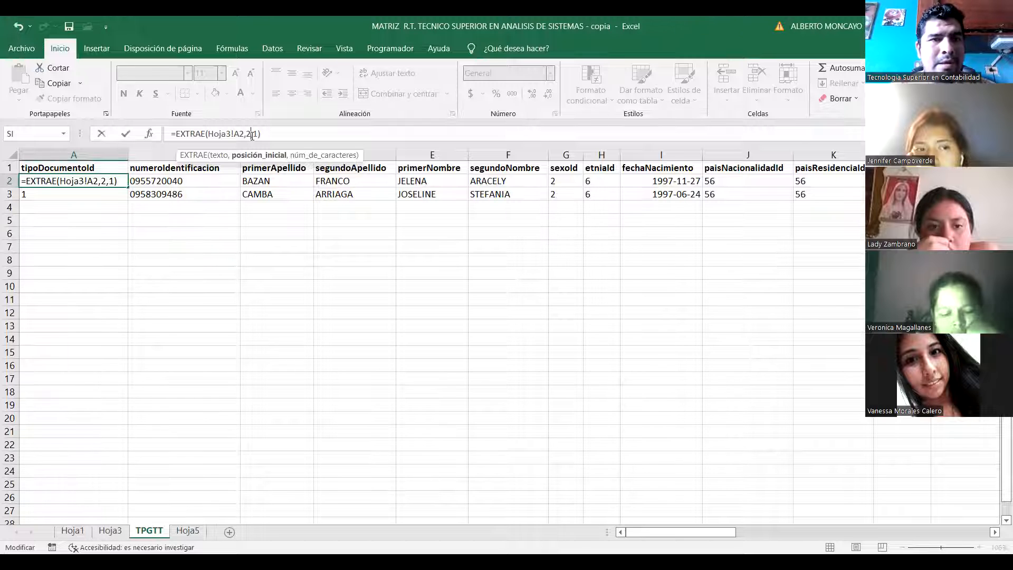
key("Return")
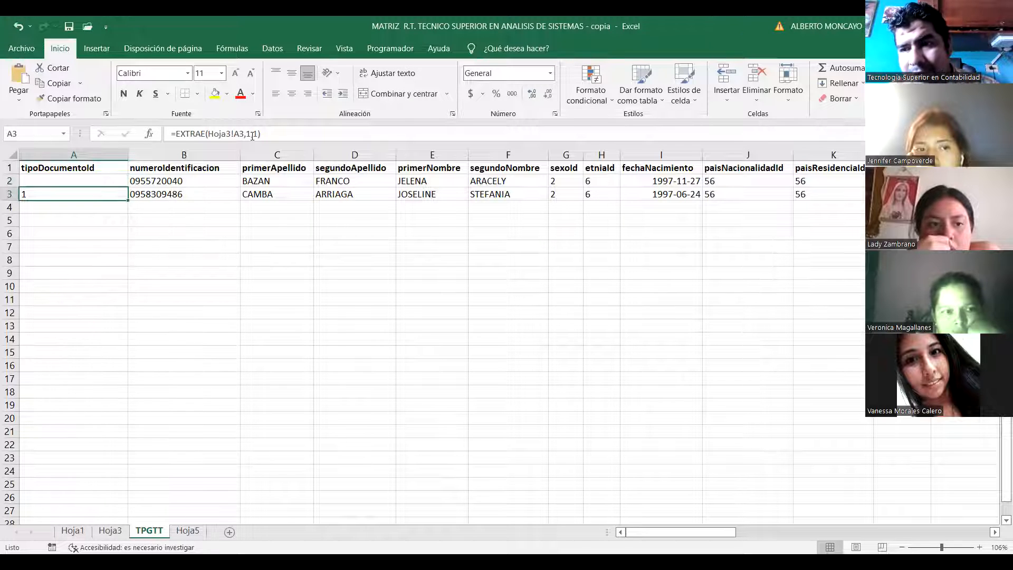
left_click(91, 181)
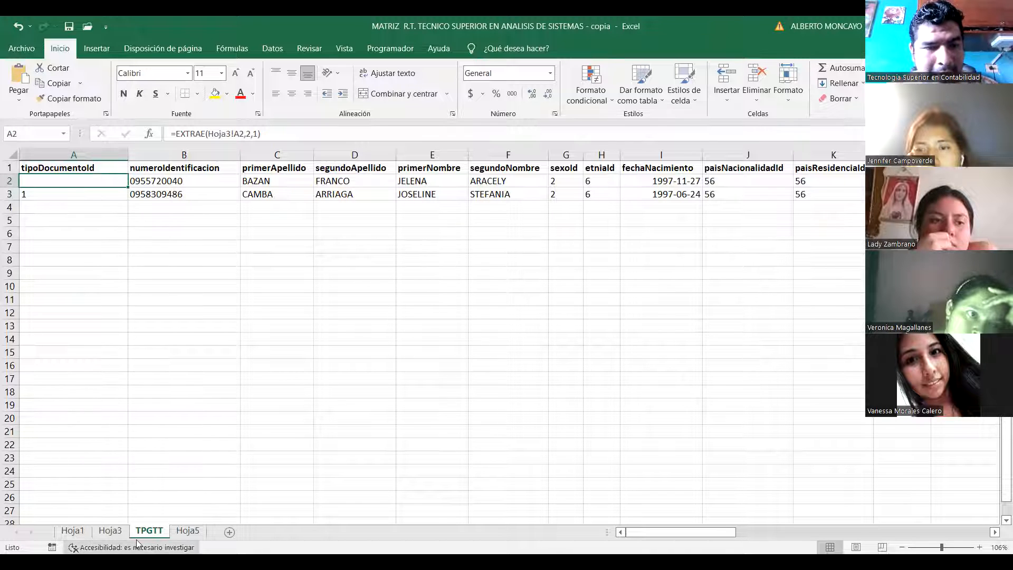
- Try to edit the "1 Cédula N°" entry in Hoja3 cell A2 and discard the edit
left_click(113, 530)
left_click(24, 188)
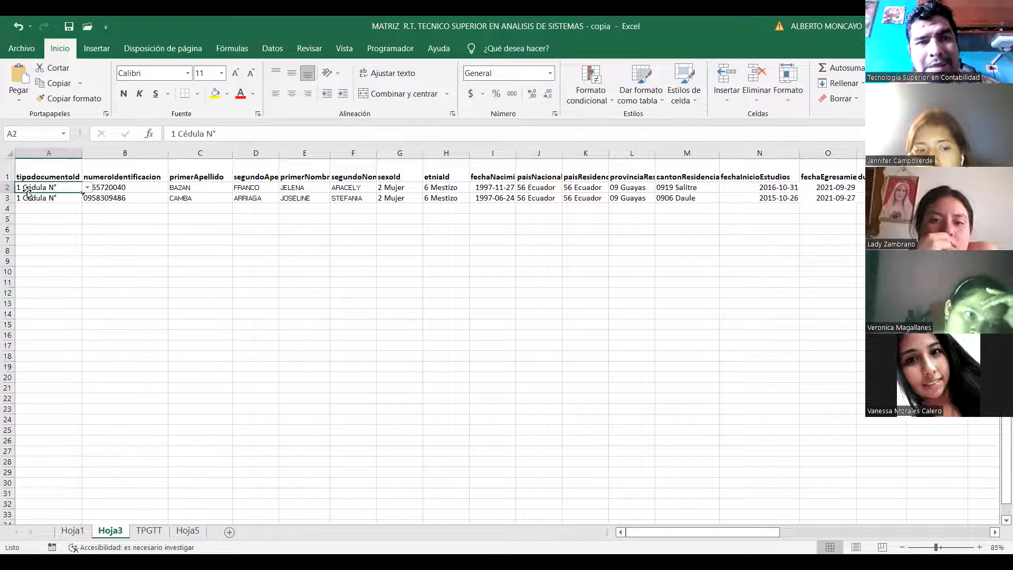
left_click(172, 135)
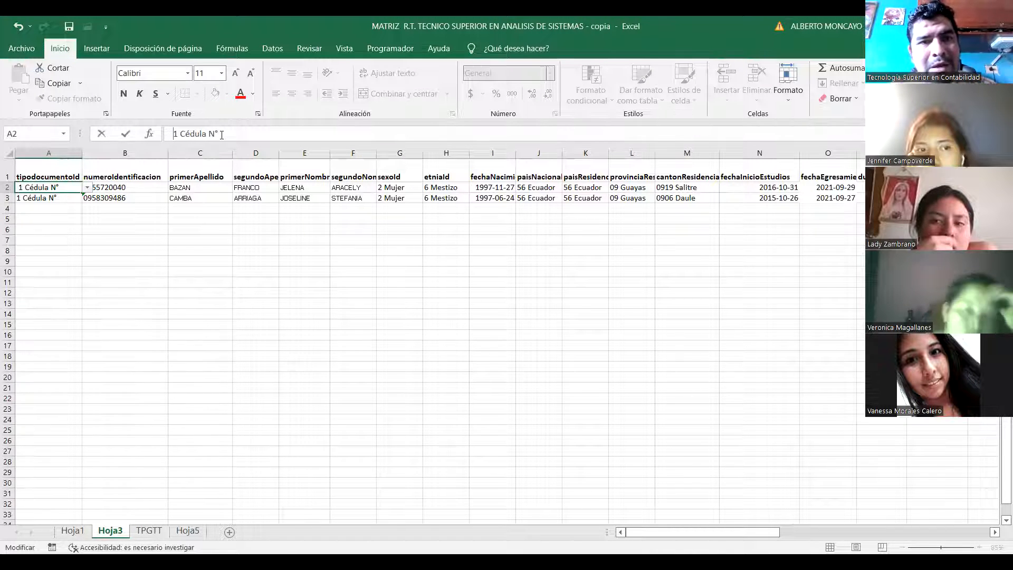
key("Return")
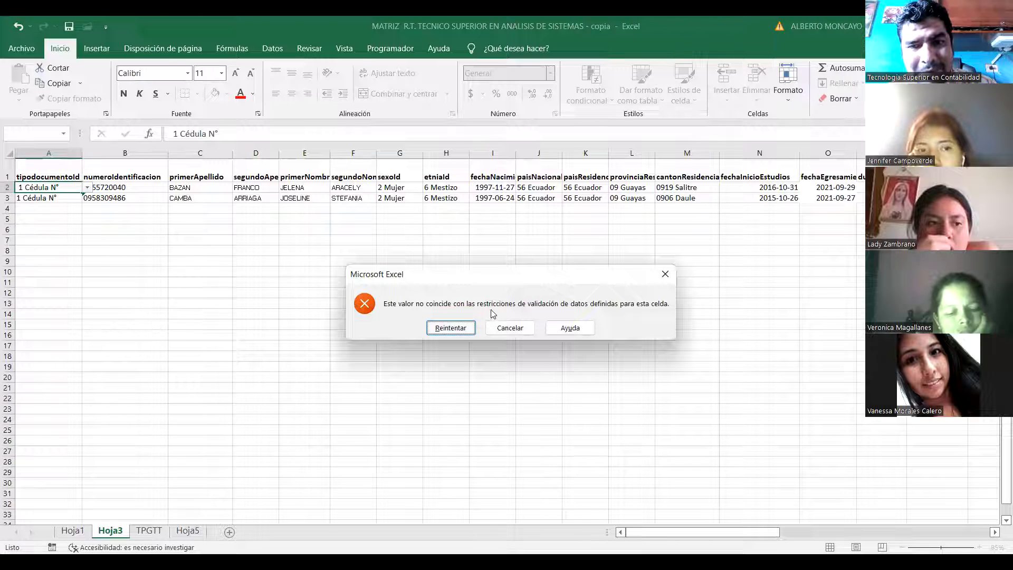
left_click(509, 328)
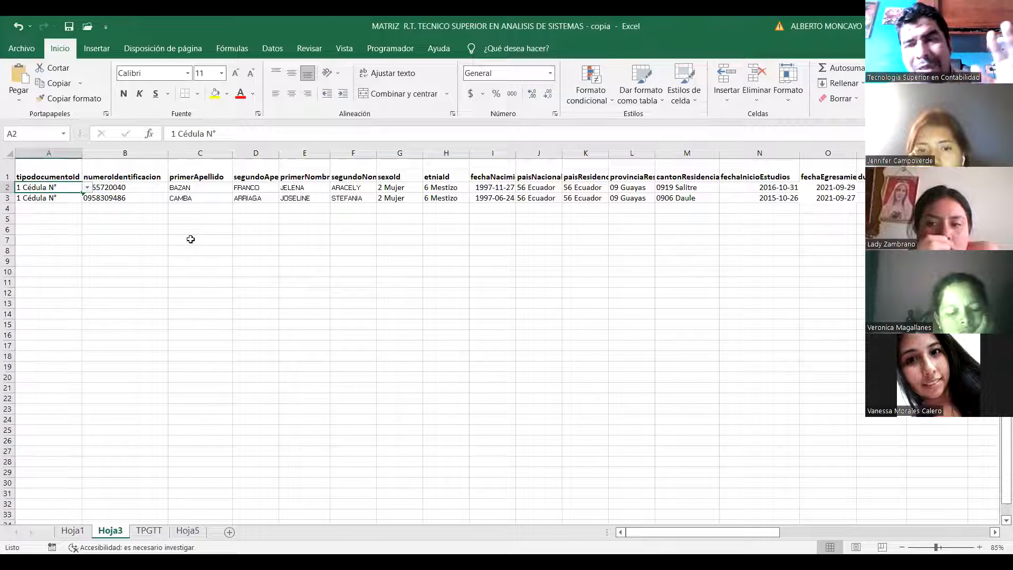
- Set the starting position of the tipoDocumentoId EXTRAE formula in TPGTT cell A2 to 1
left_click(150, 531)
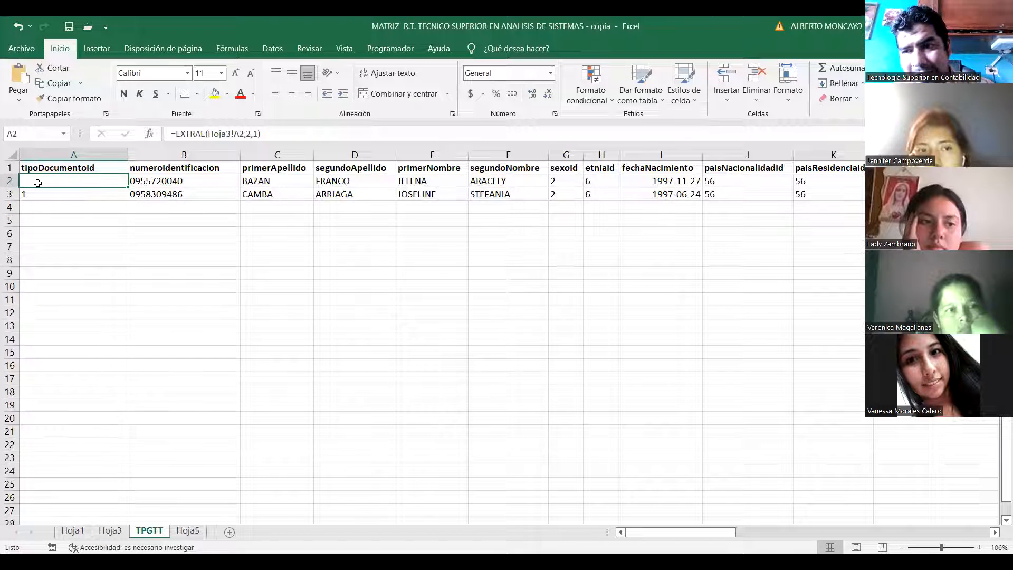
left_click(46, 238)
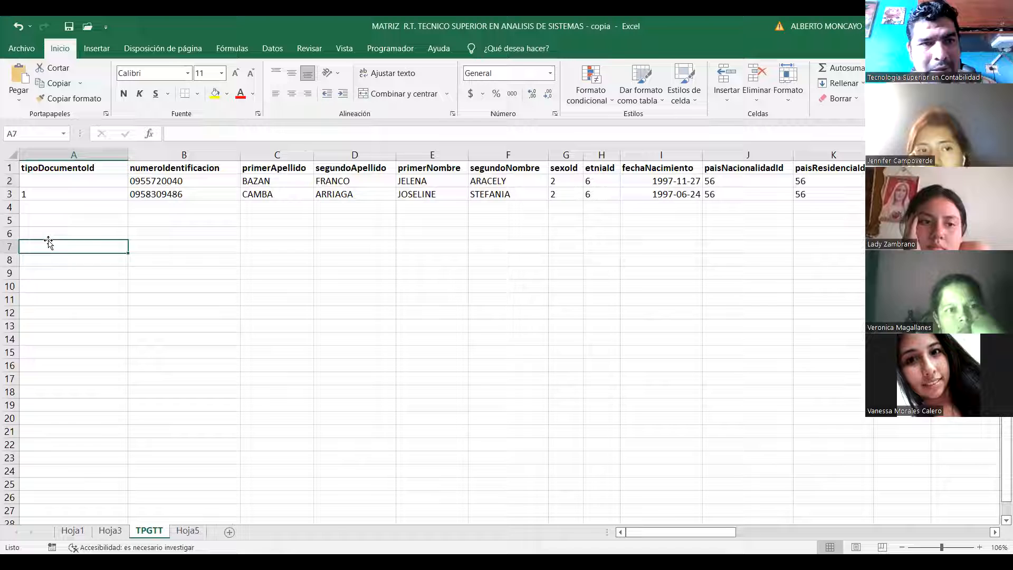
left_click(98, 176)
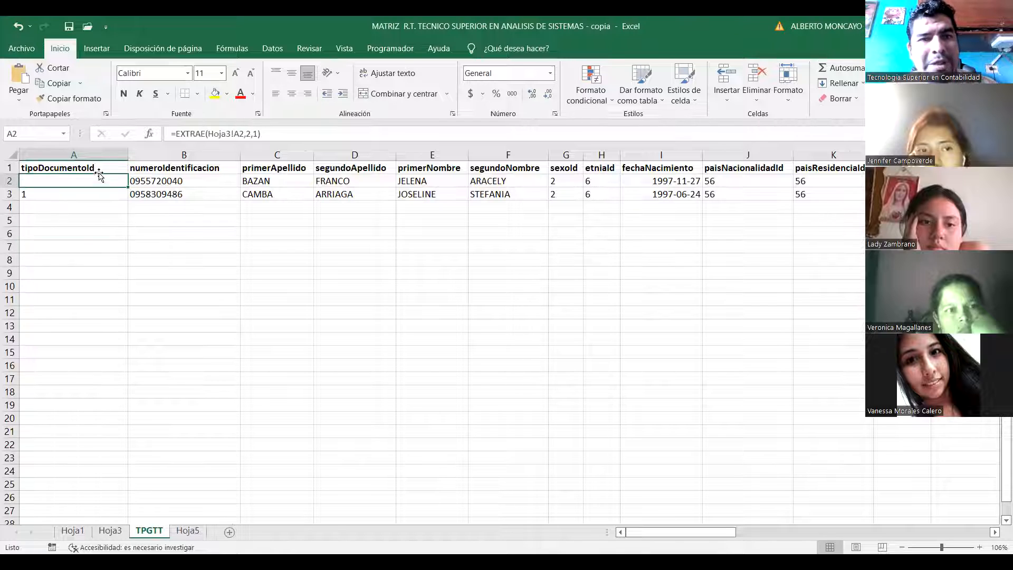
left_click(251, 133)
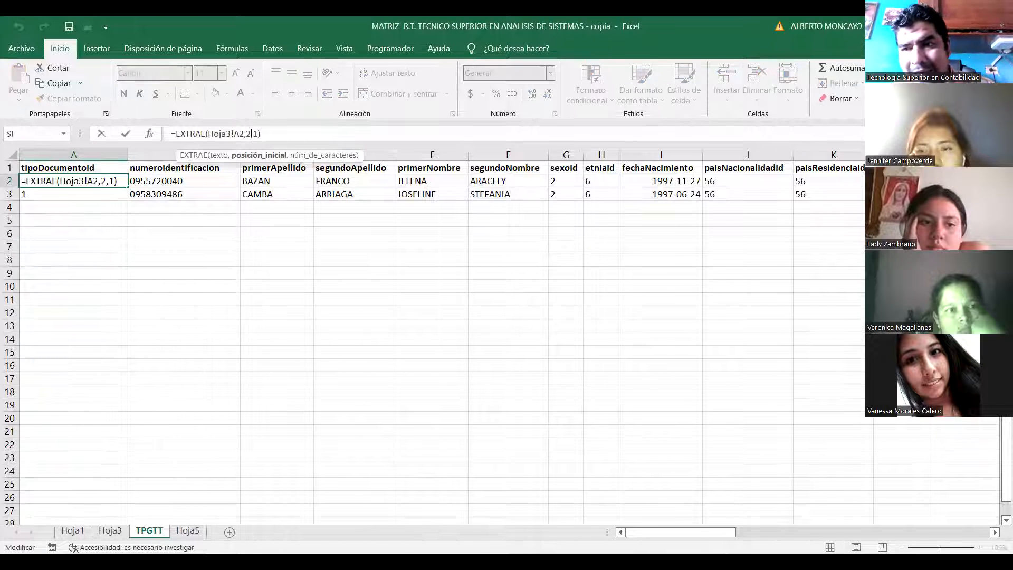
key("BackSpace")
type("1")
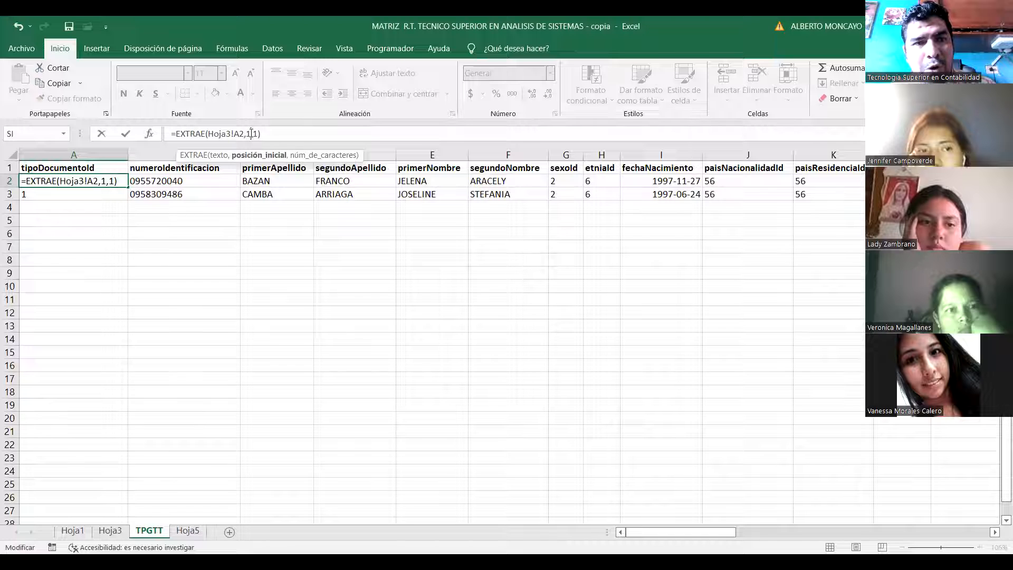
key("Return")
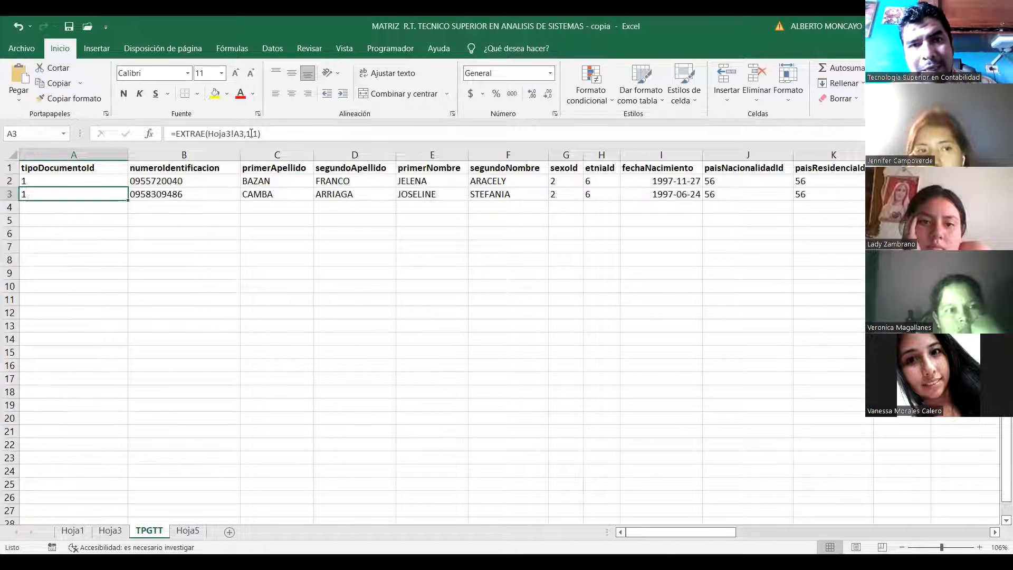
- Check the character-count argument in TPGTT cell A3, then highlight the function name, sheet reference and last argument of the J2 formula
left_click(256, 134)
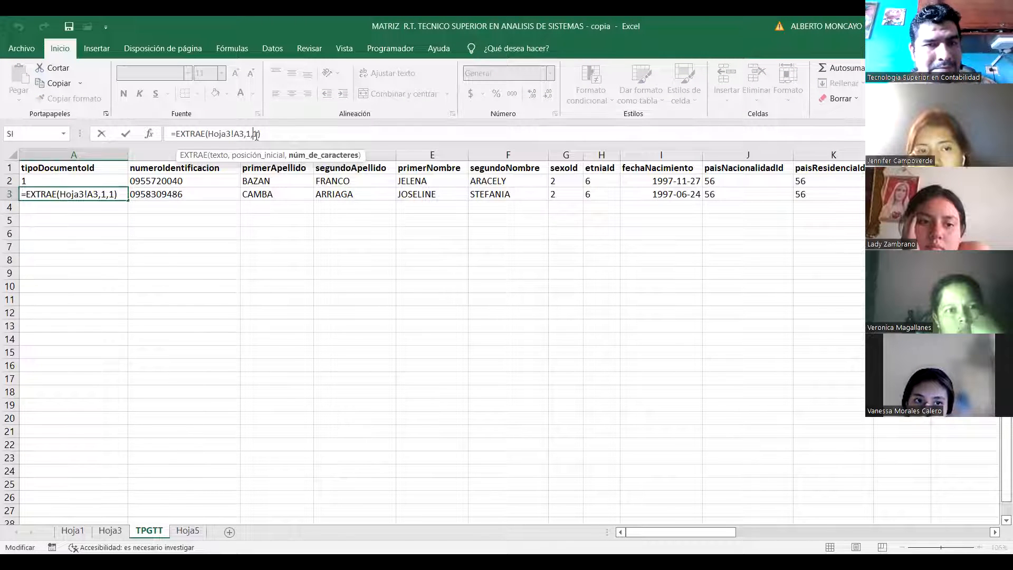
key("ctrl+Return")
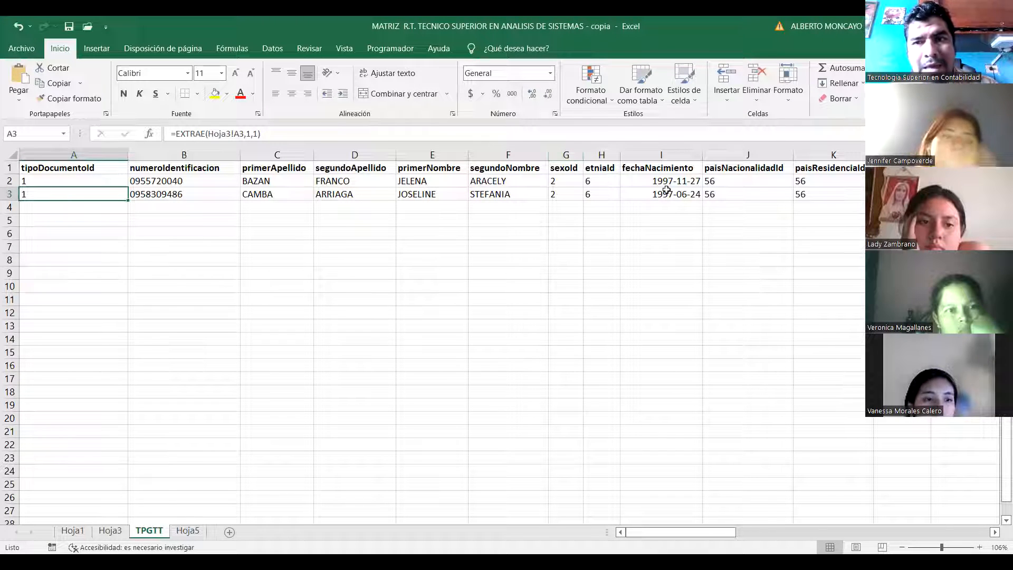
left_click(725, 179)
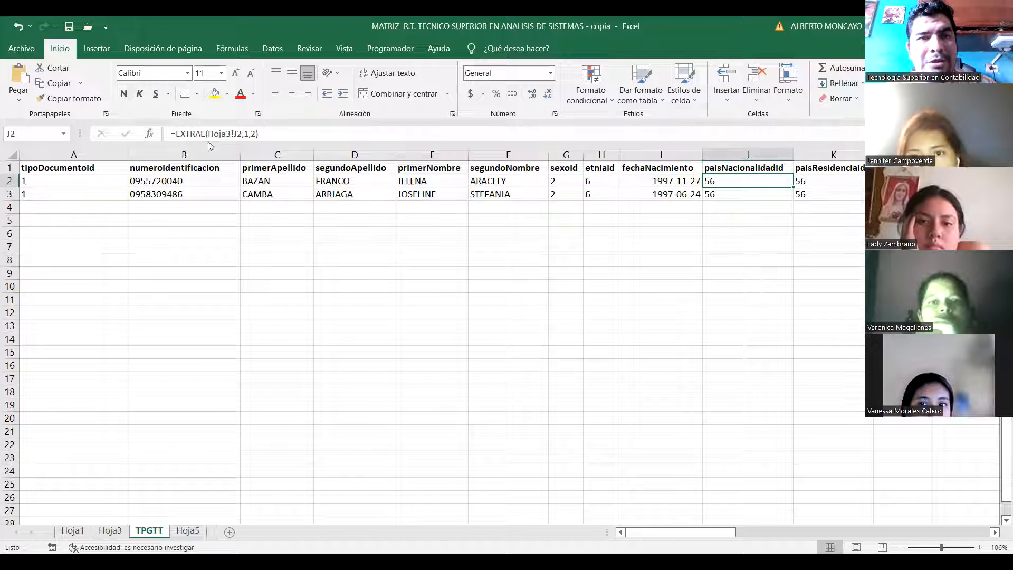
left_click_drag(177, 135, 202, 136)
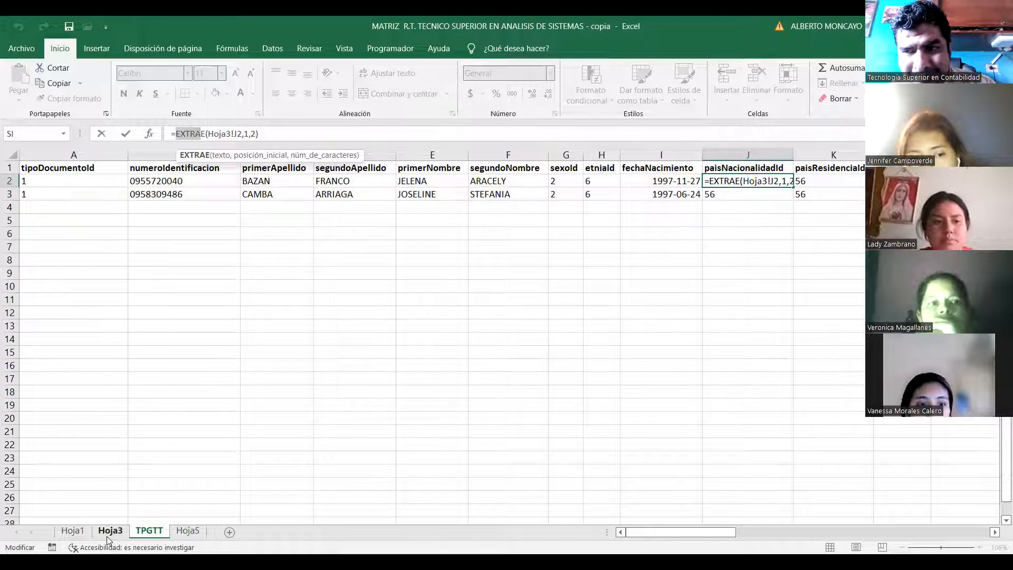
left_click_drag(209, 133, 233, 134)
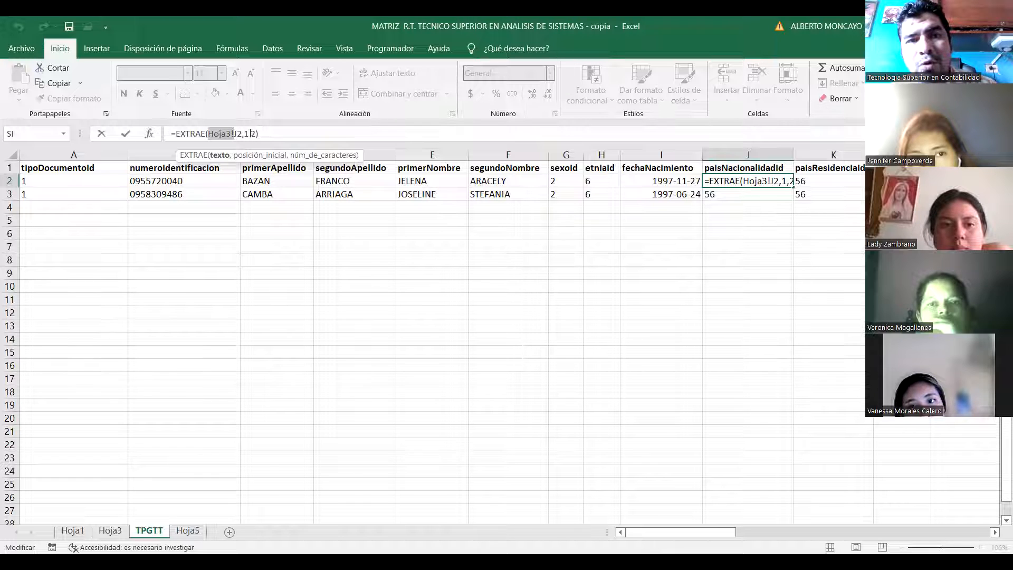
left_click_drag(250, 134, 257, 135)
type(")")
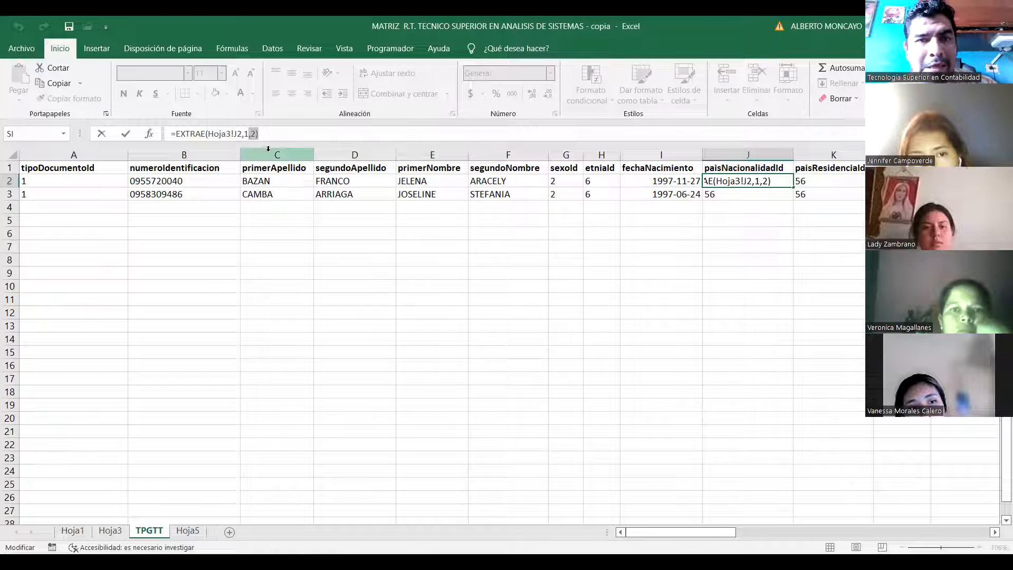
- Set the number of characters in the paisNacionalidadId EXTRAE formula in TPGTT cell J2 to 1
left_click(256, 135)
key("BackSpace")
type("1")
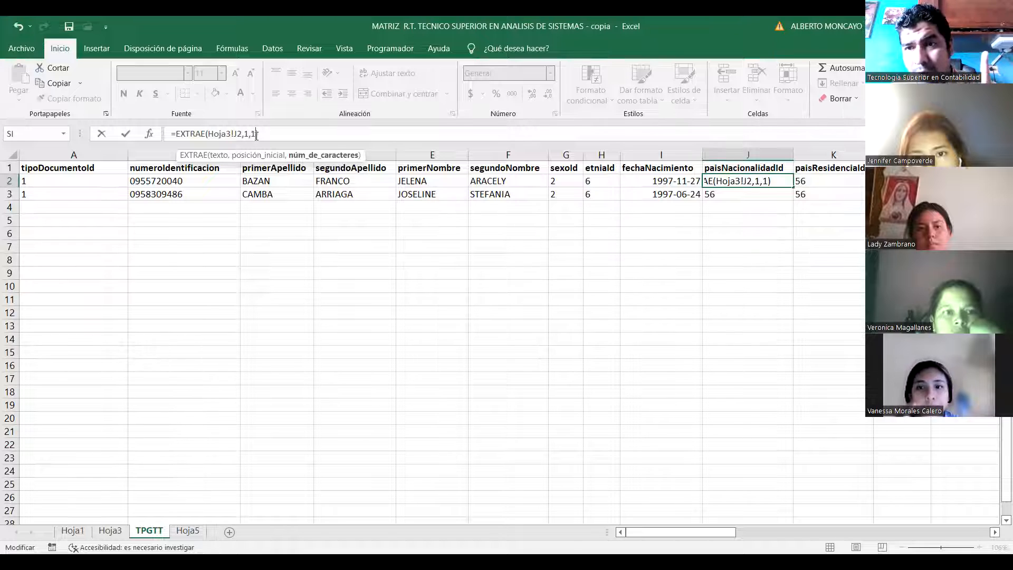
key("Return")
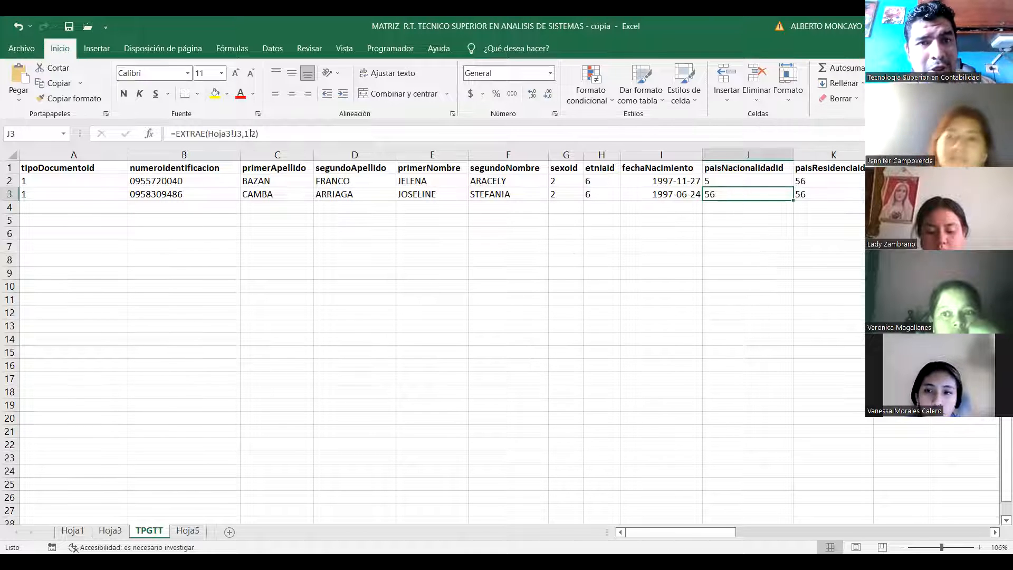
- Set the number of characters in the paisNacionalidadId EXTRAE formula in TPGTT cell J2 back to 2
key("Up")
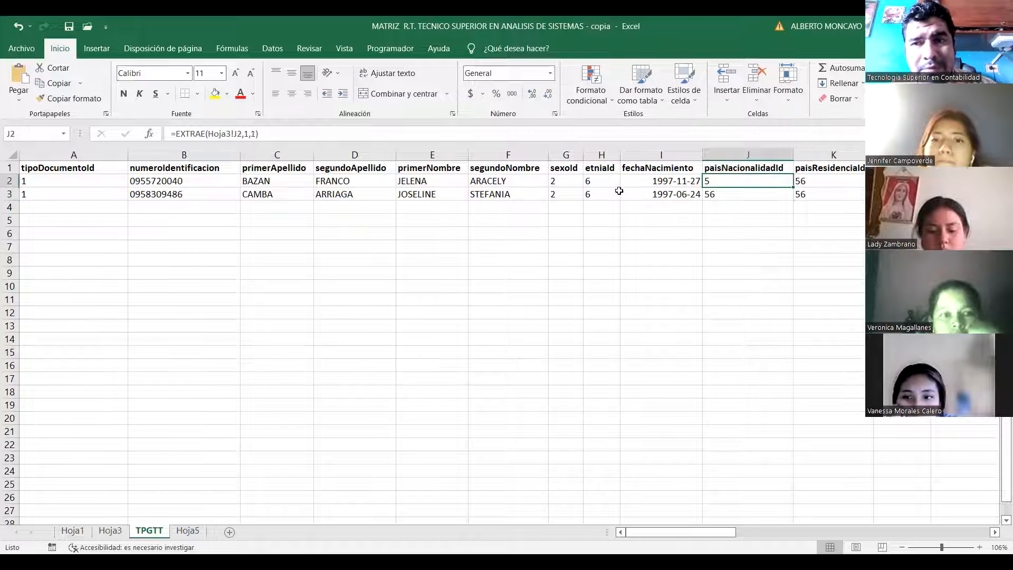
left_click(255, 133)
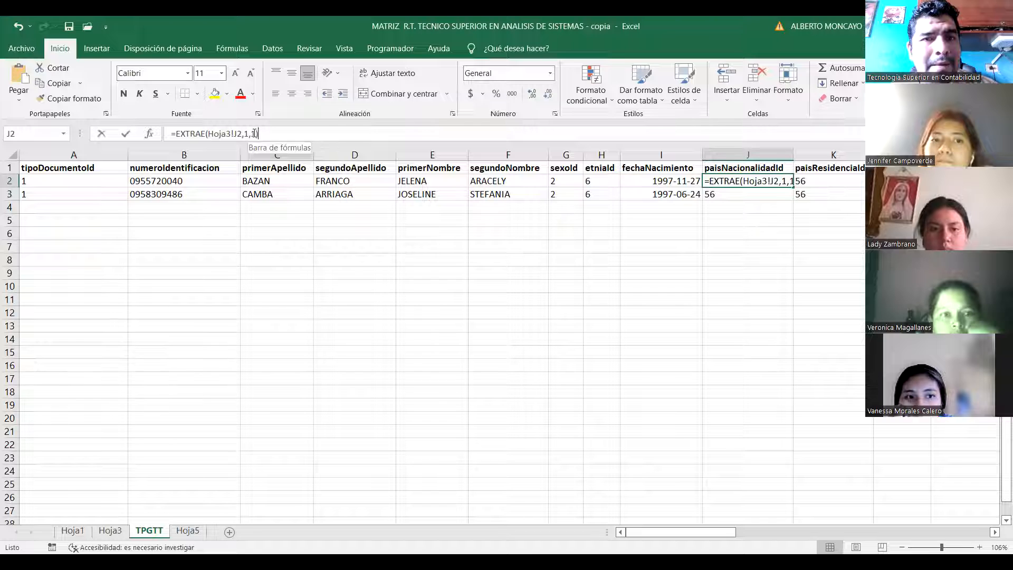
key("BackSpace")
type("2")
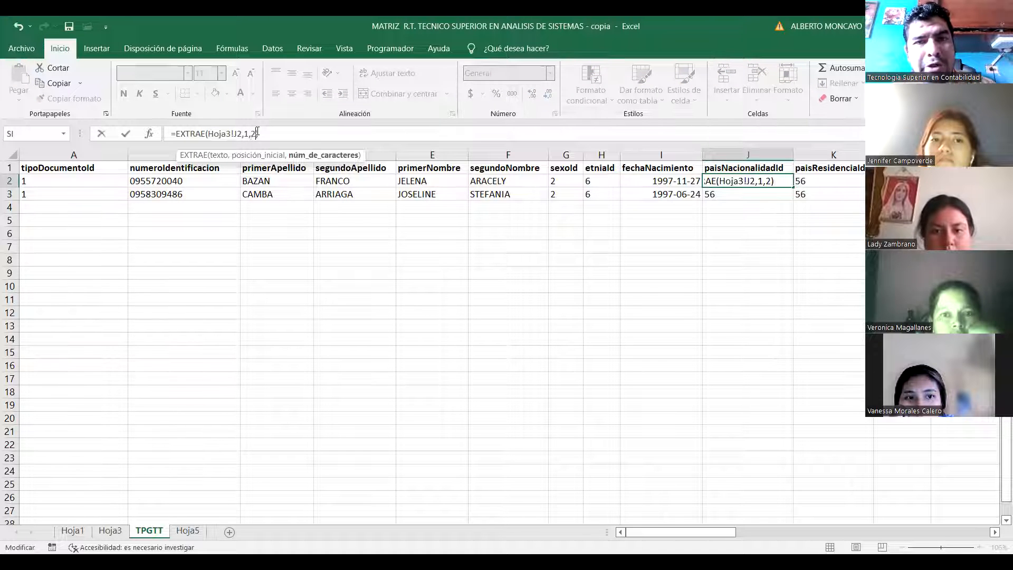
key("Return")
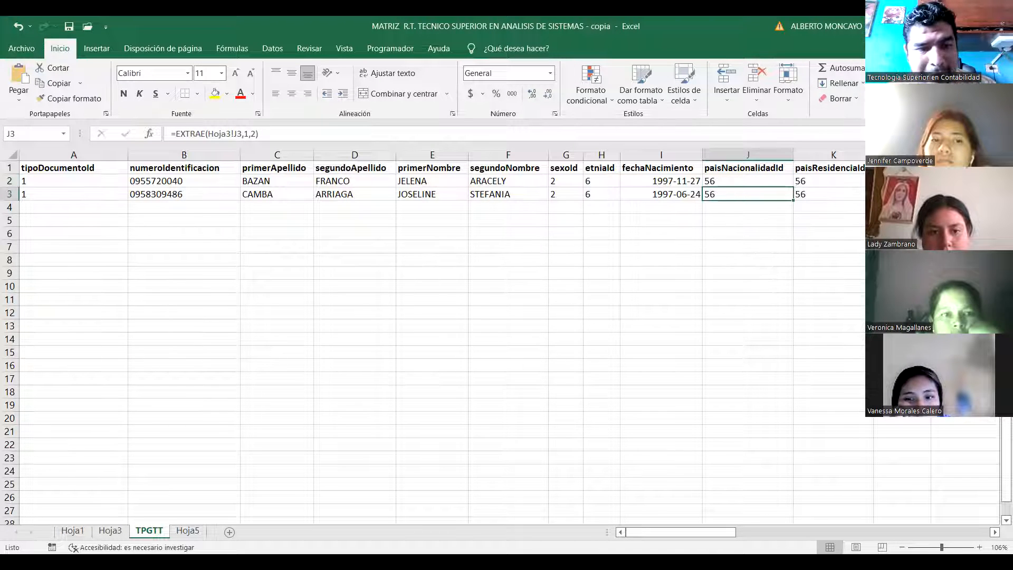
- Check the residence country source entry in Hoja3 cell K2 and return to TPGTT
left_click(111, 530)
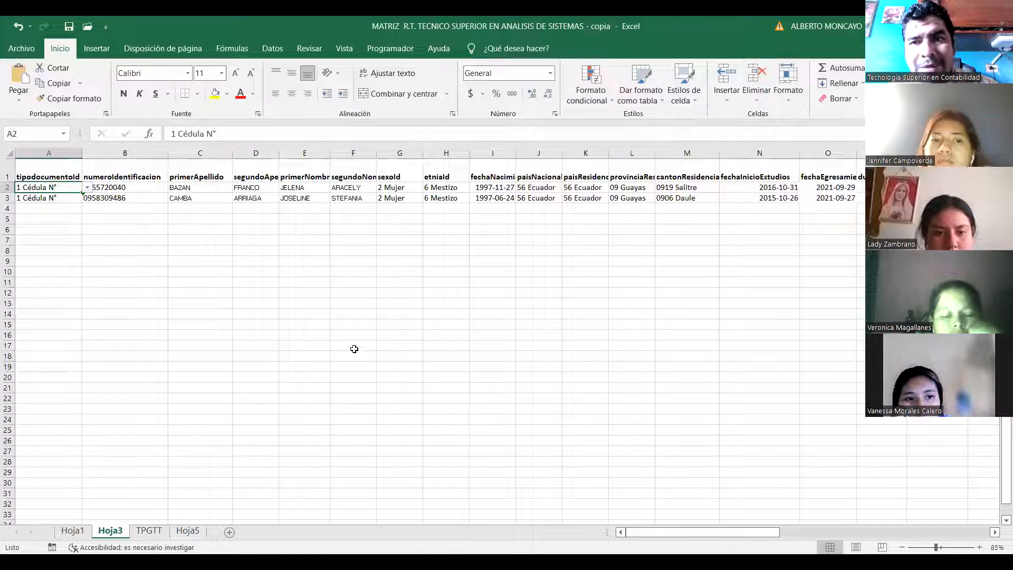
left_click(598, 187)
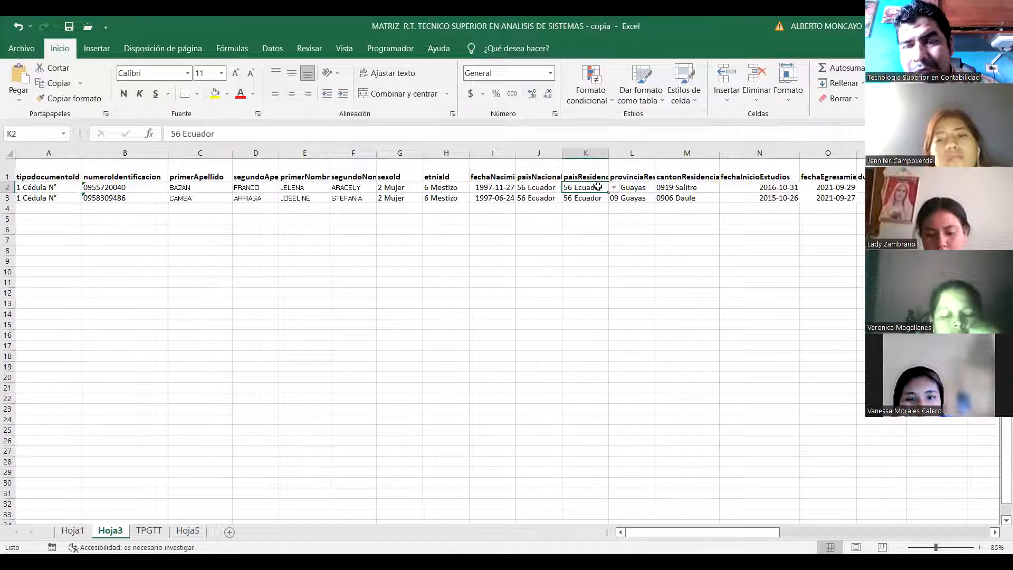
left_click(150, 530)
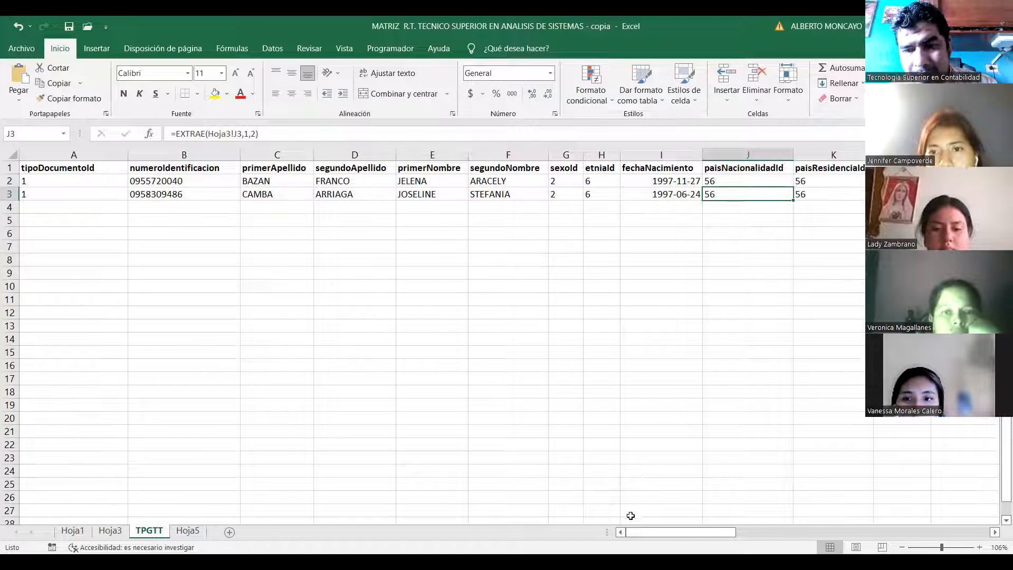
- Highlight the character count, starting position, M2 reference and EXTRAE name in the cantonResidenciaId formula in TPGTT cell M2
left_click_drag(641, 532, 667, 538)
left_click(784, 180)
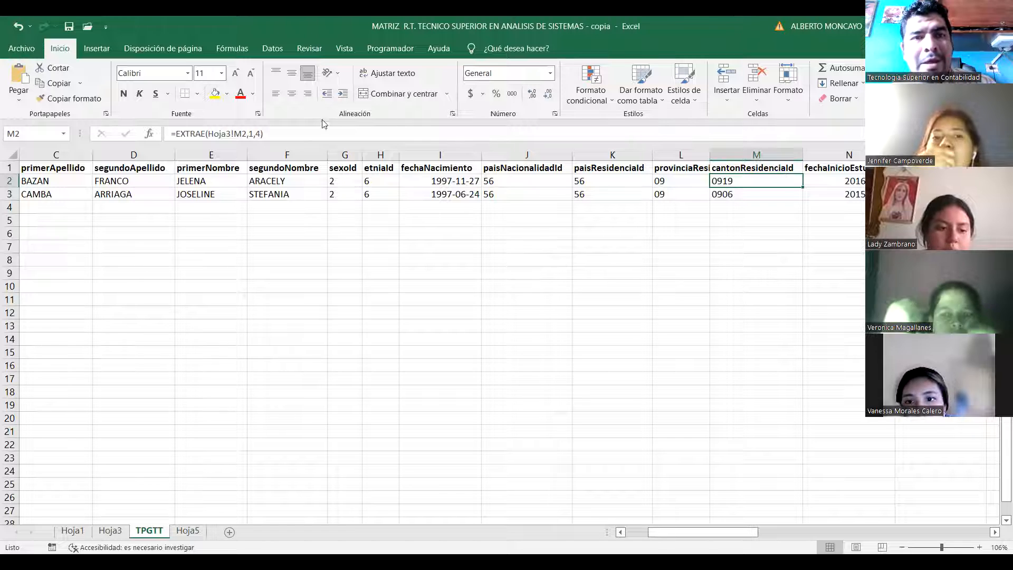
left_click(260, 133)
type(")")
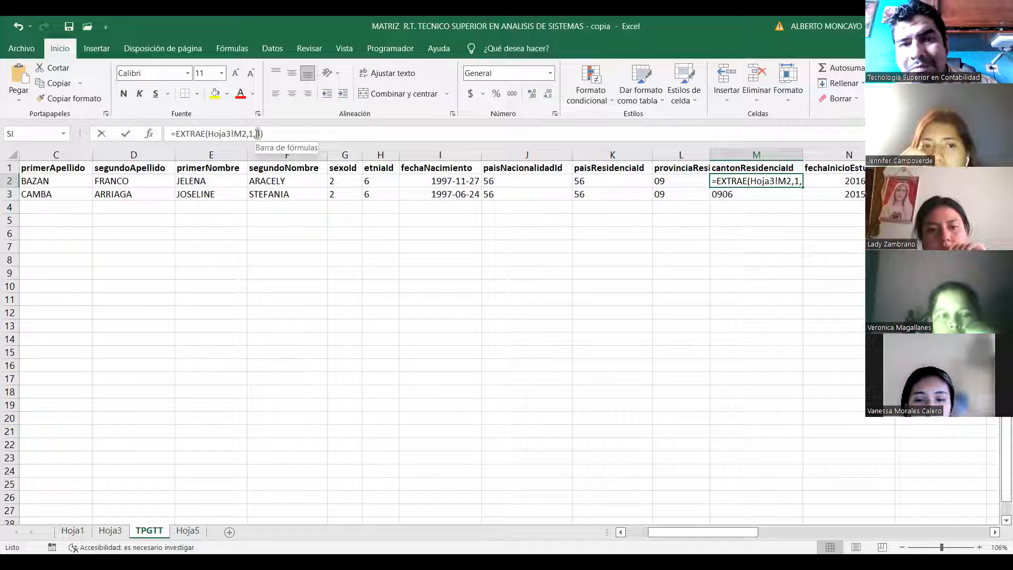
double_click(258, 134)
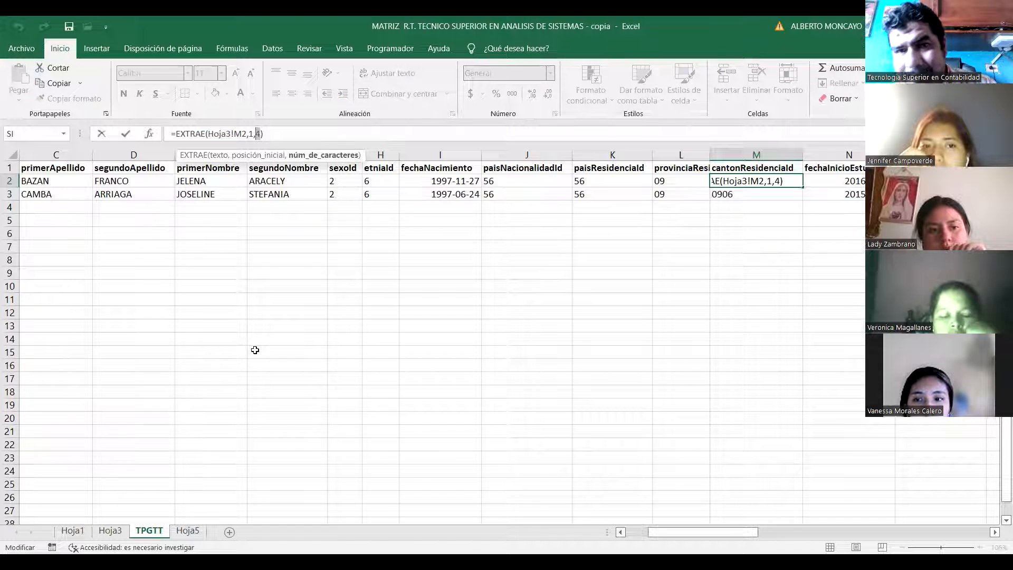
left_click_drag(249, 134, 253, 134)
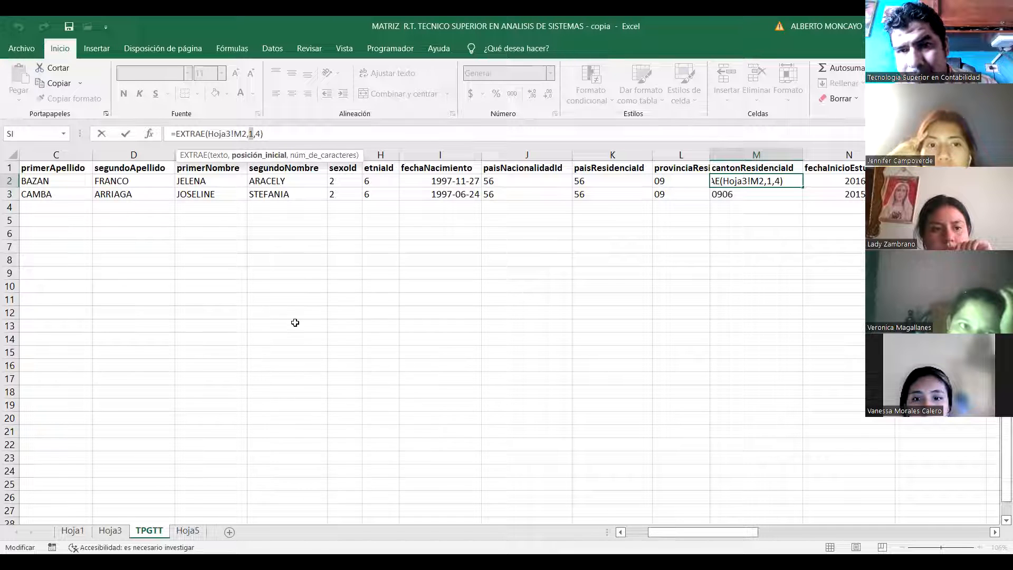
left_click(240, 133)
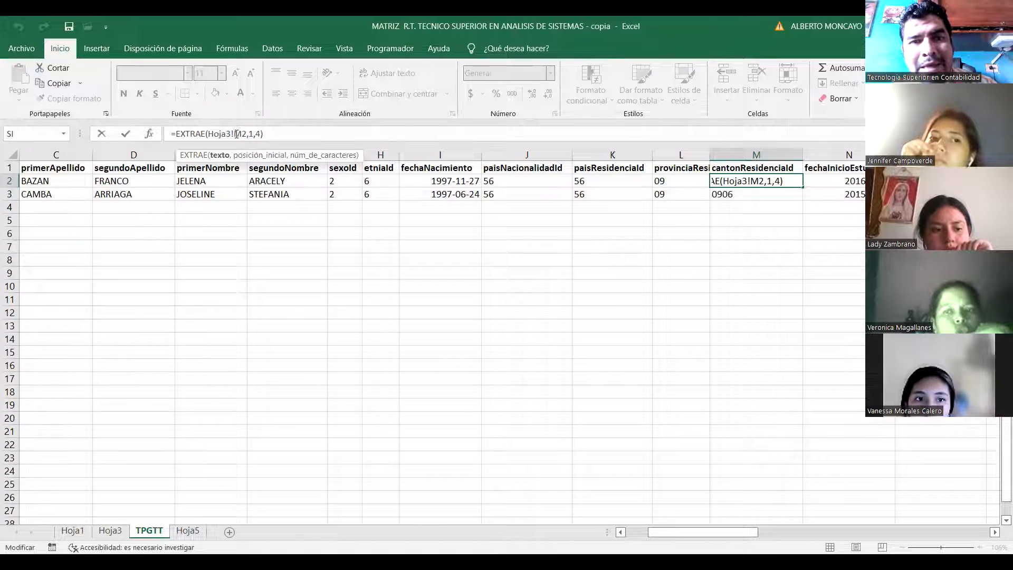
double_click(240, 133)
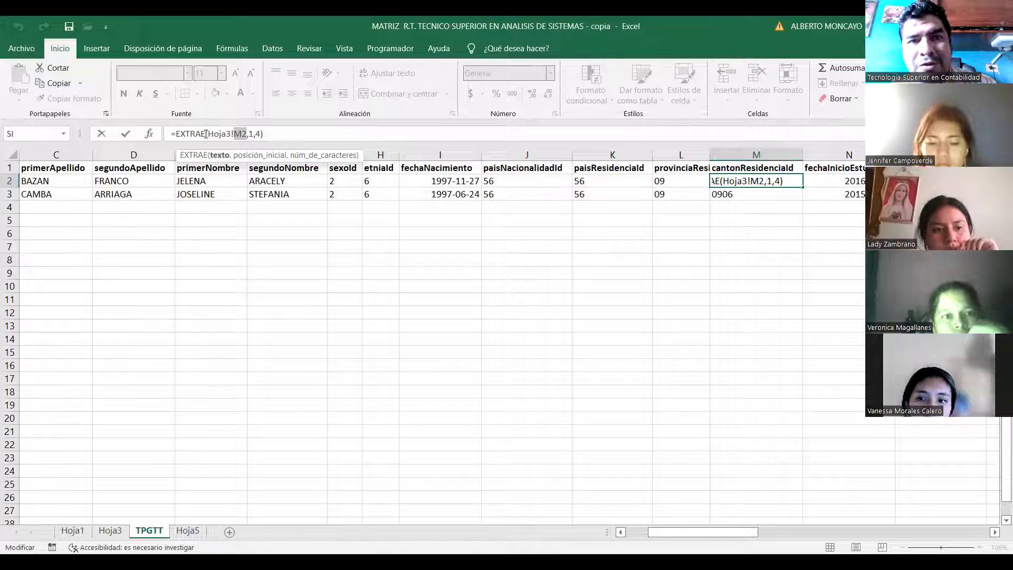
left_click(206, 134)
left_click_drag(205, 135, 175, 136)
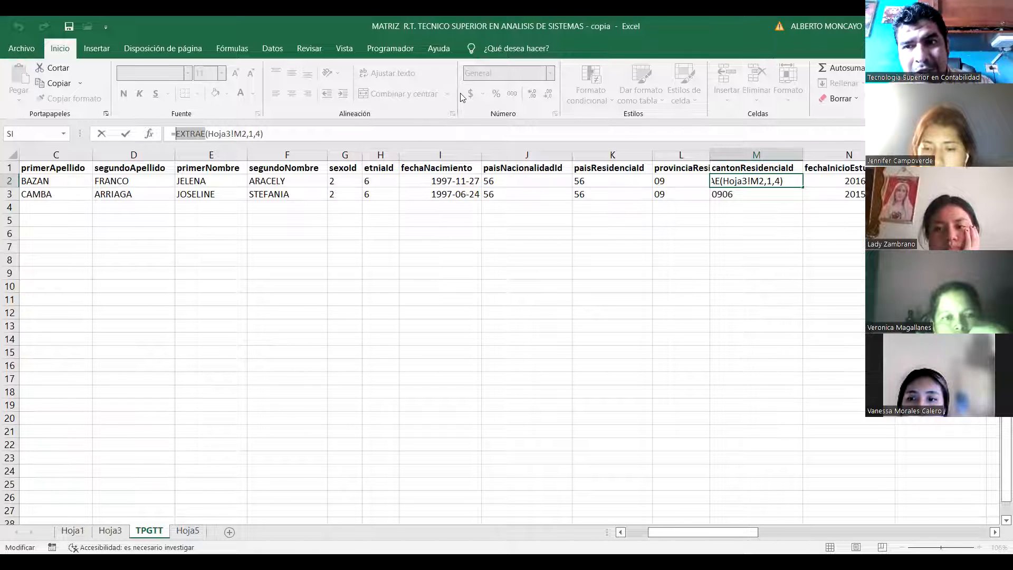
- Set the number of characters in the cantonResidenciaId EXTRAE formula in TPGTT cell M2 to 3
left_click(267, 132)
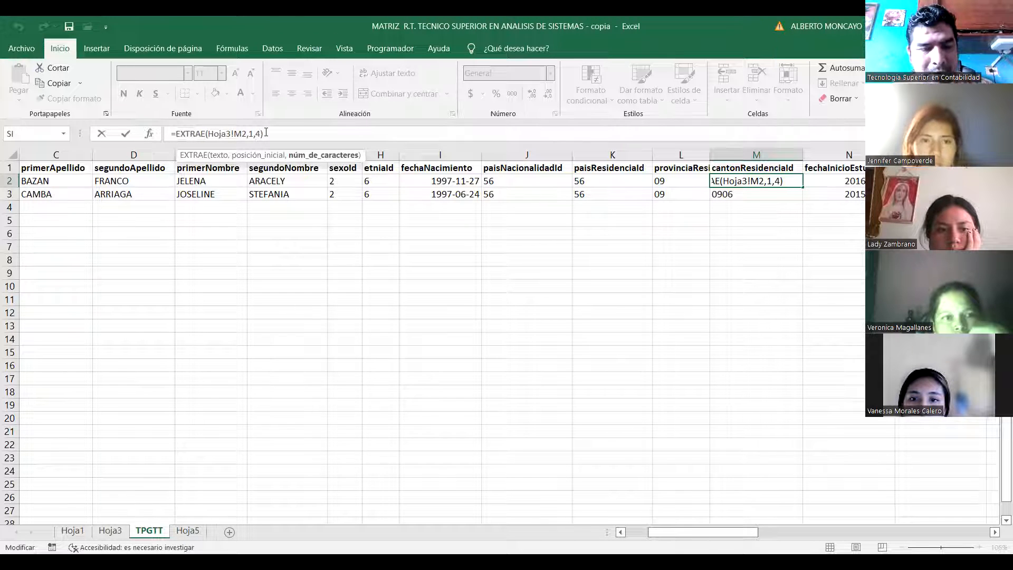
key("BackSpace")
type("3")
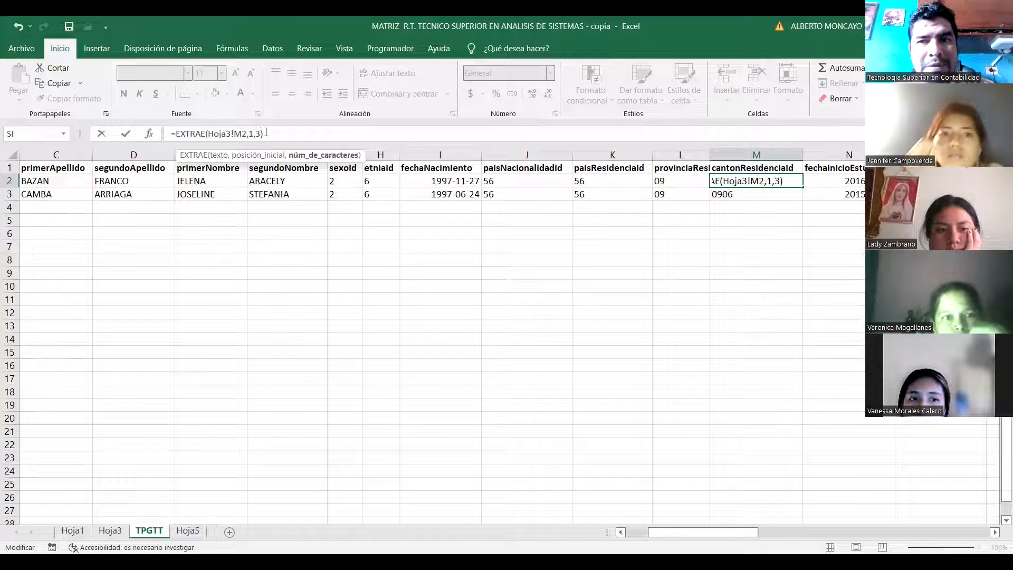
key("Return")
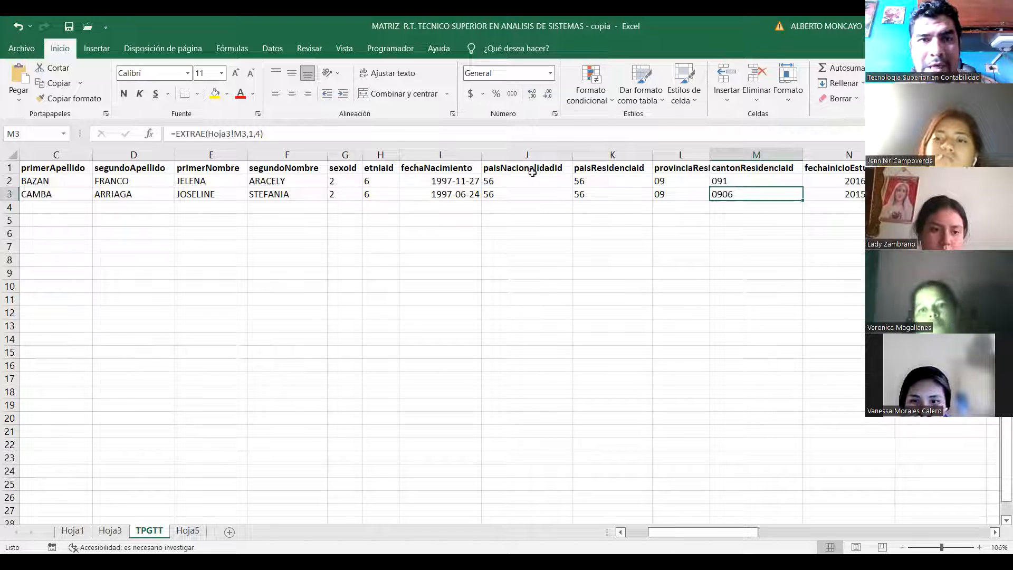
- Set the number of characters in the cantonResidenciaId EXTRAE formula in TPGTT cell M2 back to 4
key("Up")
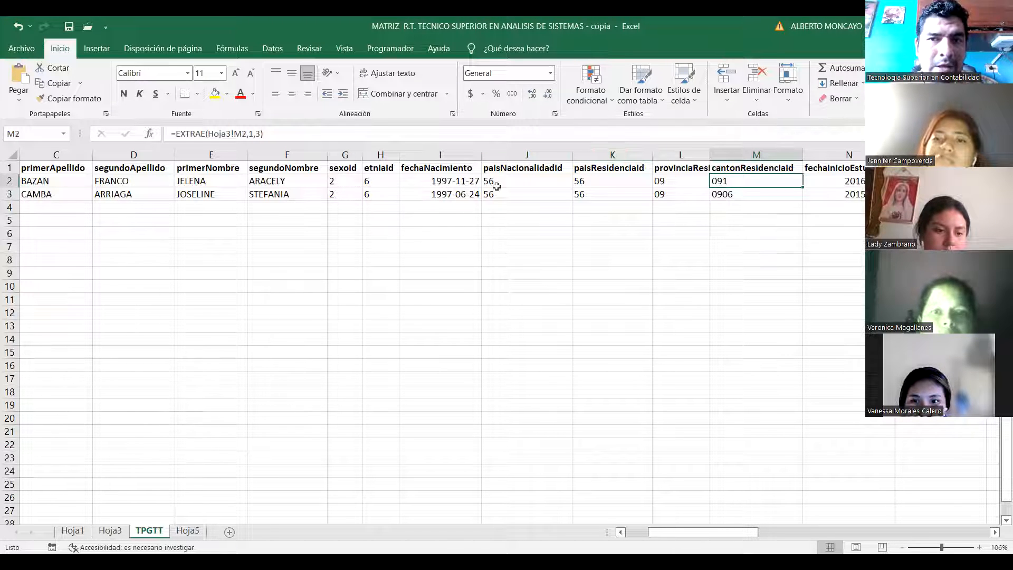
left_click(261, 135)
key("BackSpace")
type("4)")
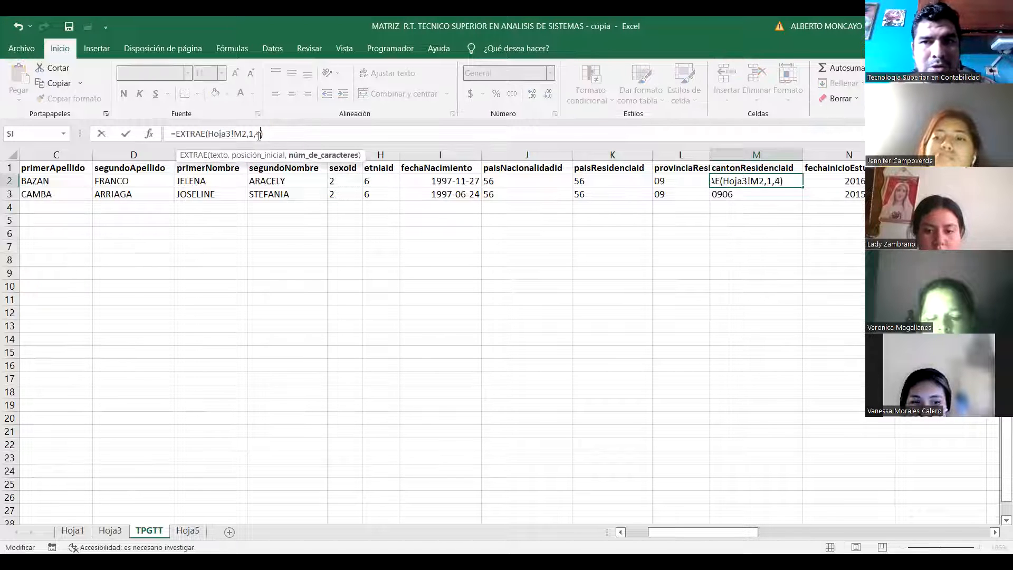
key("Return")
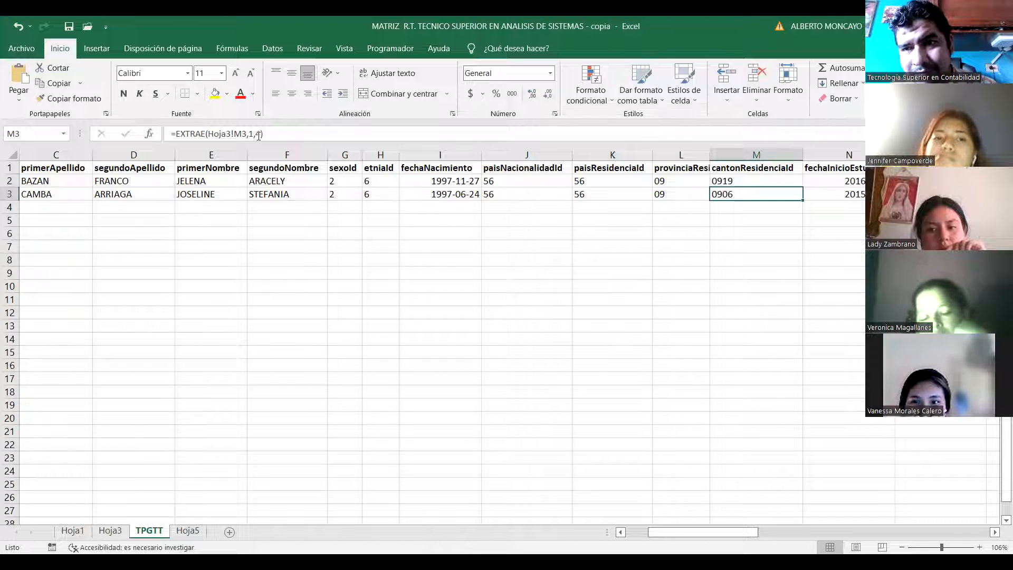
- Switch to the browser and show the YouTube video "S1T4P1 Referencias a celdas, hojas y libros en Excel" in full screen
left_click(487, 271)
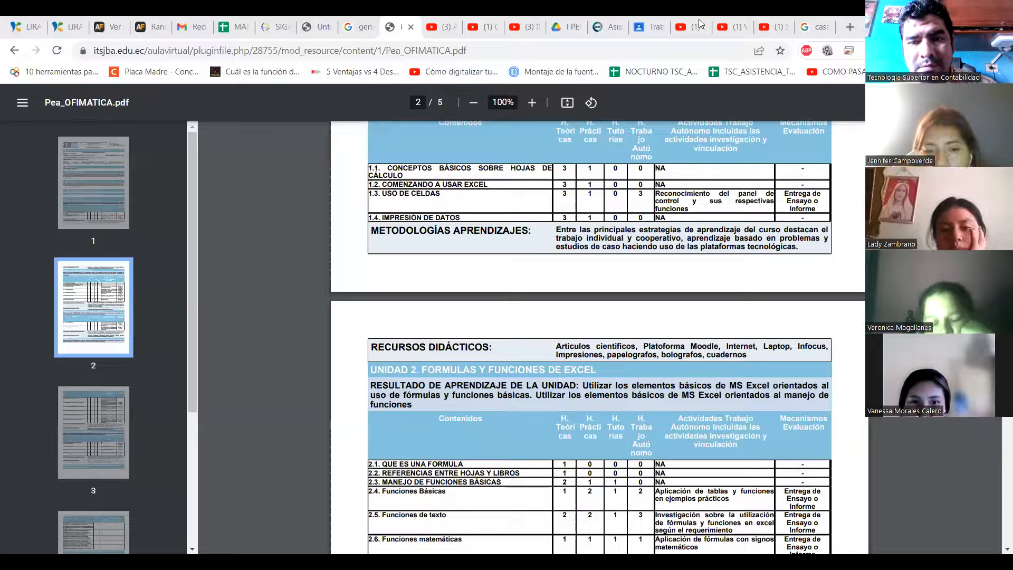
left_click(775, 31)
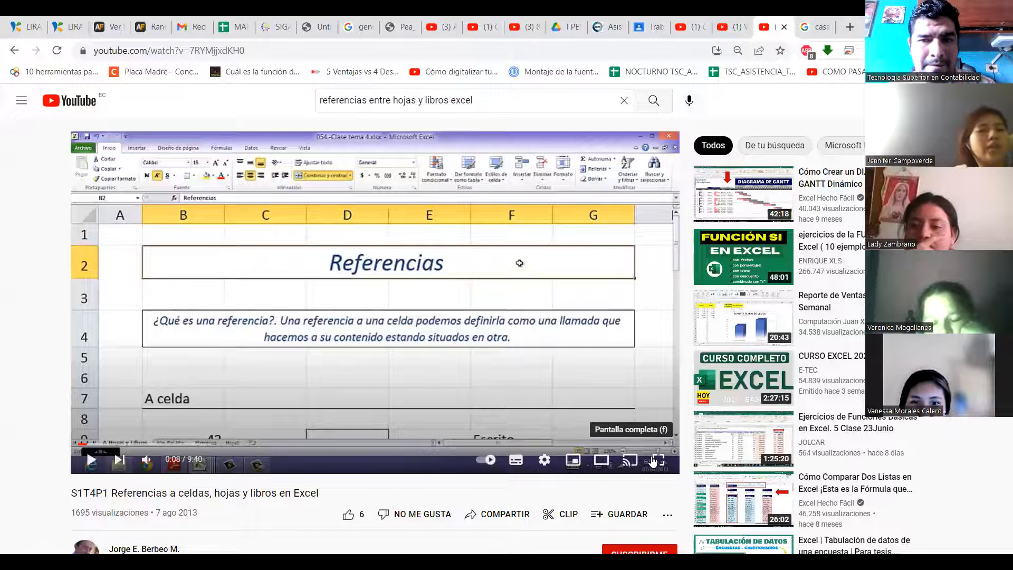
left_click(656, 460)
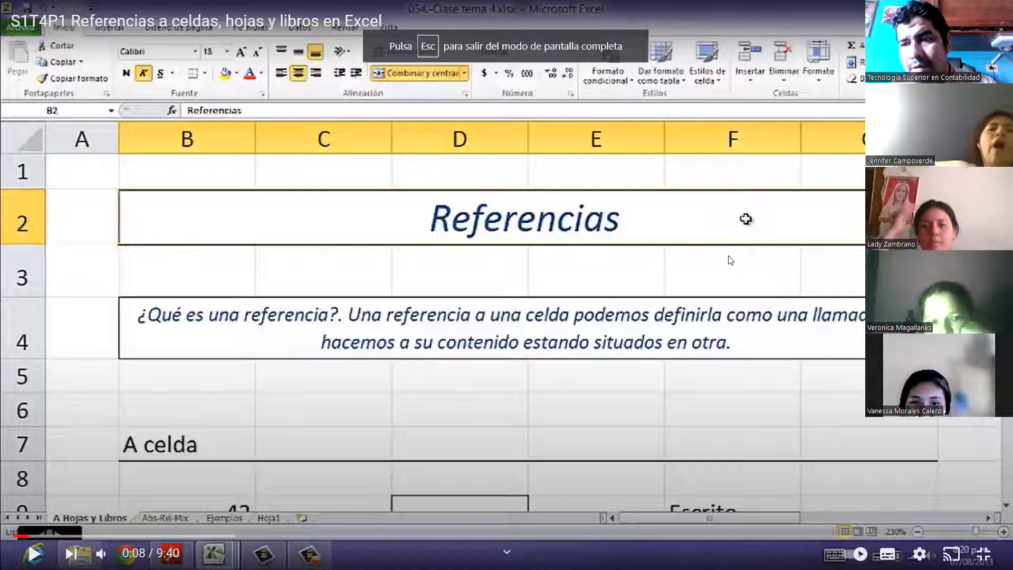
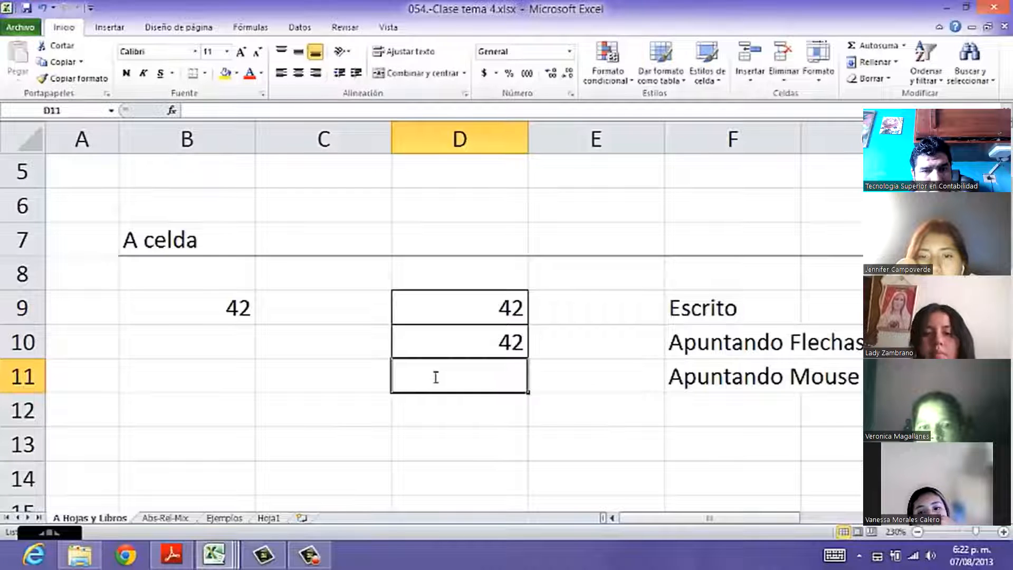
- Enter the formula =B9 in cell D11 of the A Hojas y Libros sheet, then pause the video
type("=")
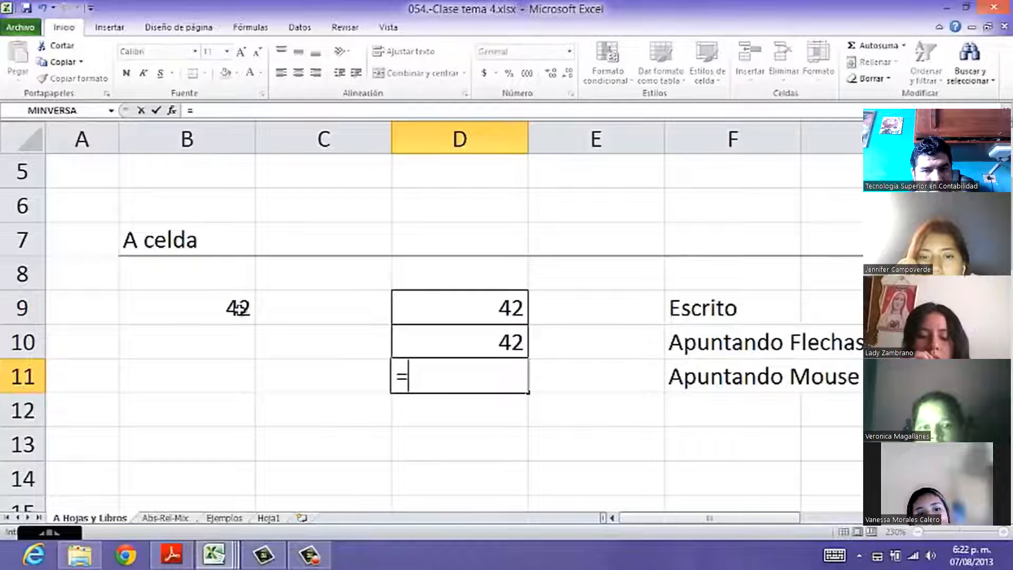
left_click(210, 307)
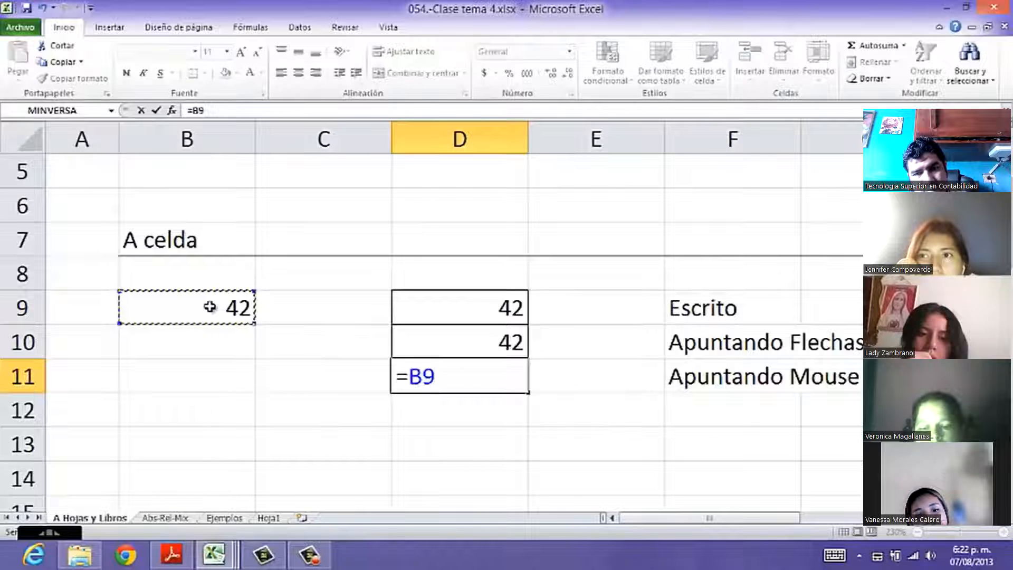
key("Return")
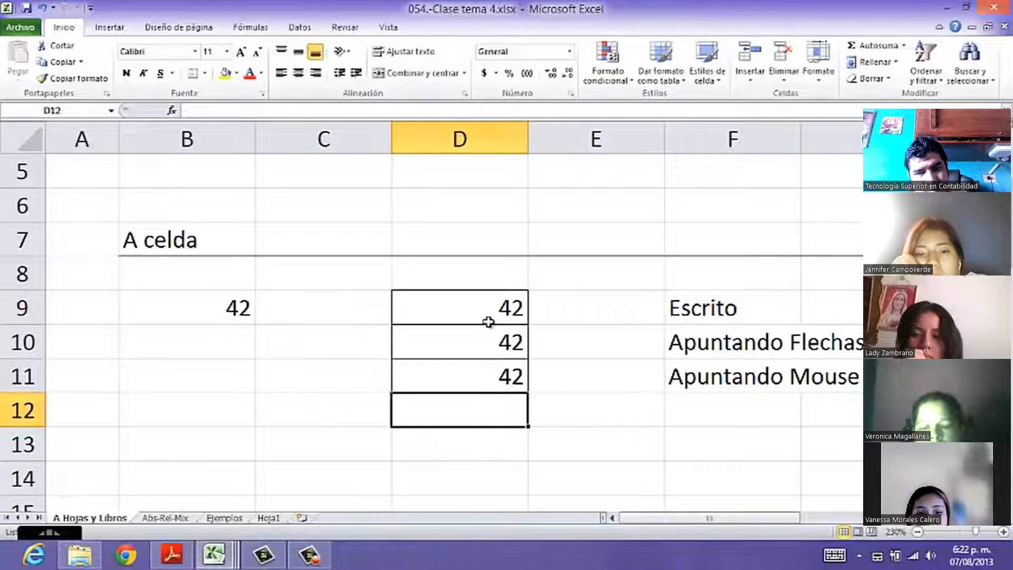
left_click(332, 322)
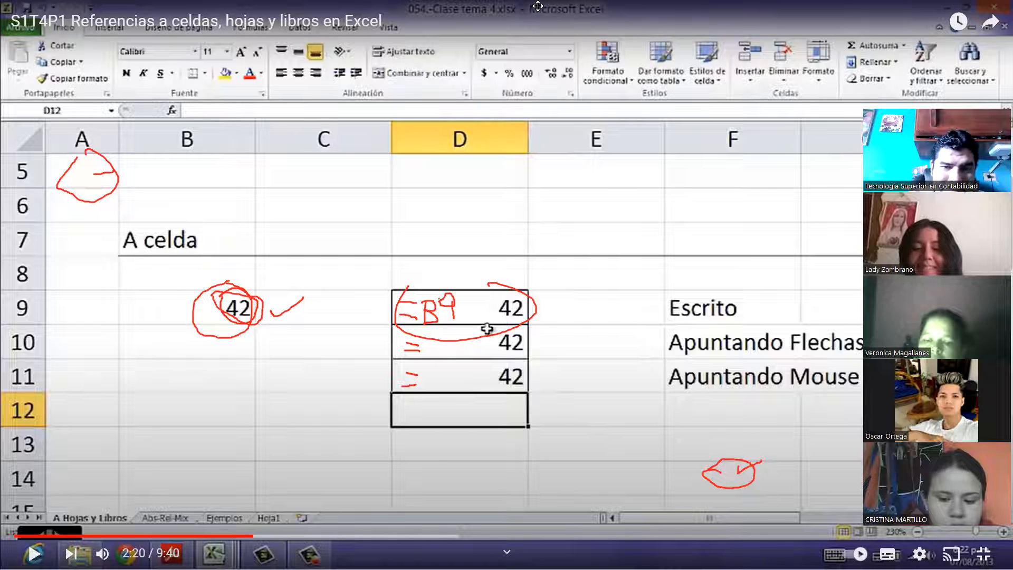
- Resume the video and enter =Hoja1!B11 in the Total cell C20 to reference the costs total on the Hoja1 sheet
left_click(34, 553)
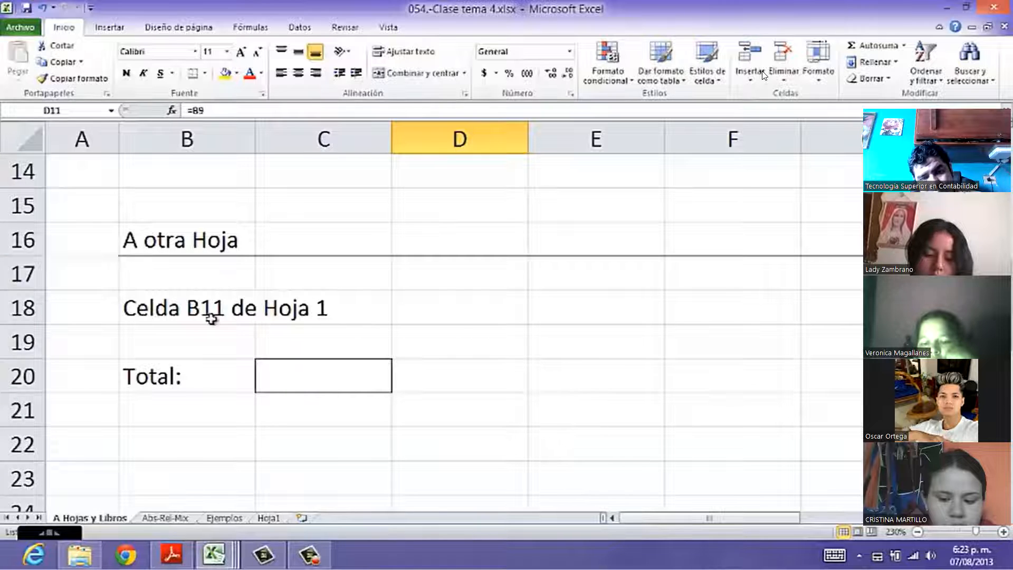
left_click(290, 376)
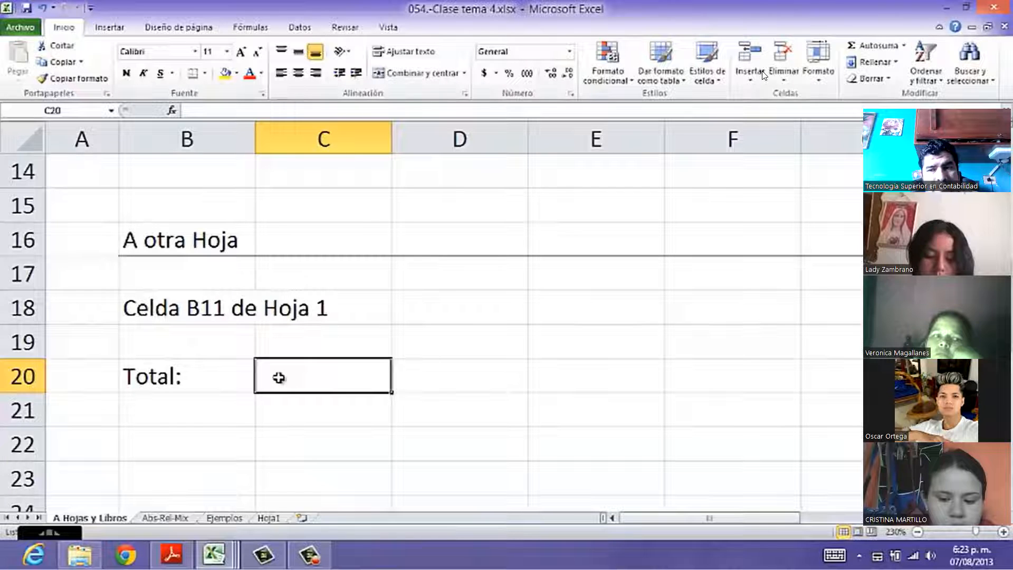
type("=")
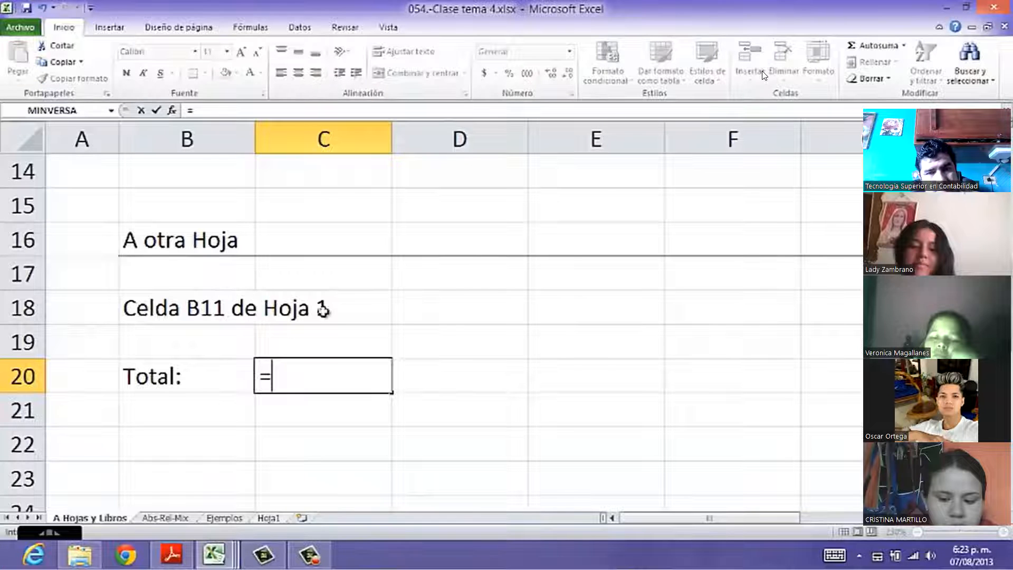
left_click(268, 519)
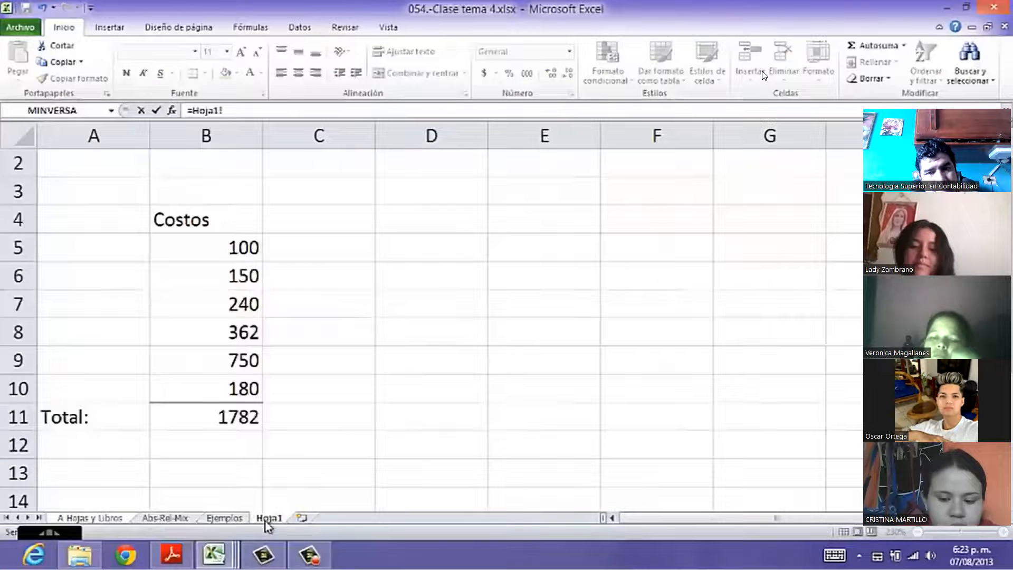
left_click(226, 418)
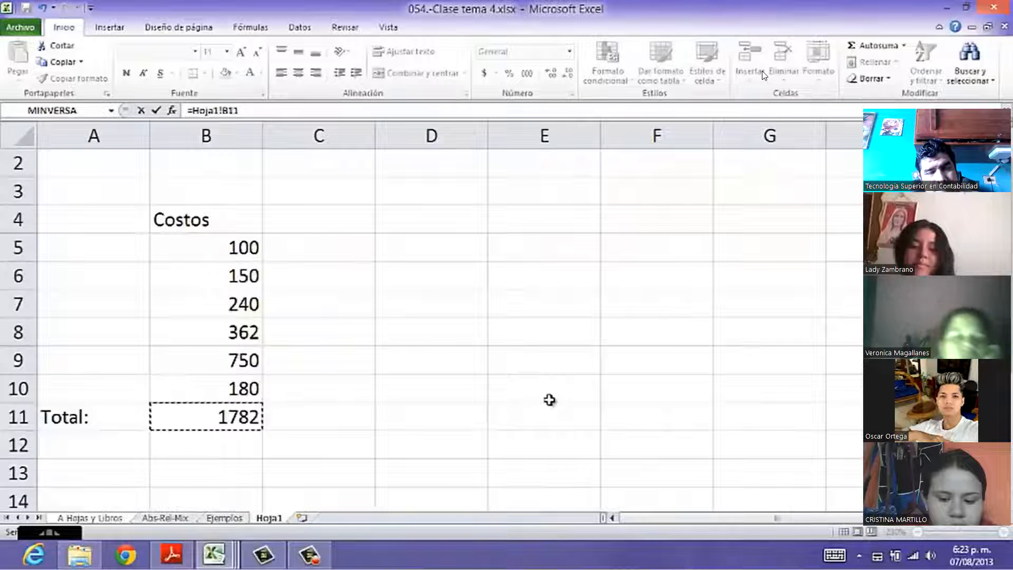
key("Return")
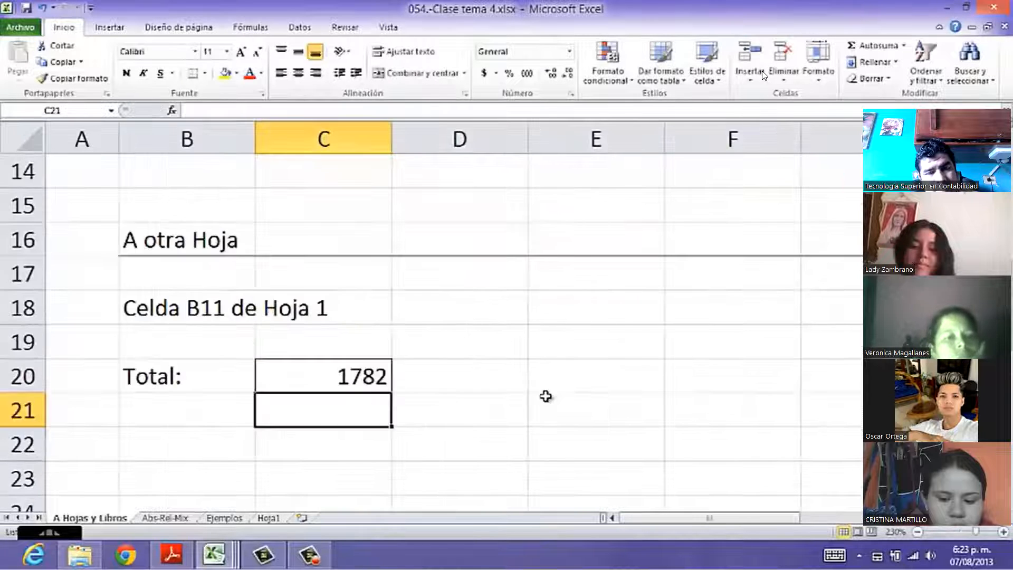
- Open the formula in Total cell C20 to examine how it references a cell on another sheet
left_click(306, 377)
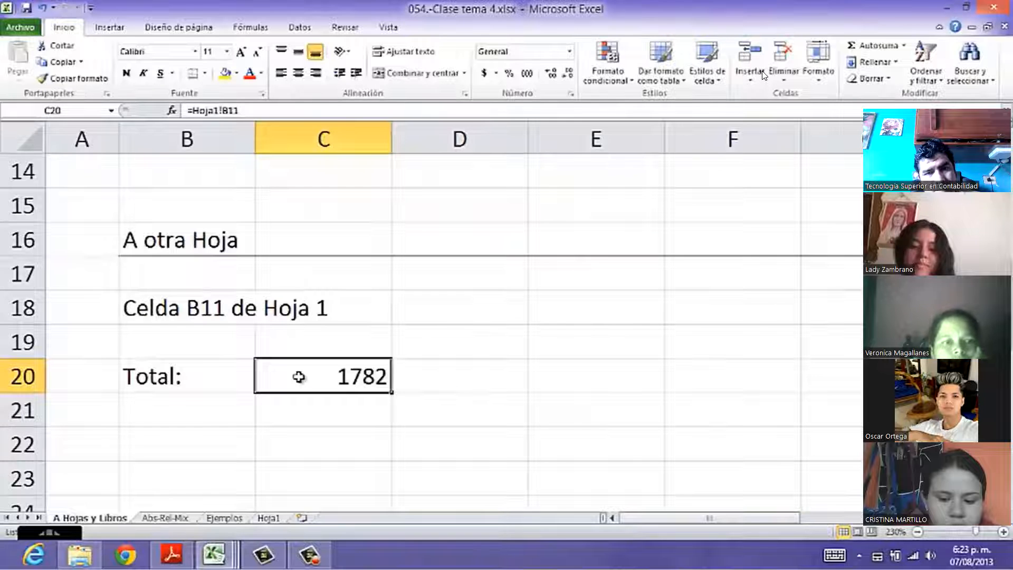
double_click(298, 376)
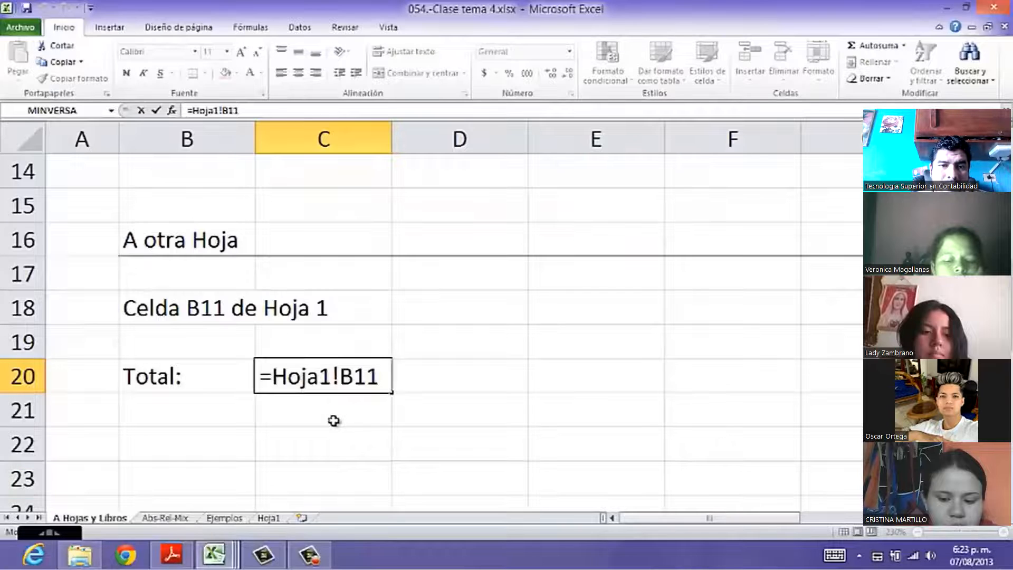
key("Left")
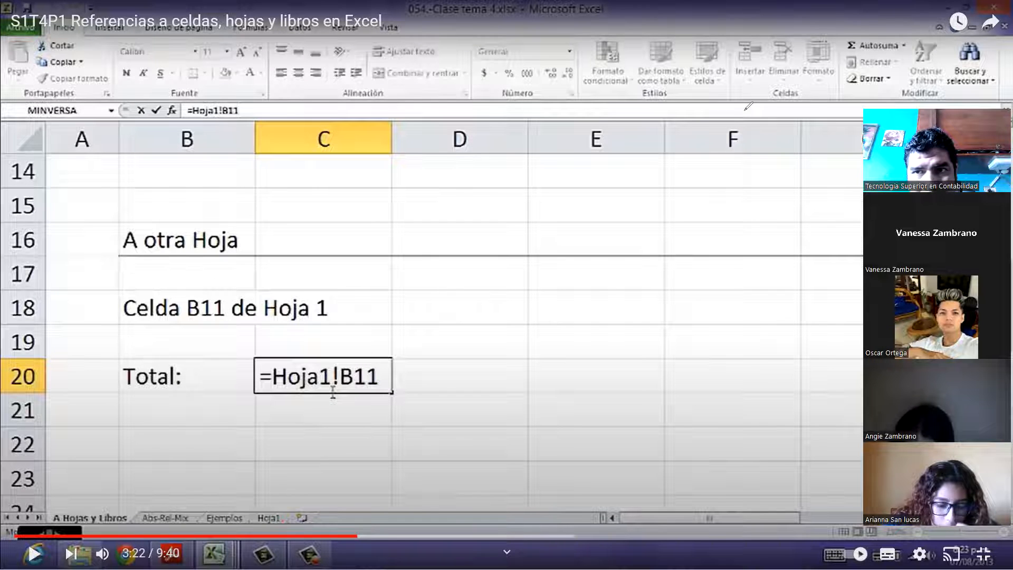
- Rewind the video to 3:07 to review the Hoja1 total reference, skip to 3:12 and resume playback
left_click(332, 536)
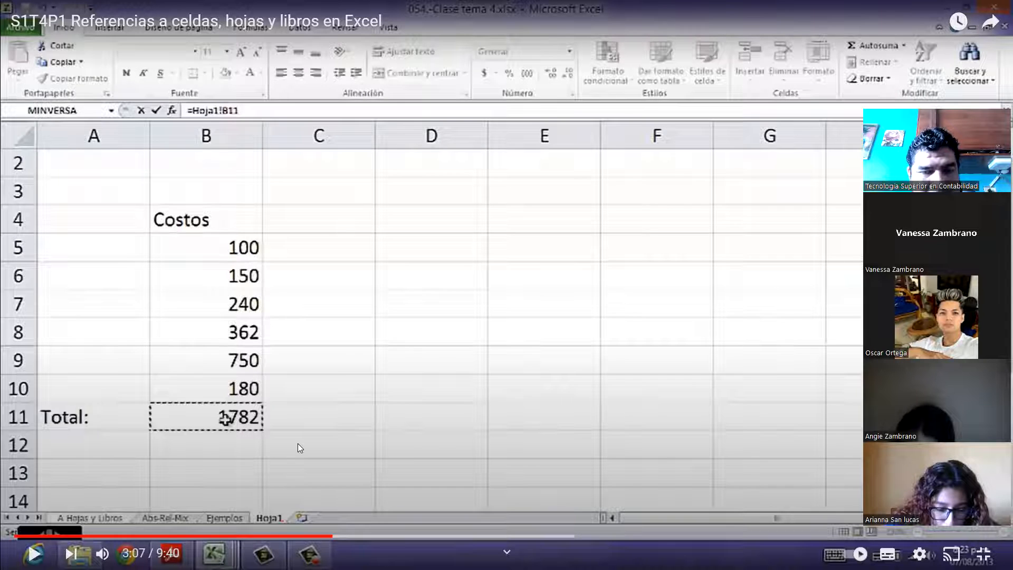
key("Right")
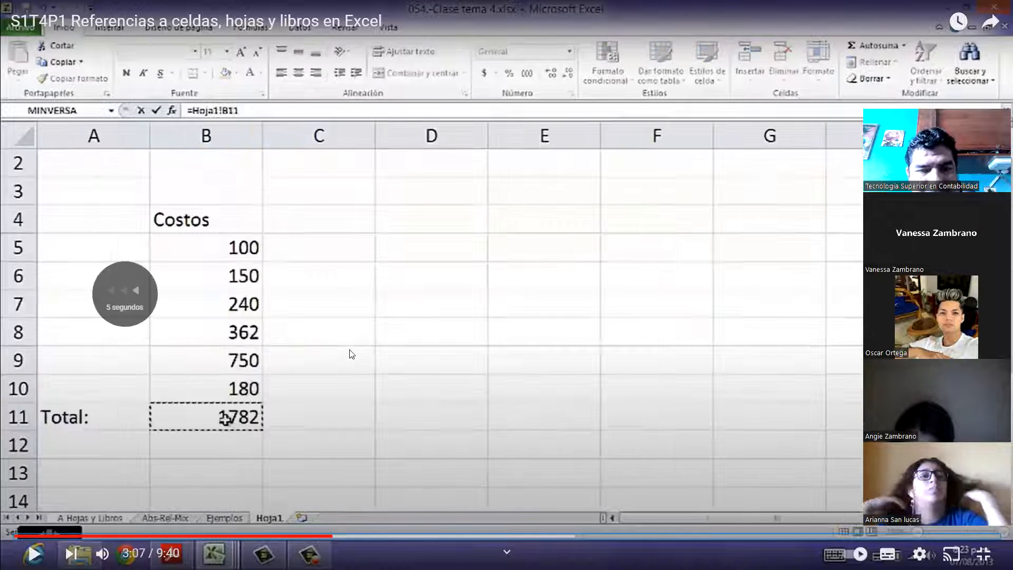
key("Left")
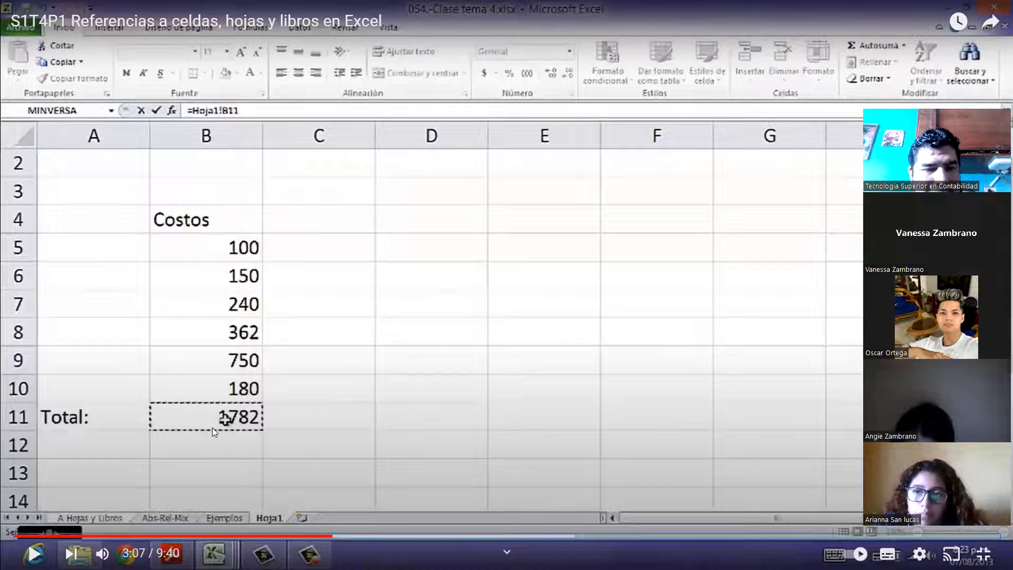
key("Right")
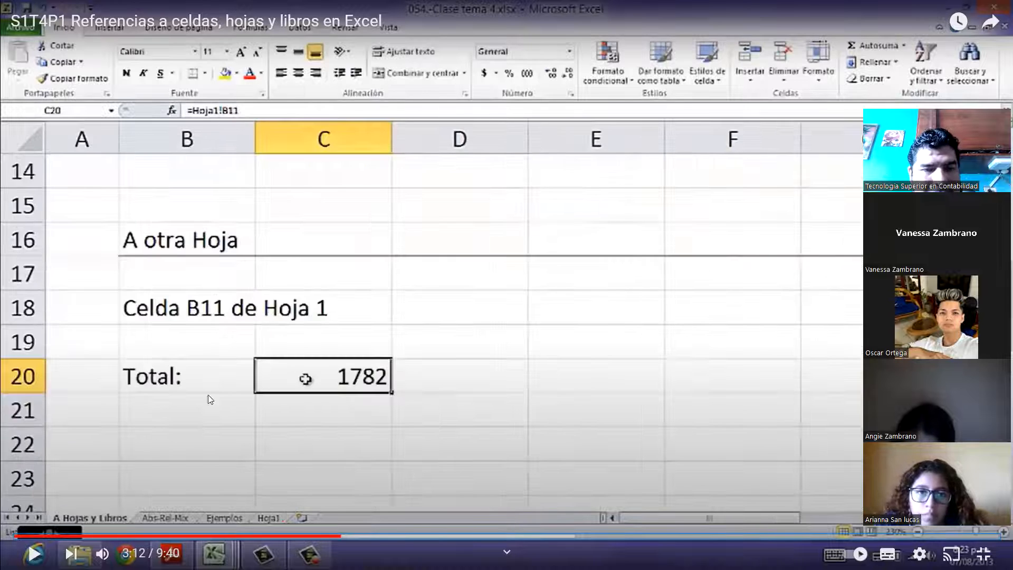
left_click(492, 393)
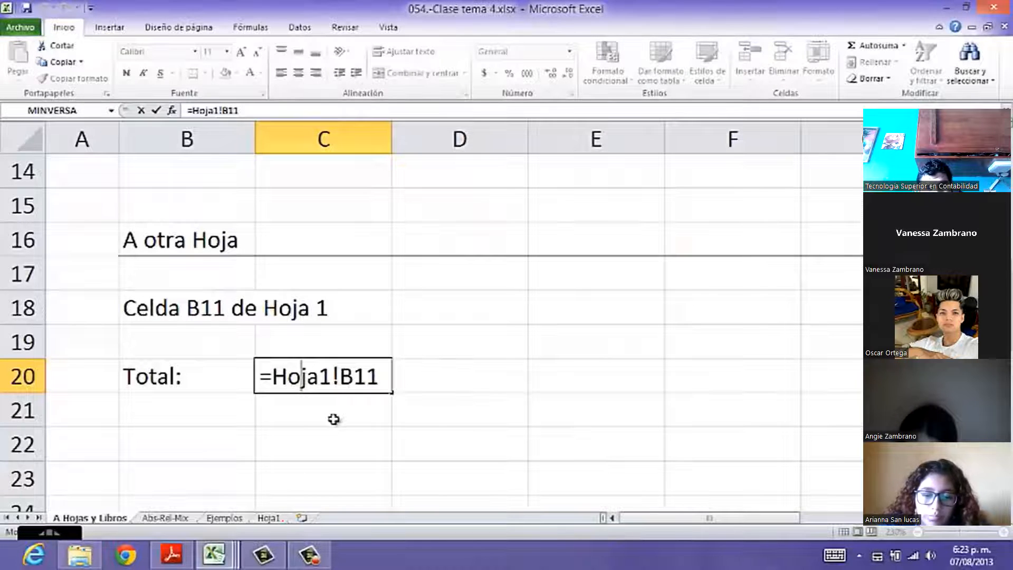
- Enter =[PruebasTema.xlsx]Hoja1!$H$11 in cell B32 of the A otro Libro section to reference the age sum in the other workbook
key("ctrl+Return")
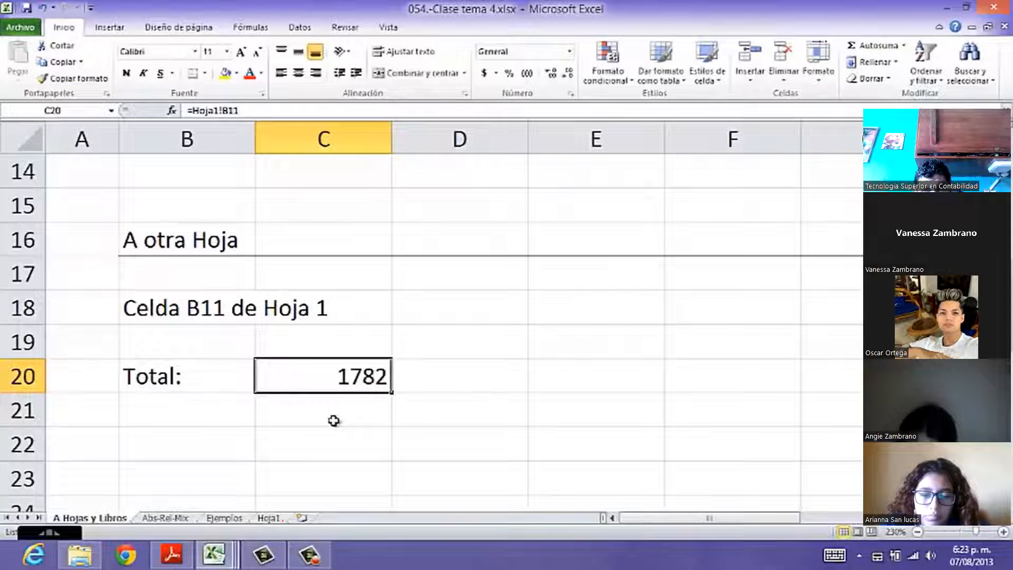
scroll(334, 421, "down", 2)
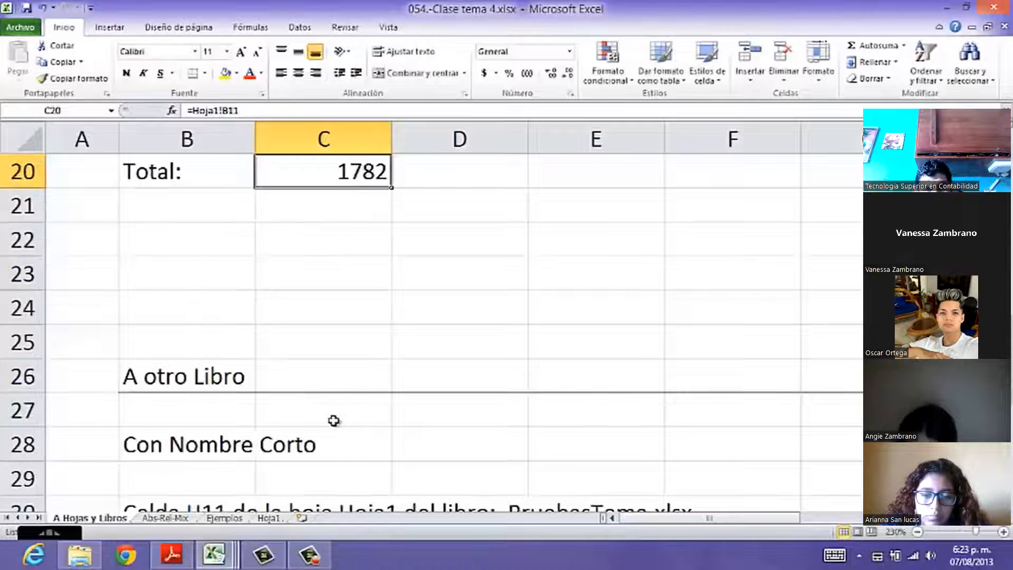
scroll(294, 376, "down", 1)
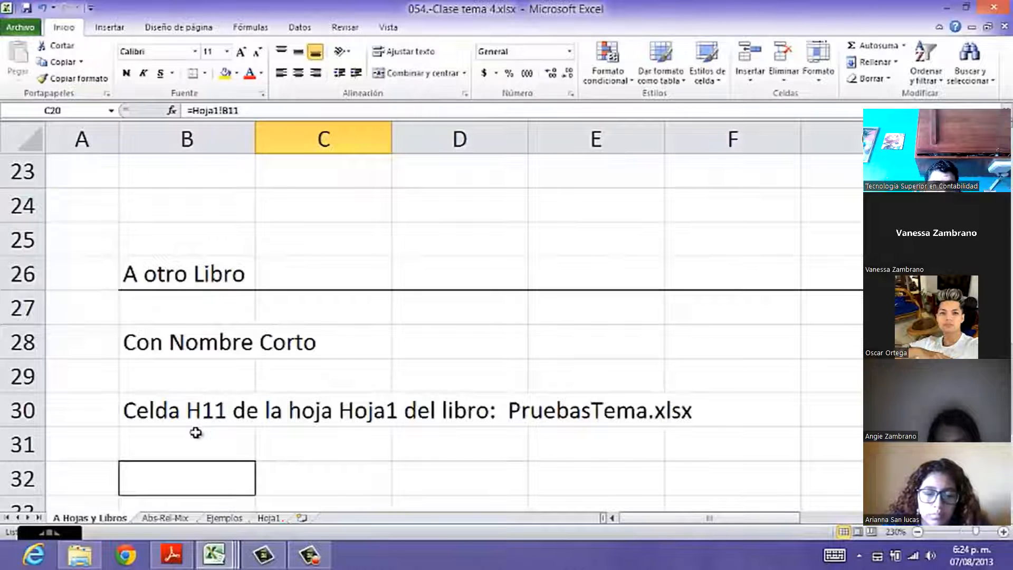
scroll(196, 433, "down", 1)
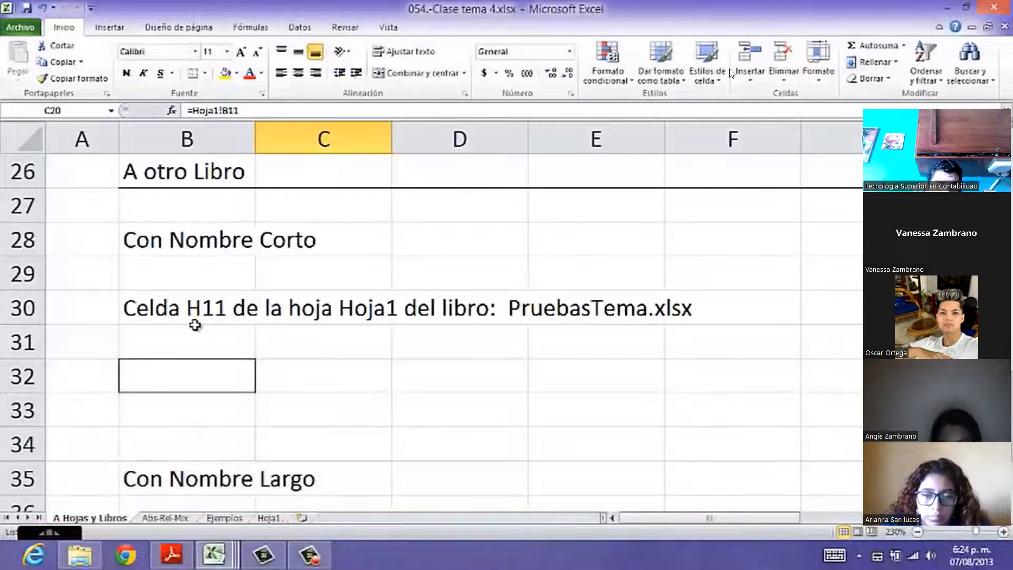
mouse_move(559, 72)
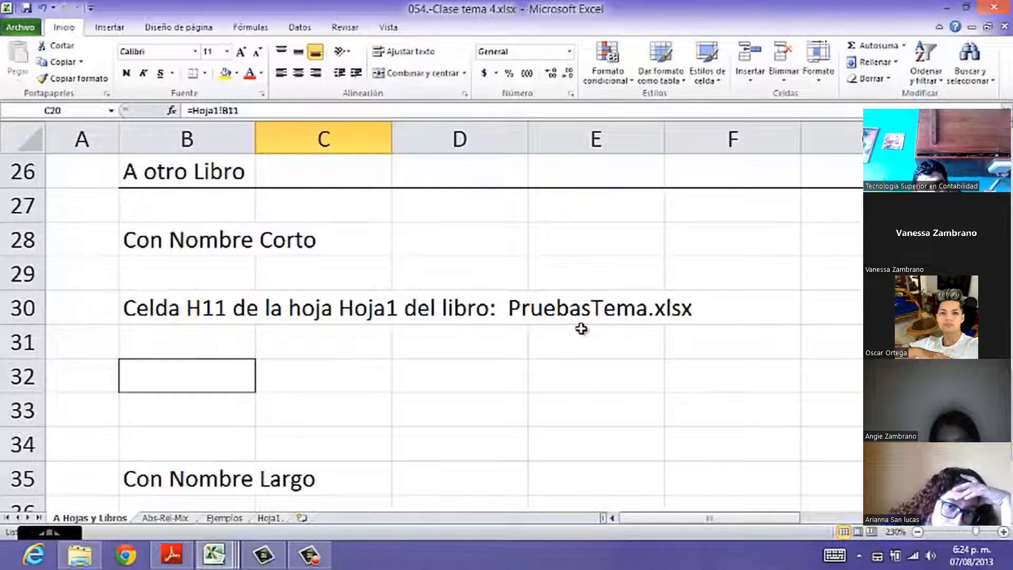
left_click(184, 378)
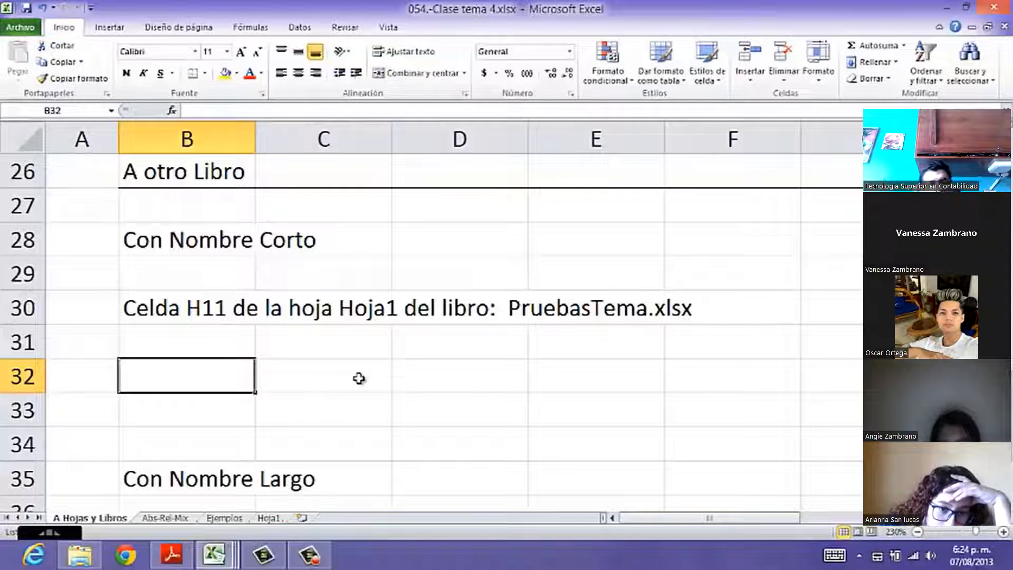
type("=")
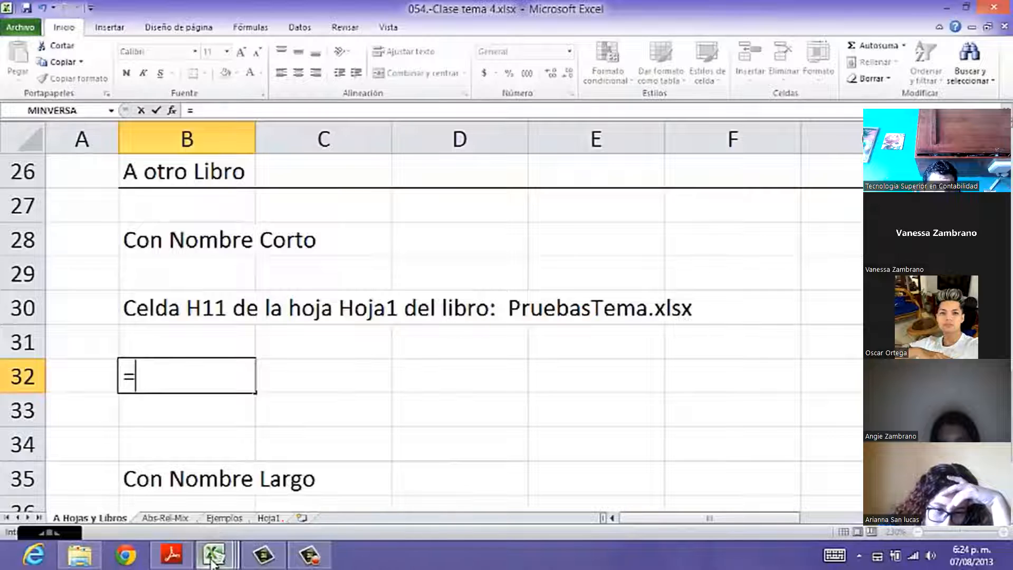
mouse_move(211, 561)
left_click(243, 513)
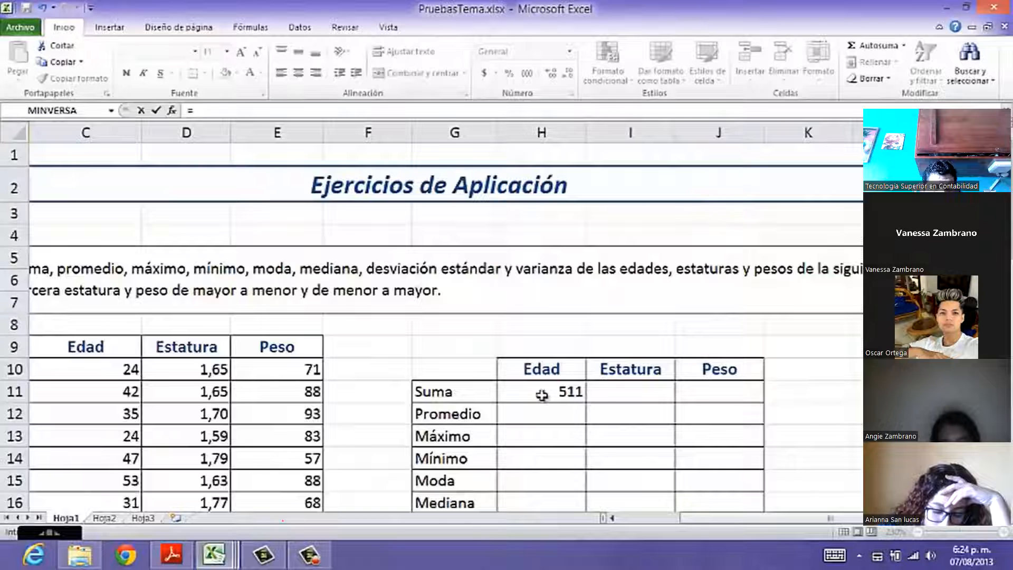
left_click(534, 393)
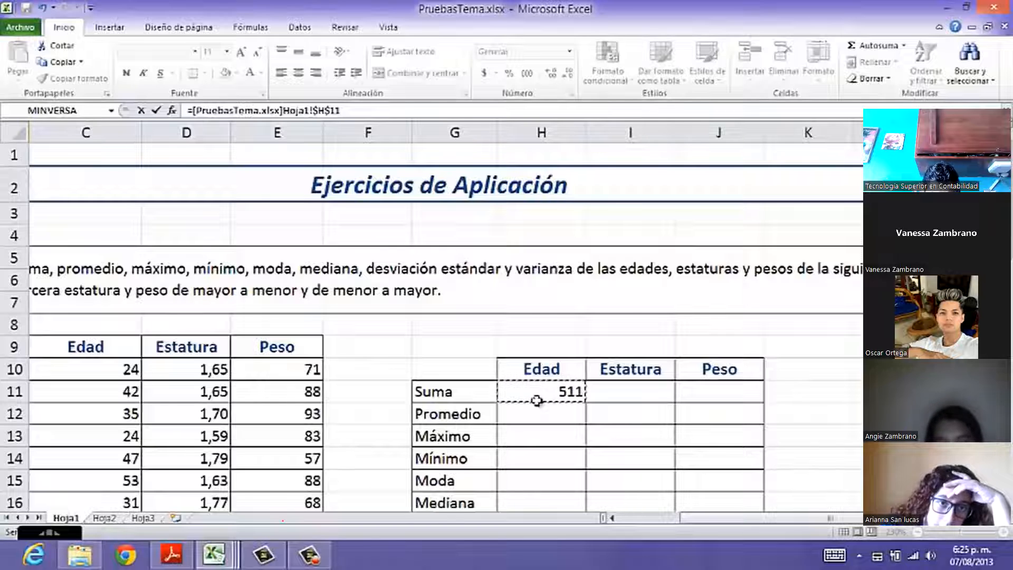
key("Return")
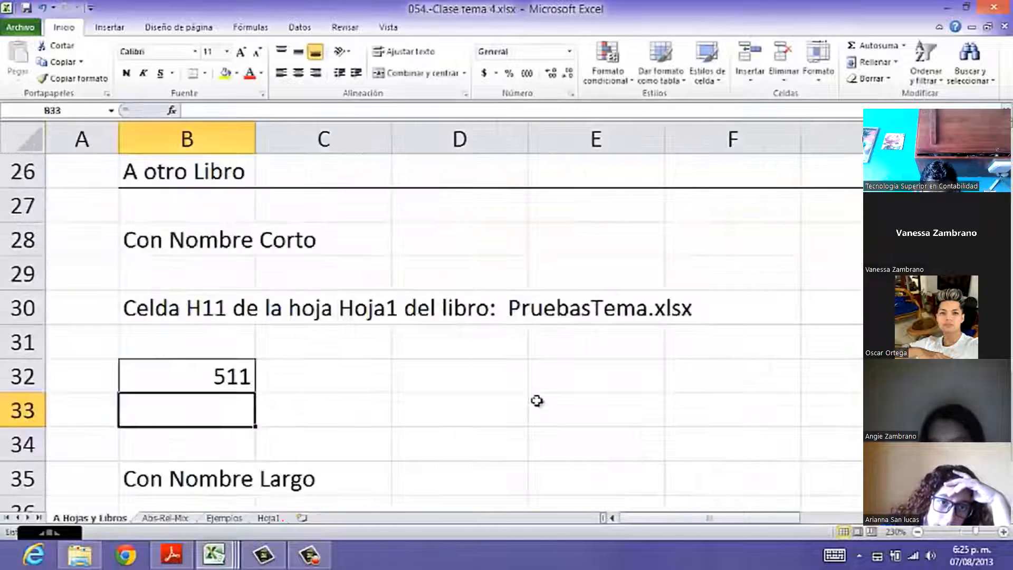
- Open the formula in cell B32 to examine its reference to the PruebasTema.xlsx workbook, pausing the video on it and resuming playback
left_click(193, 383)
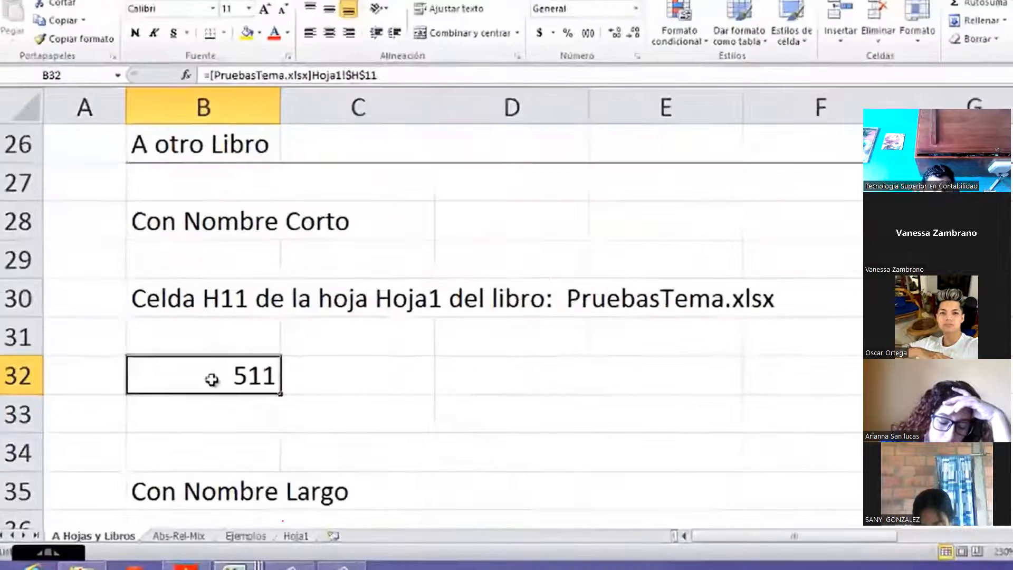
double_click(193, 380)
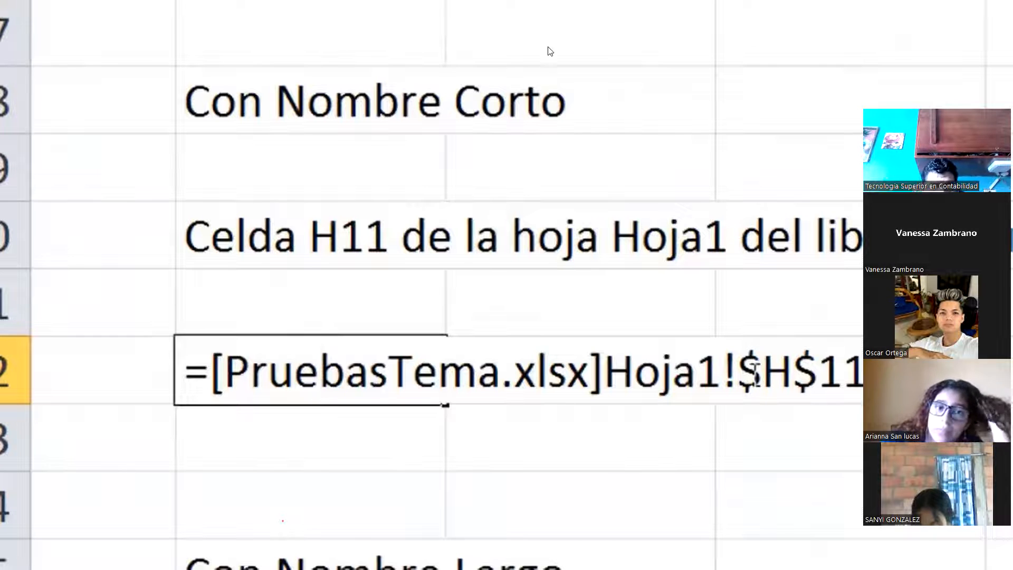
mouse_move(447, 162)
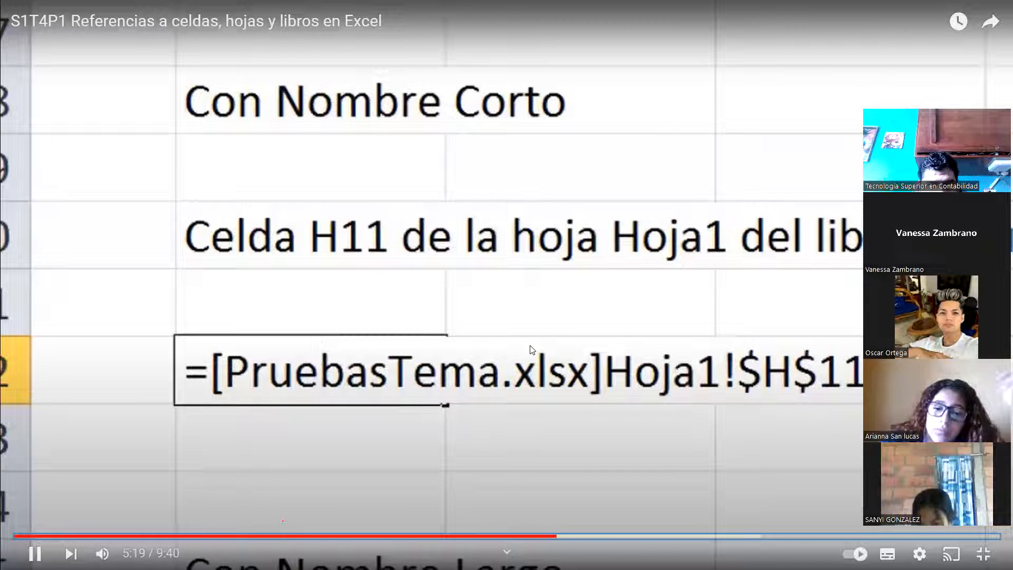
left_click(500, 430)
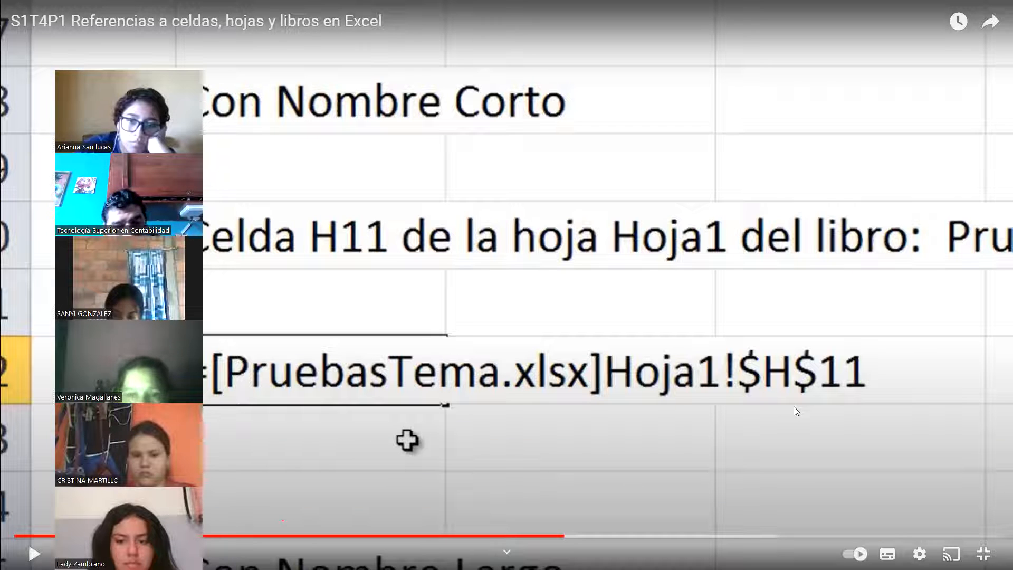
left_click(713, 431)
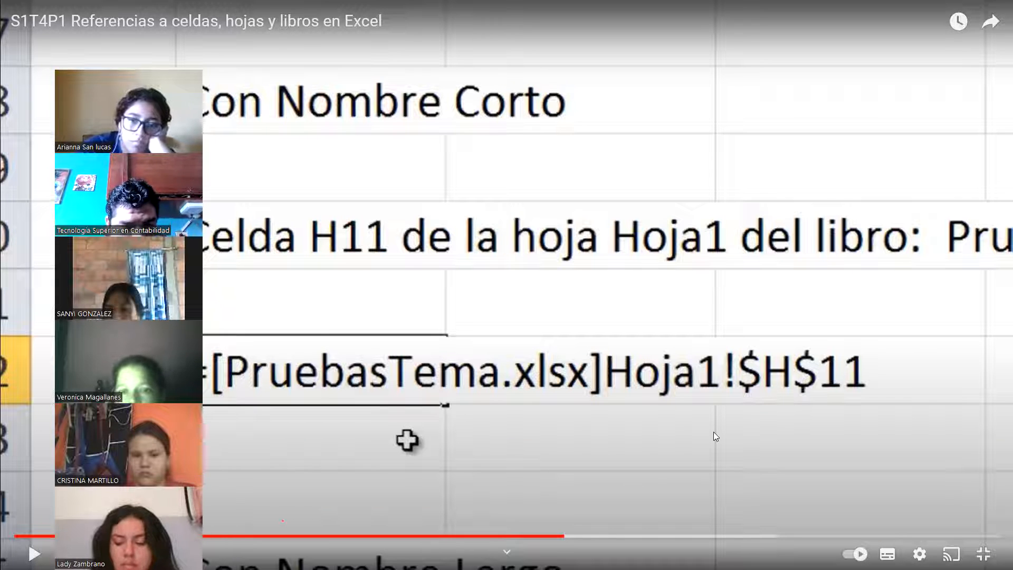
left_click(251, 408)
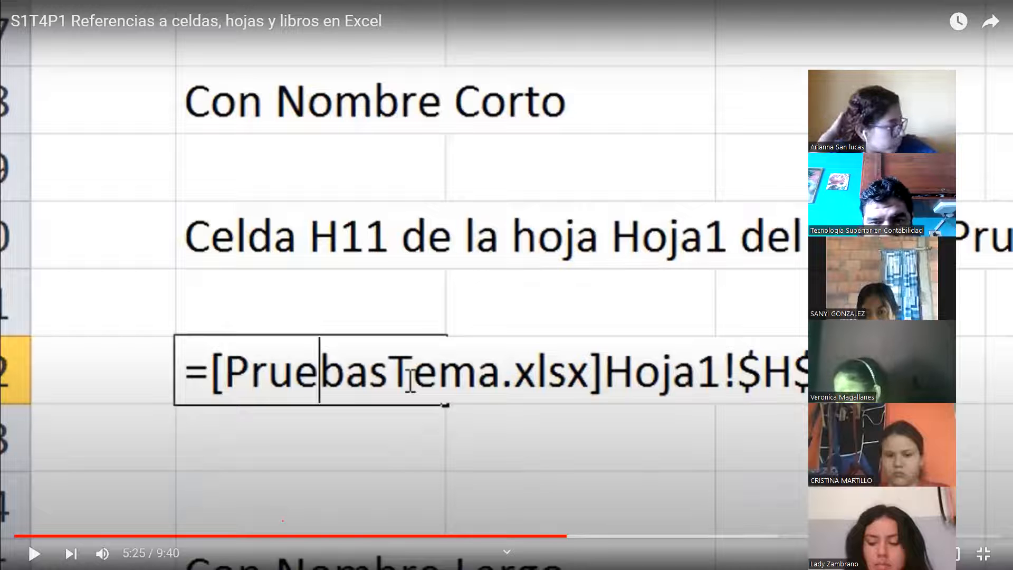
key("space")
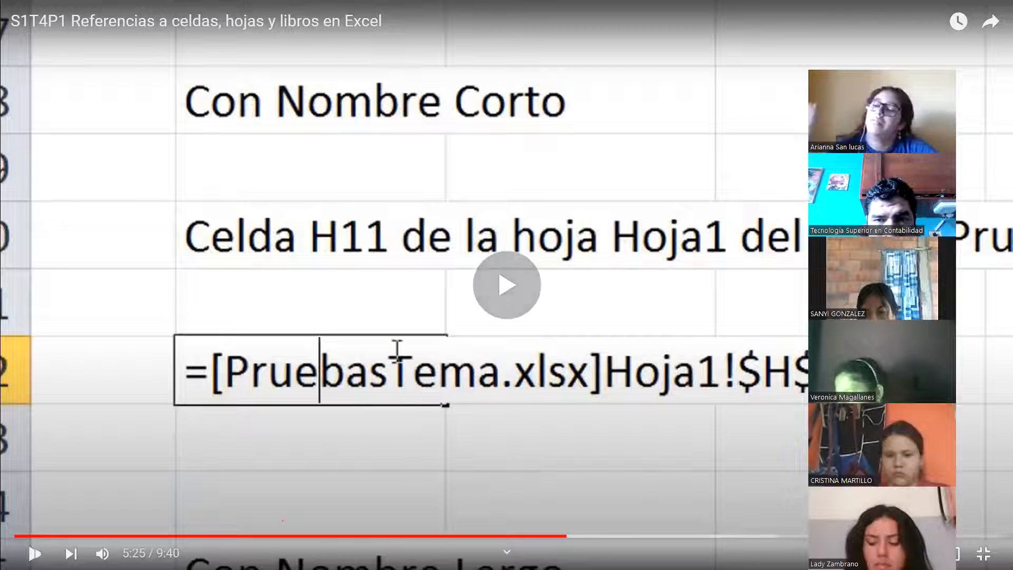
- Rewind the video to before 4:19 and replay the entry of =[PruebasTema.xlsx]Hoja1!$H$11 in cell B32
left_click(546, 538)
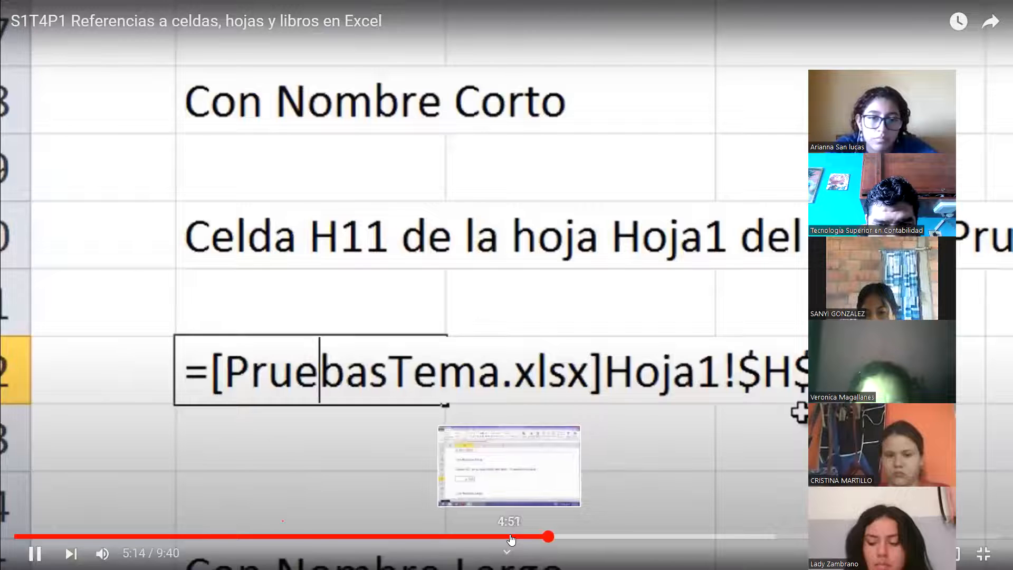
left_click(510, 537)
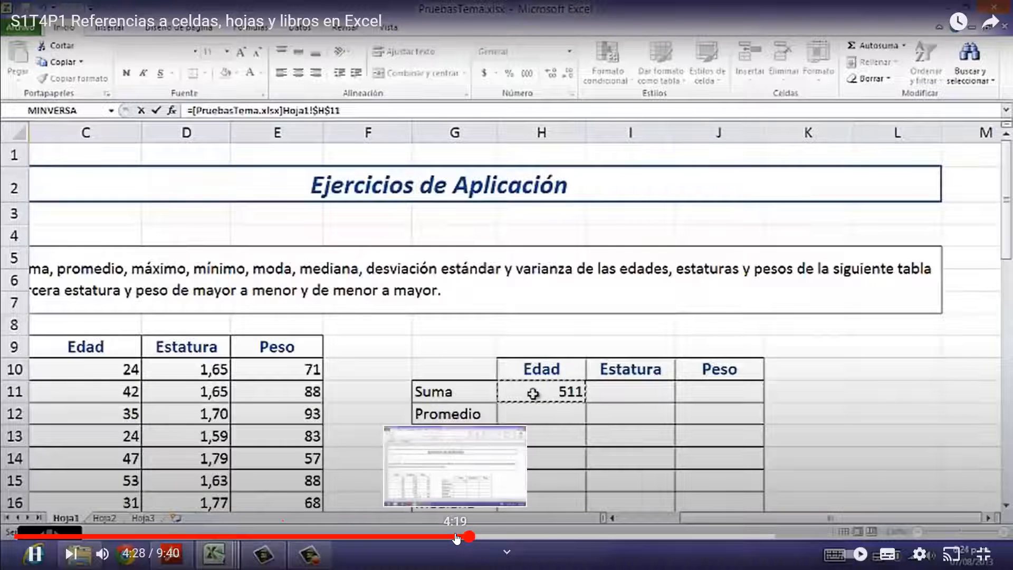
left_click(457, 538)
left_click(439, 538)
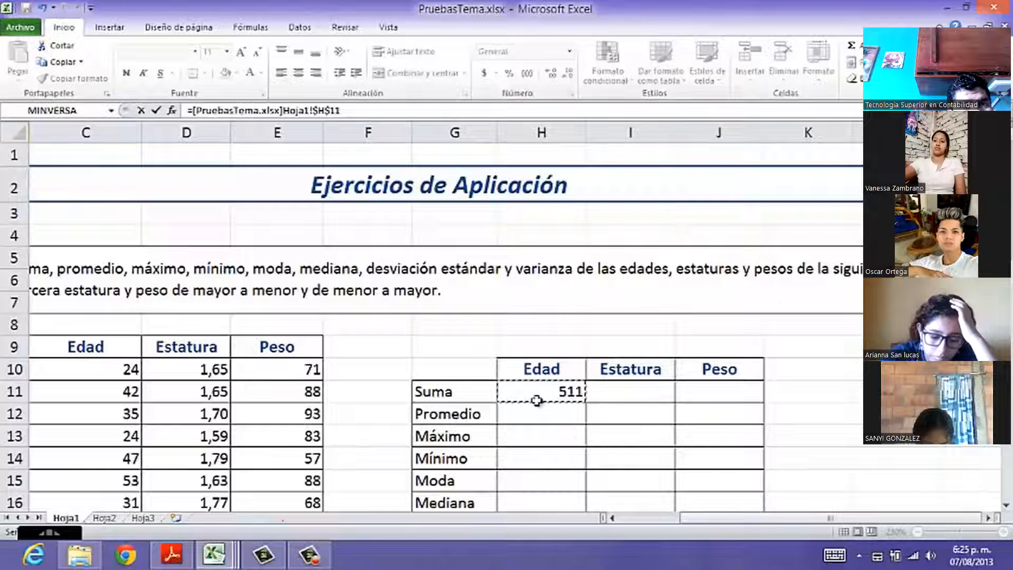
key("Return")
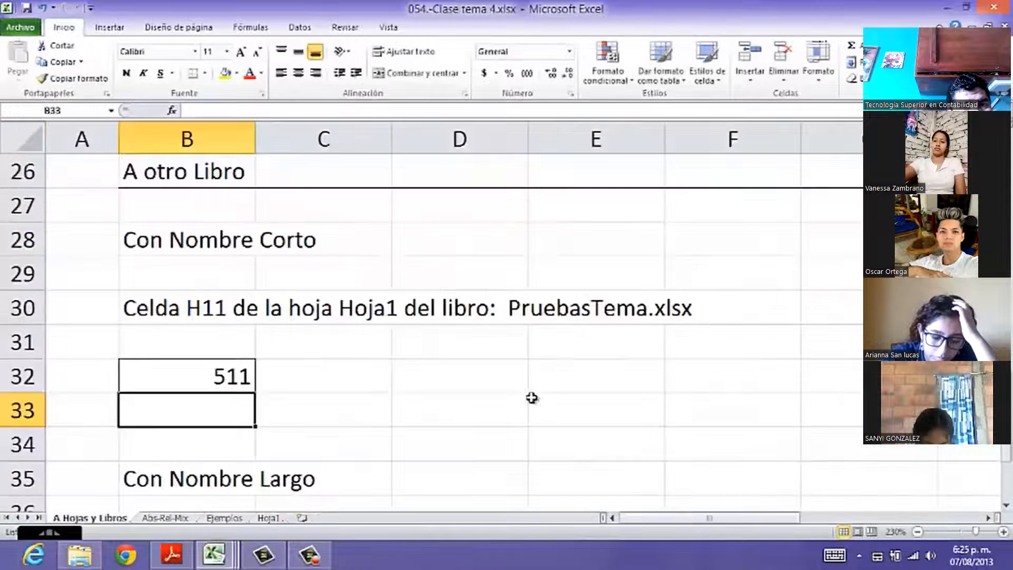
- Reopen the B32 formula to review its short workbook name, and pause the video at 5:45 on the Con Nombre Largo section
left_click(195, 381)
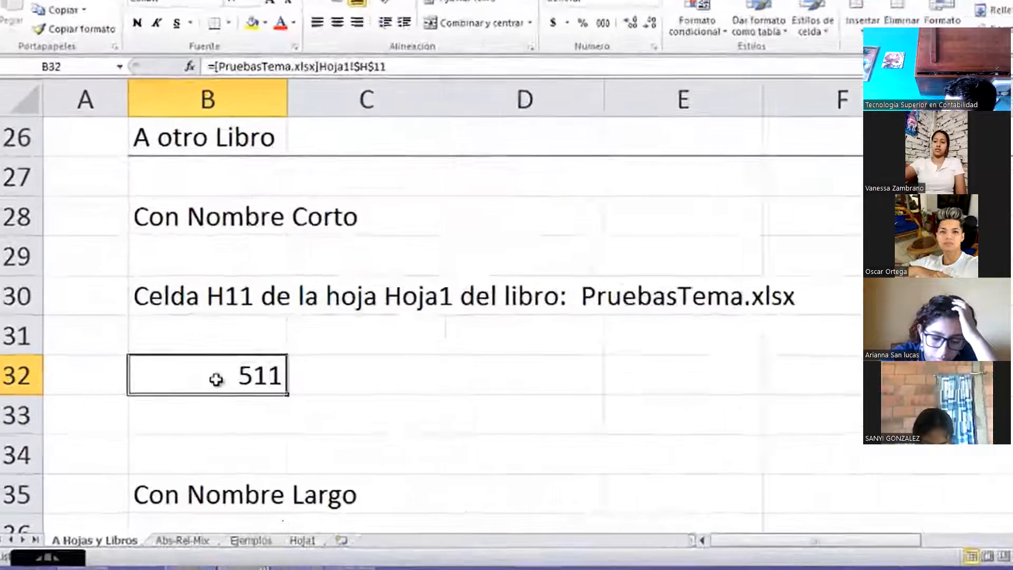
double_click(195, 379)
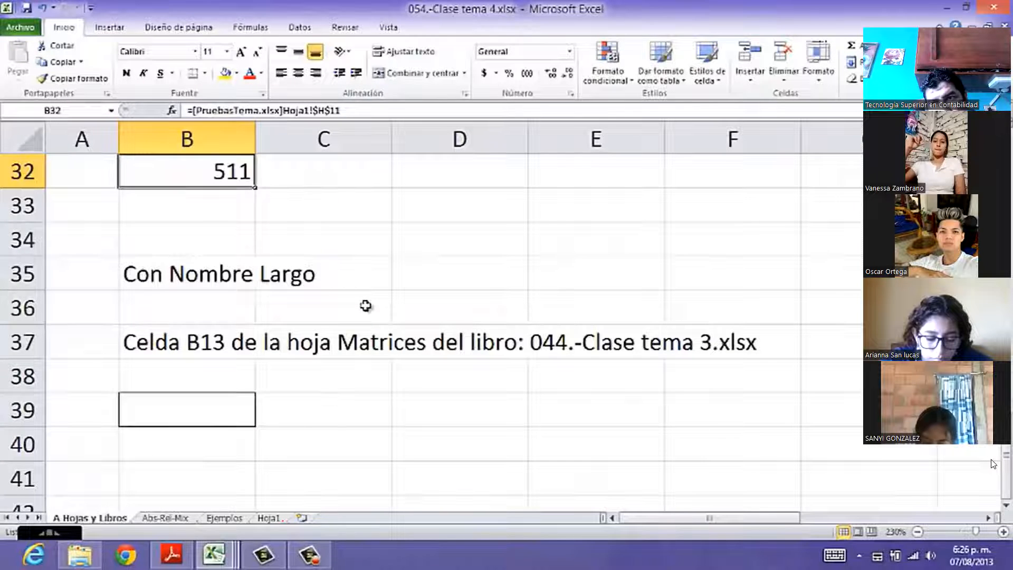
mouse_move(713, 367)
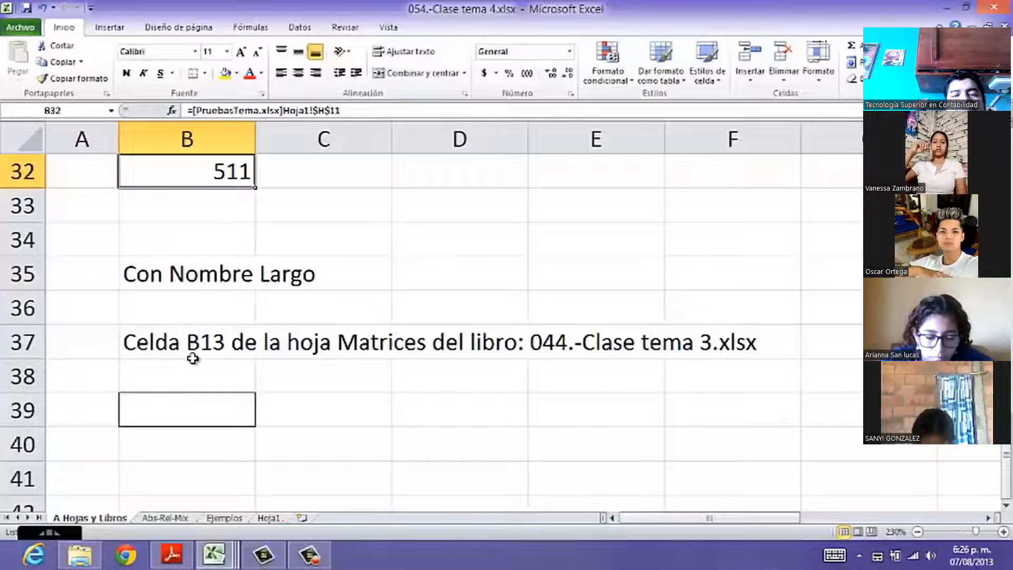
left_click(713, 368)
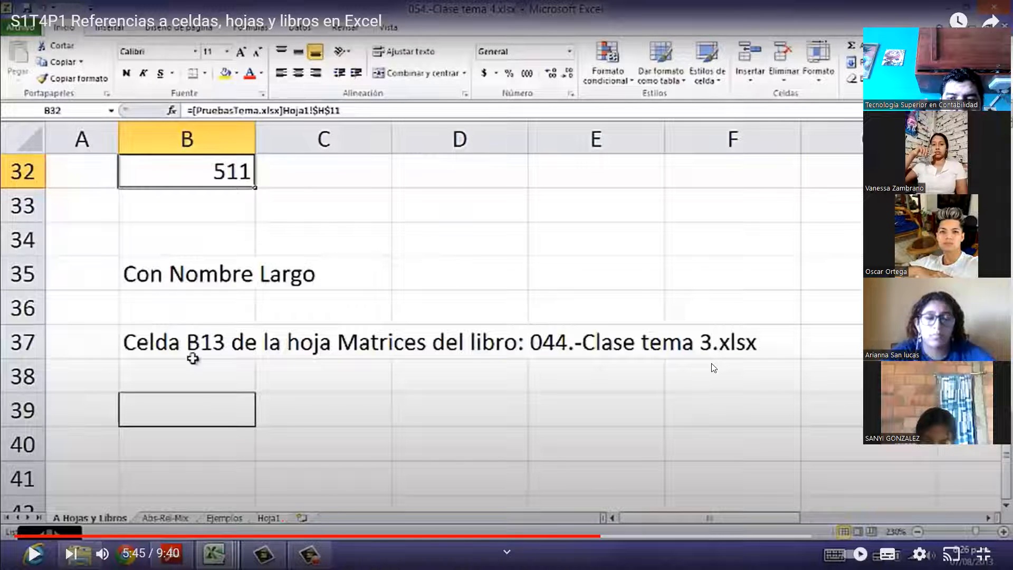
- Resume the video and enter ='[044.-Clase tema 3.xlsx]Matrices'!$B$13 in cell B39 to reference the Matrices sheet of the other workbook
left_click(713, 367)
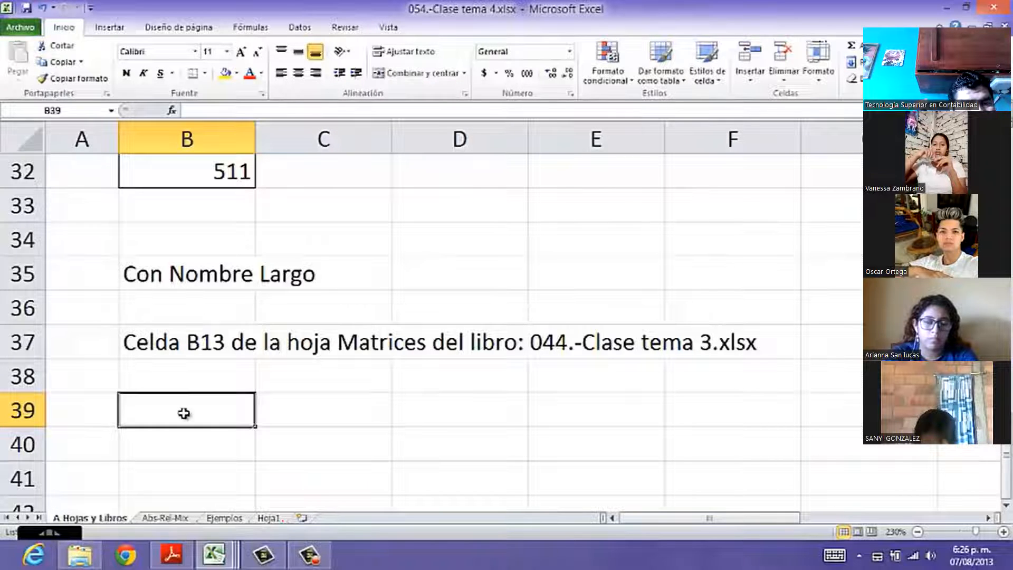
type("=")
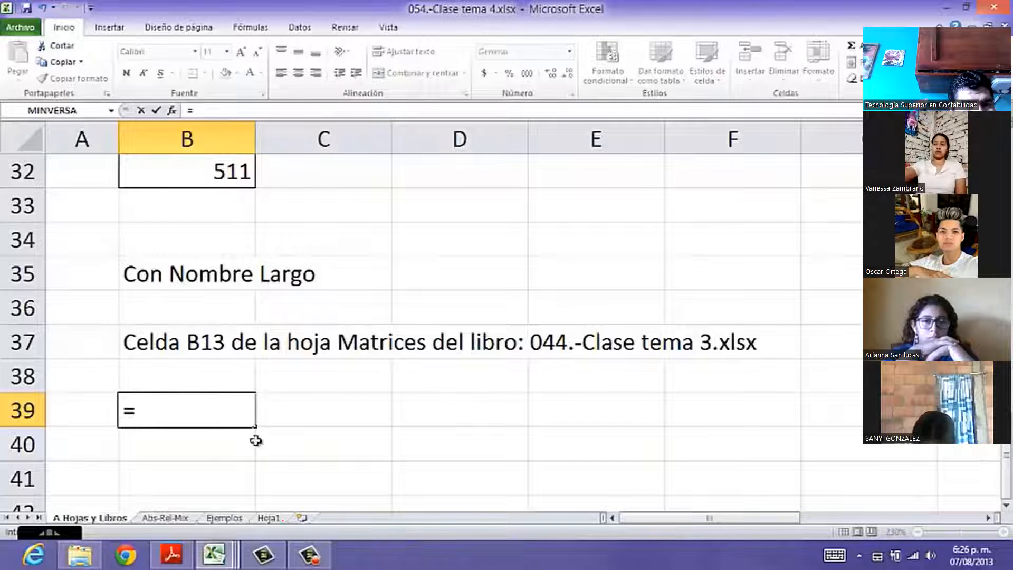
mouse_move(219, 557)
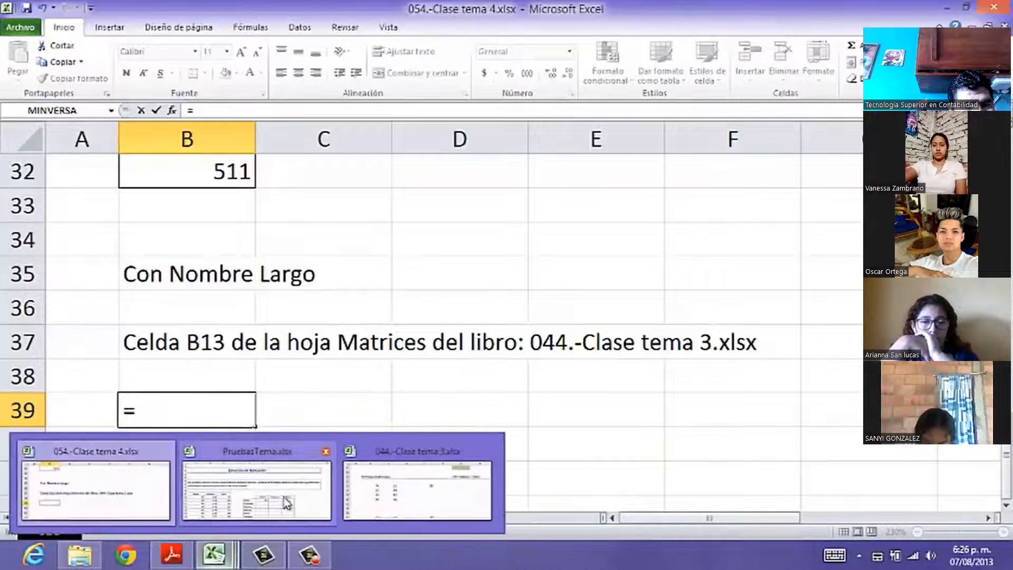
mouse_move(384, 497)
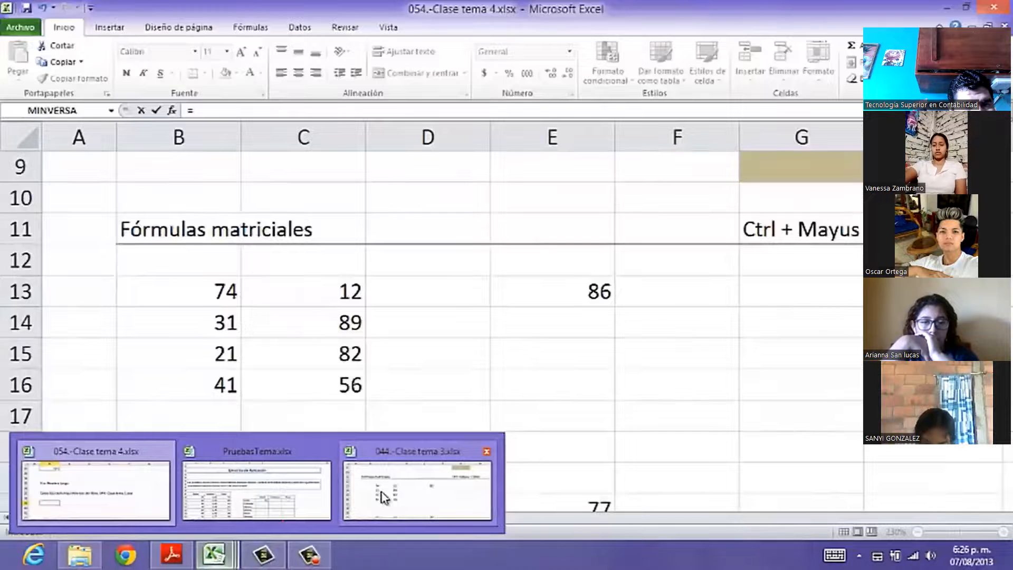
left_click(384, 496)
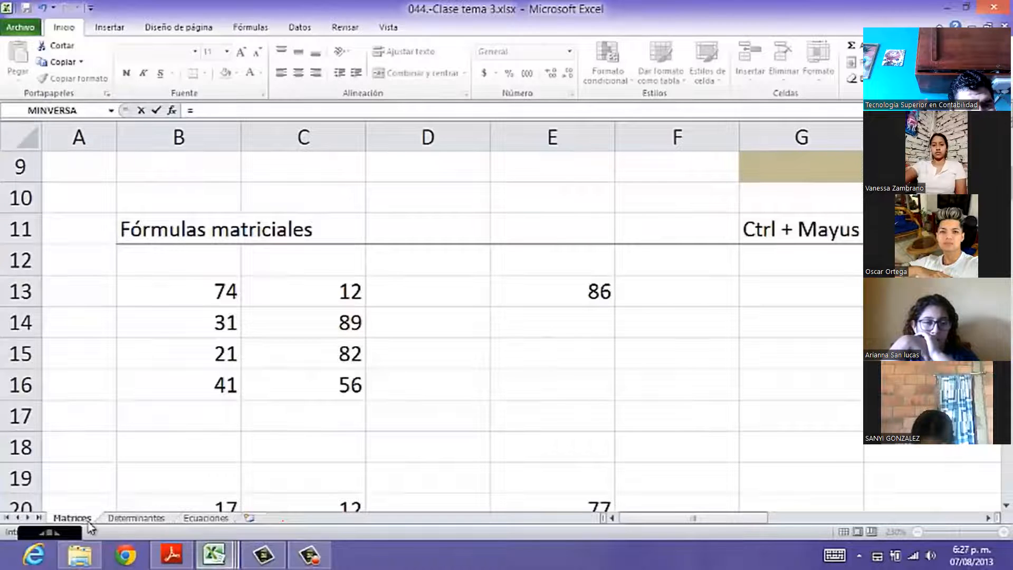
left_click(219, 295)
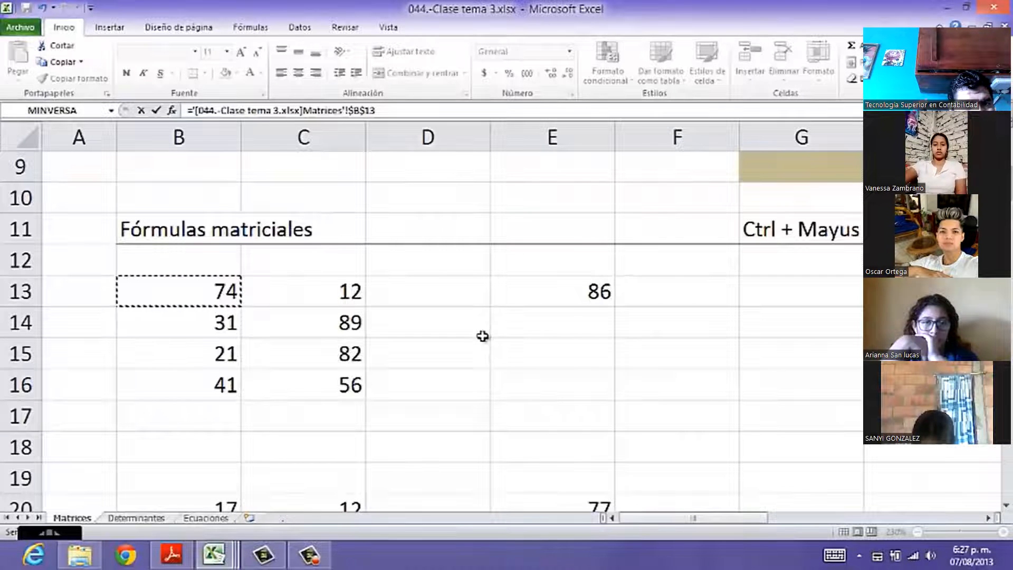
key("Return")
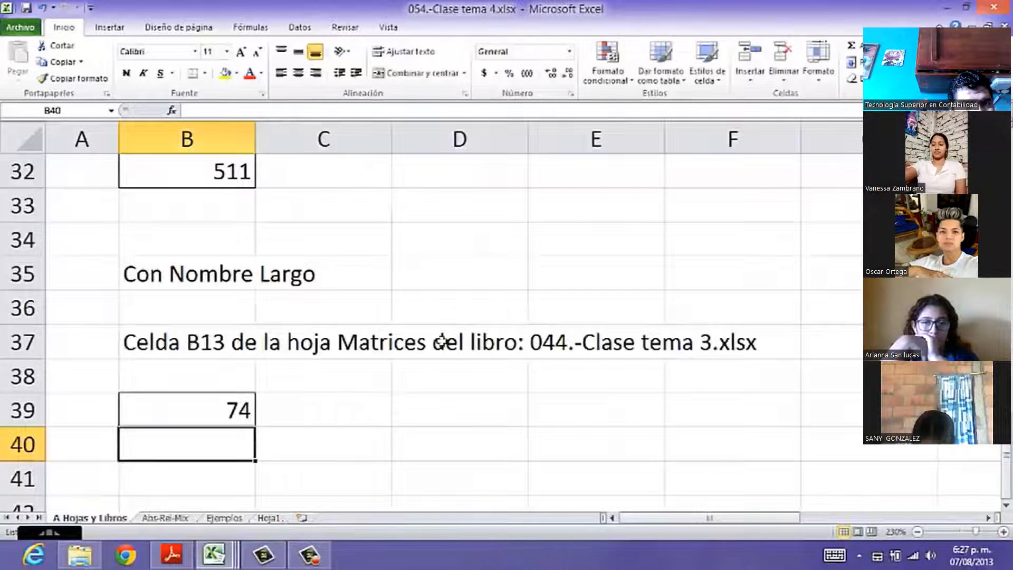
- Open the formula in cell B39 to examine how it references a long workbook name, pausing the video at 6:50, then leave the cell
left_click(215, 411)
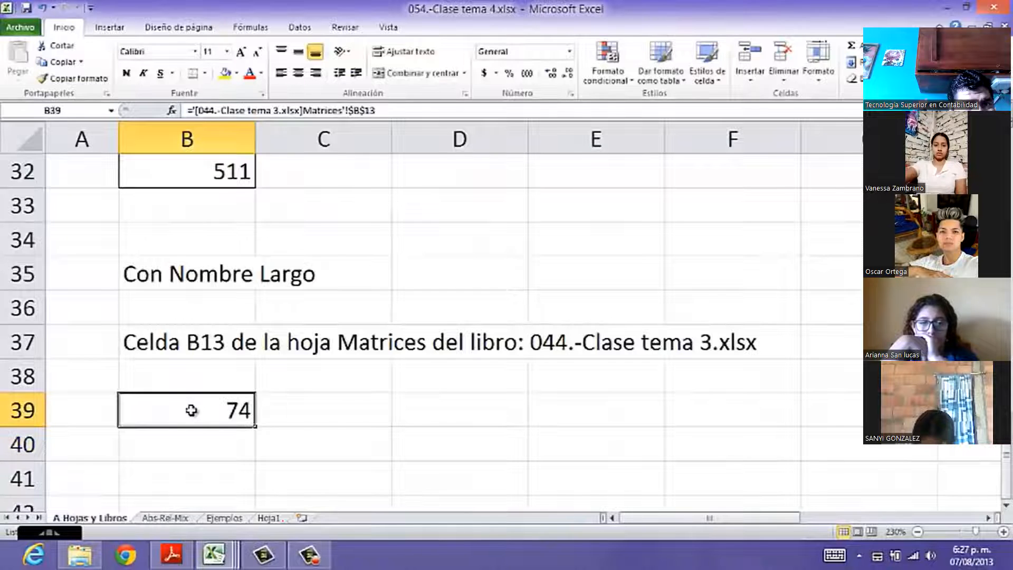
double_click(191, 410)
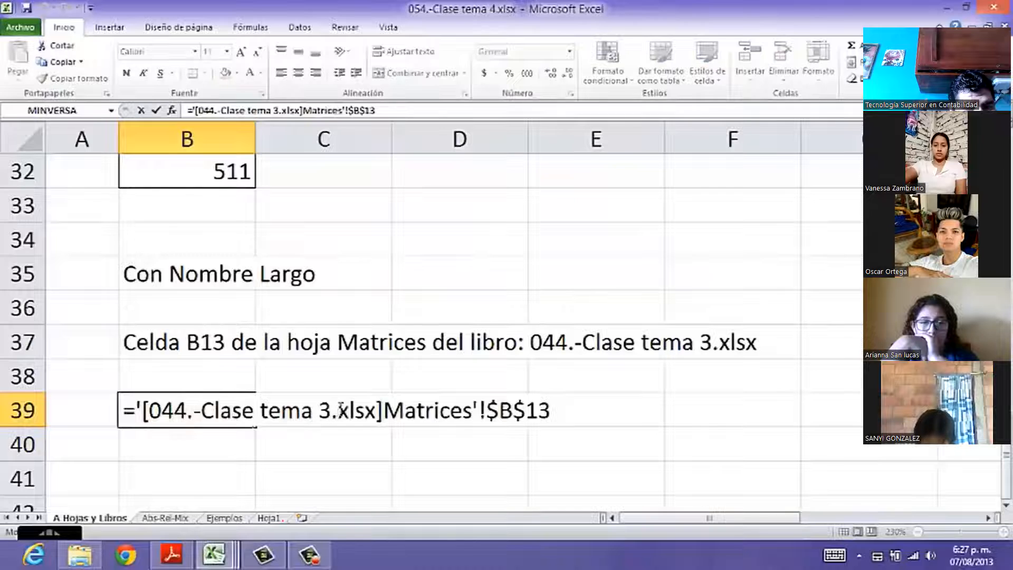
left_click(713, 368)
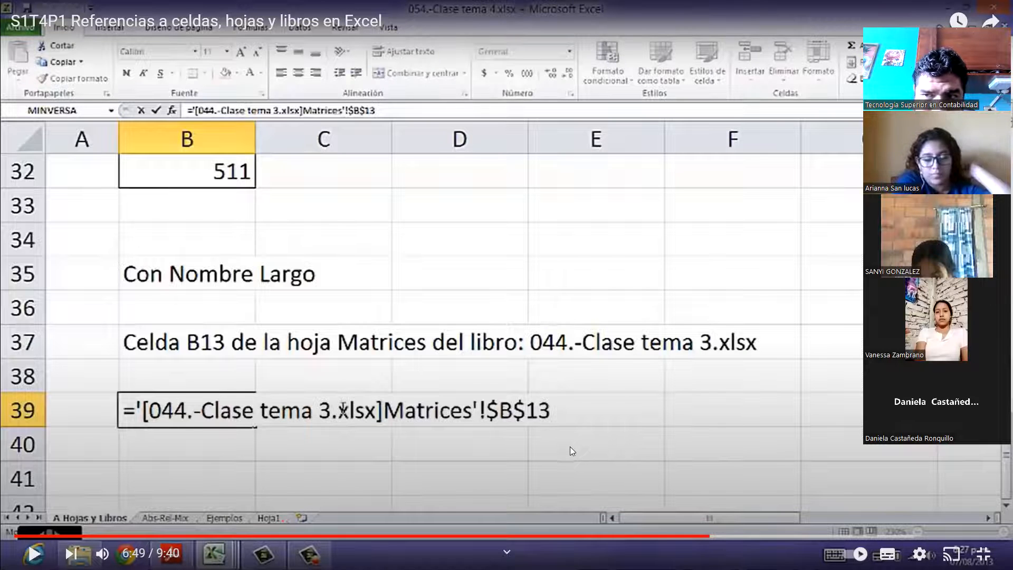
left_click(982, 456)
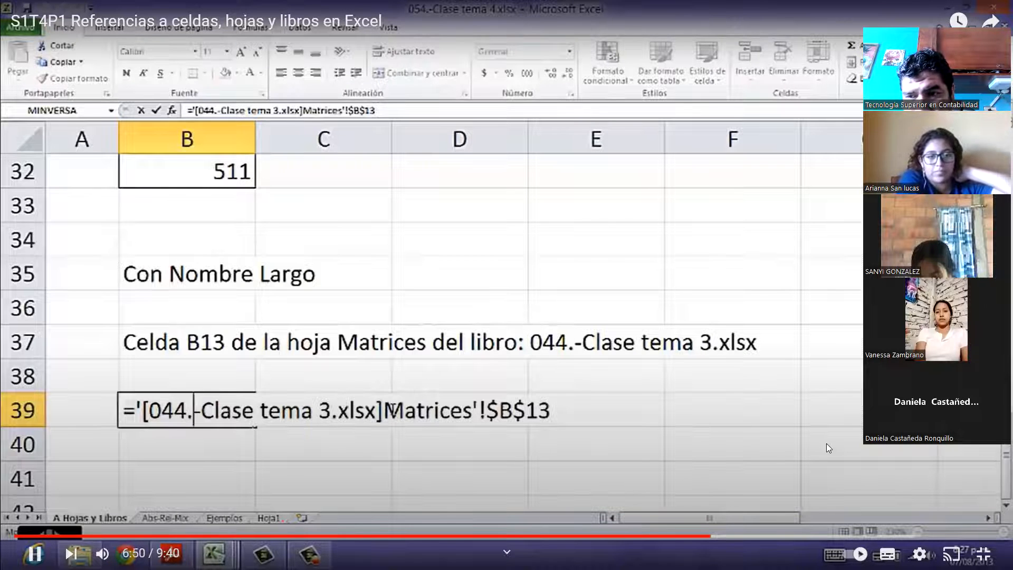
key("space")
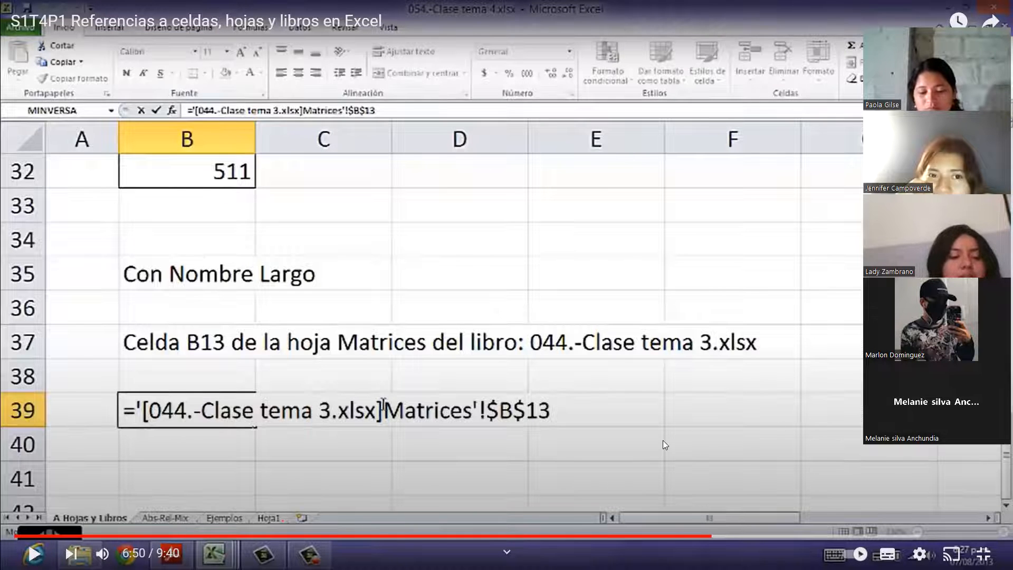
left_click(710, 400)
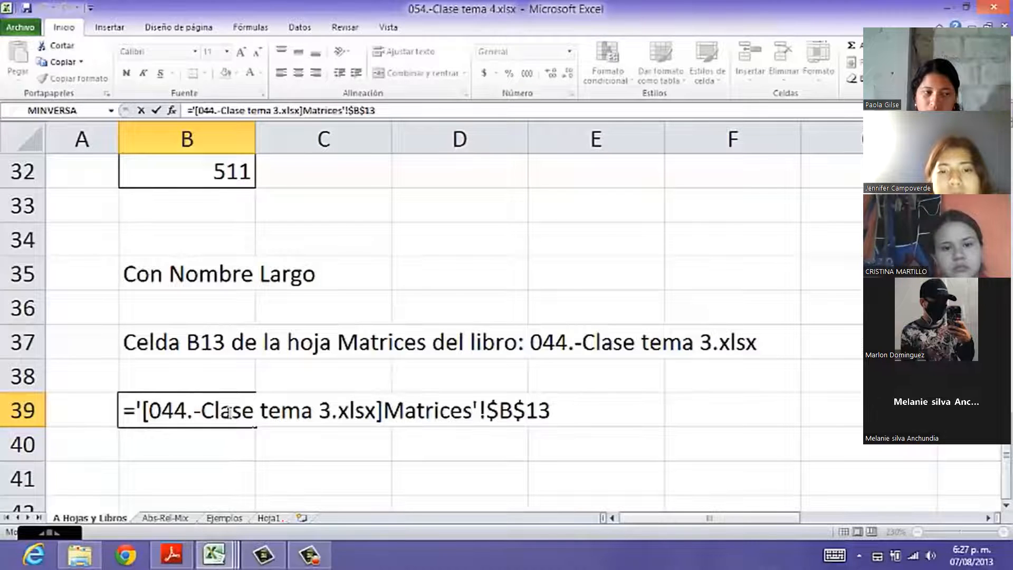
key("ctrl+Return")
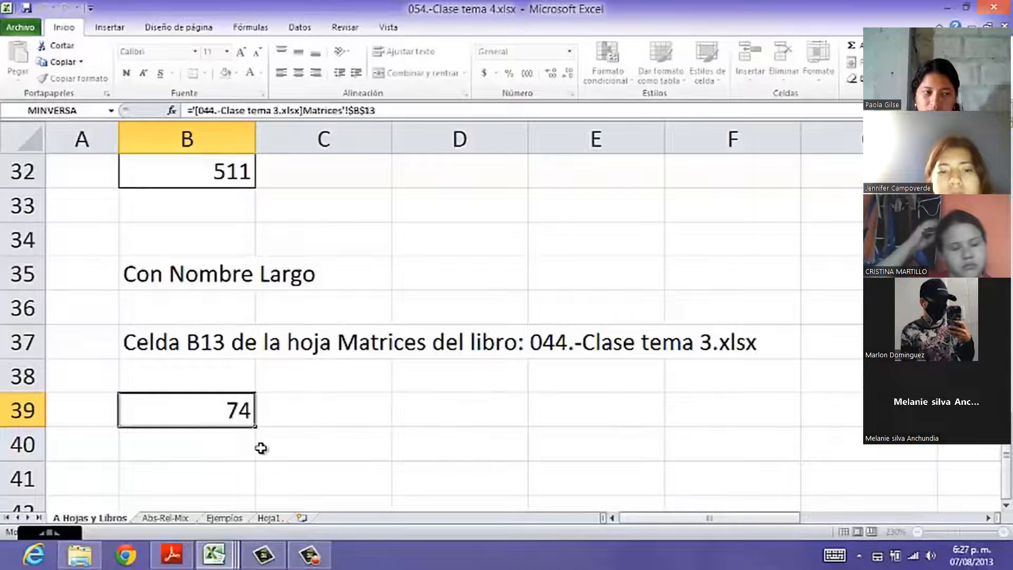
left_click(294, 425)
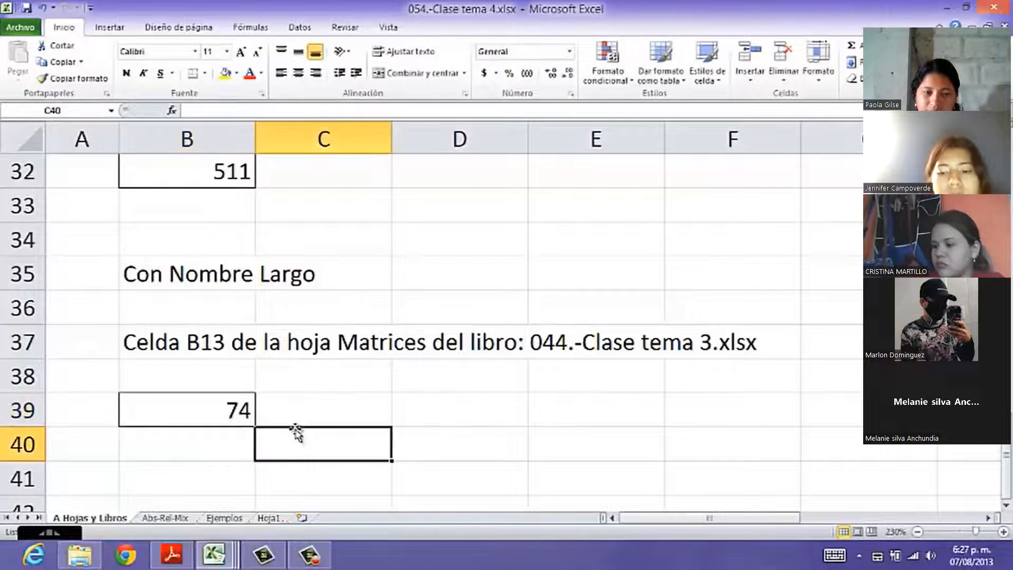
left_click(309, 375)
- Close PruebasTema.xlsx without saving its changes, and close the 044.-Clase tema 3.xlsx workbook
scroll(323, 340, "up", 2)
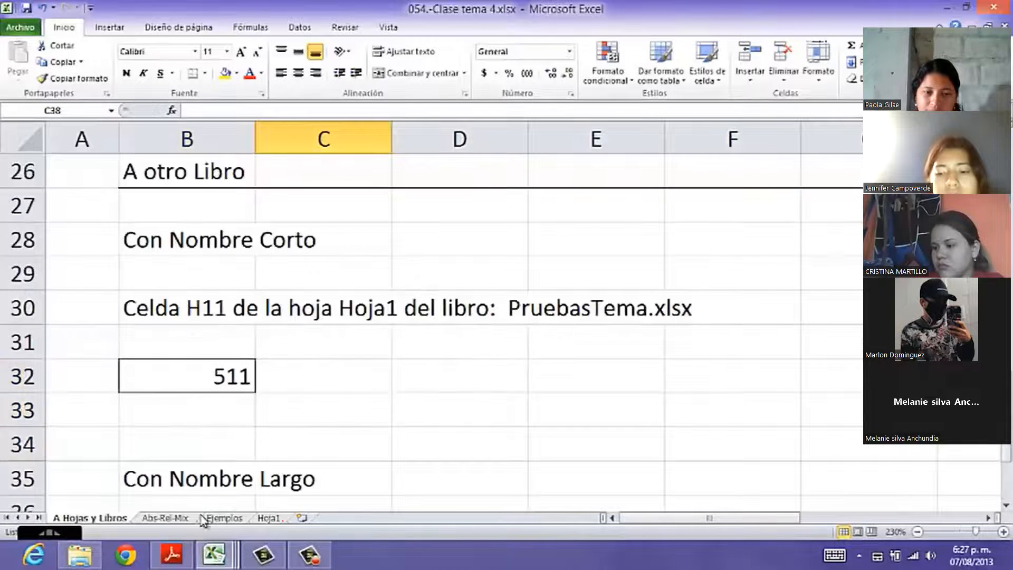
mouse_move(213, 560)
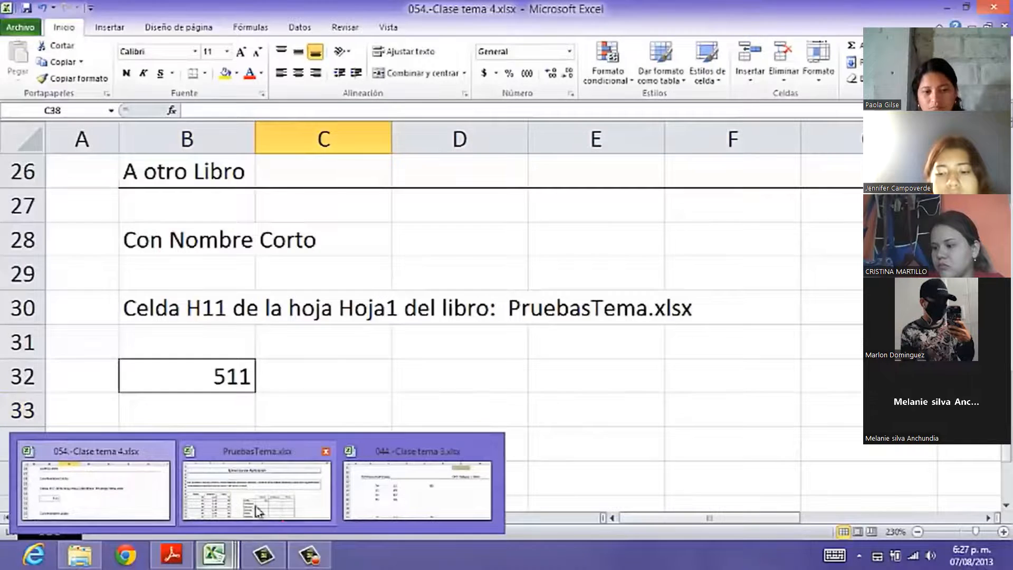
mouse_move(301, 483)
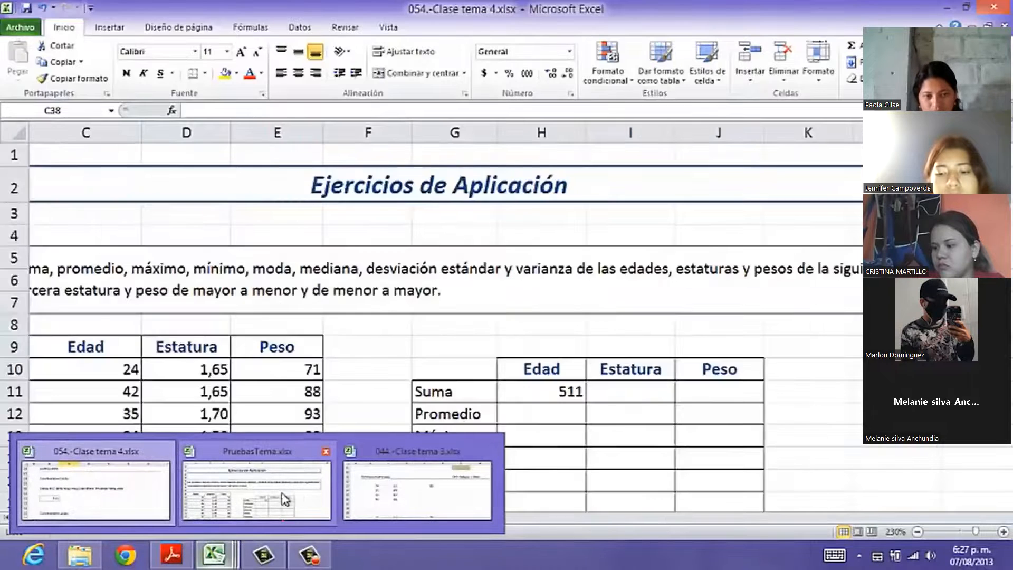
left_click(325, 452)
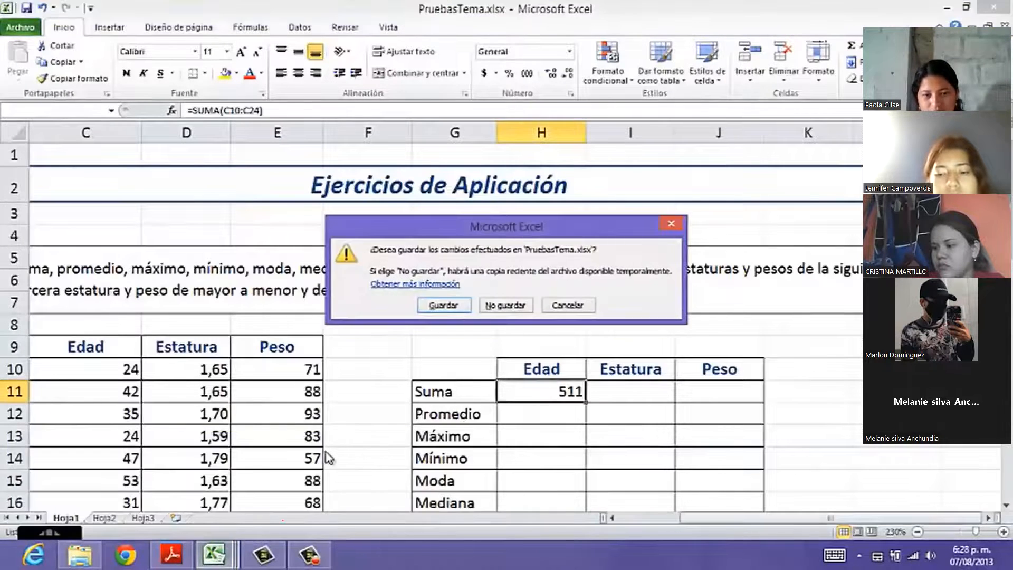
left_click(495, 306)
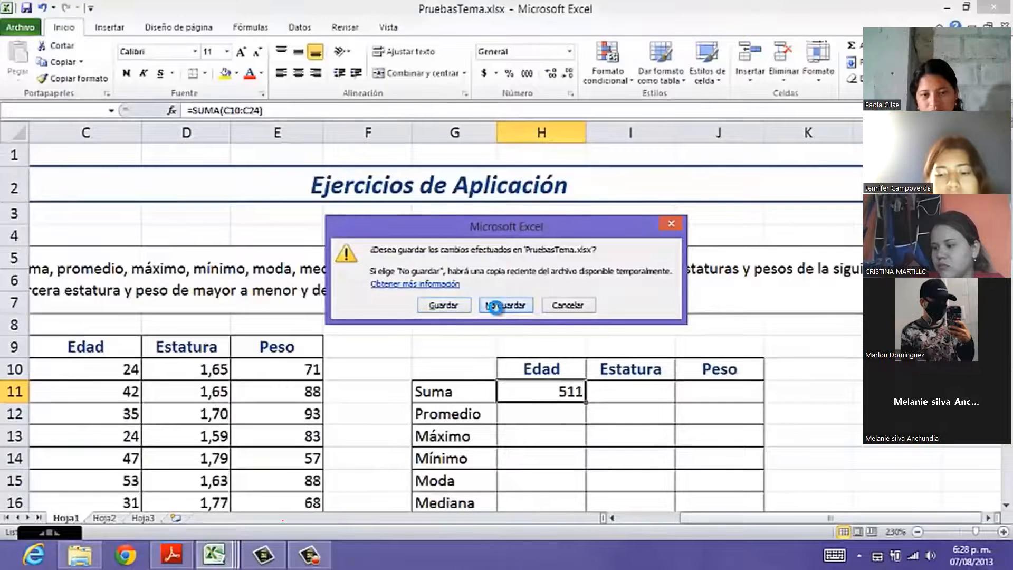
mouse_move(217, 555)
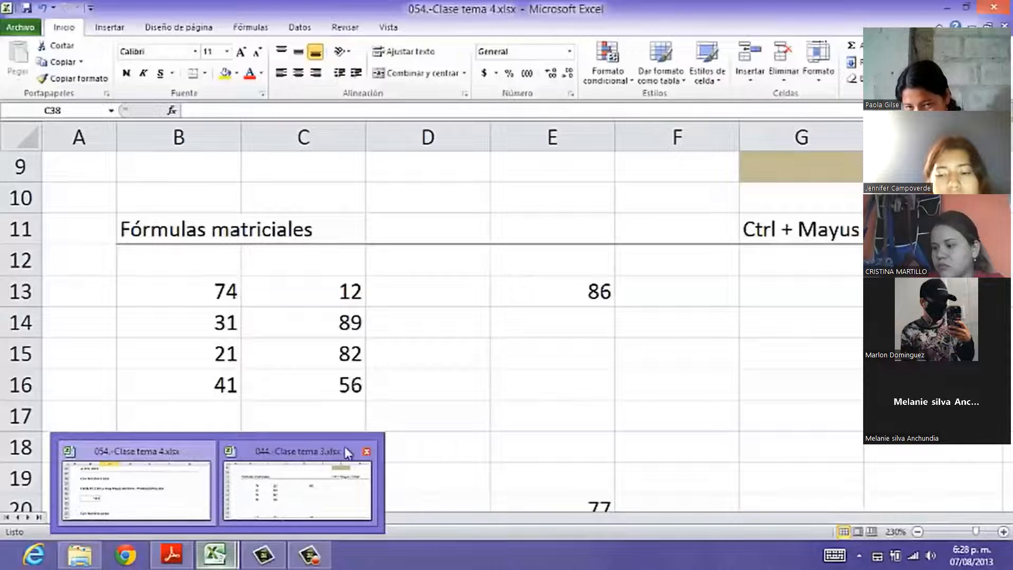
left_click(292, 498)
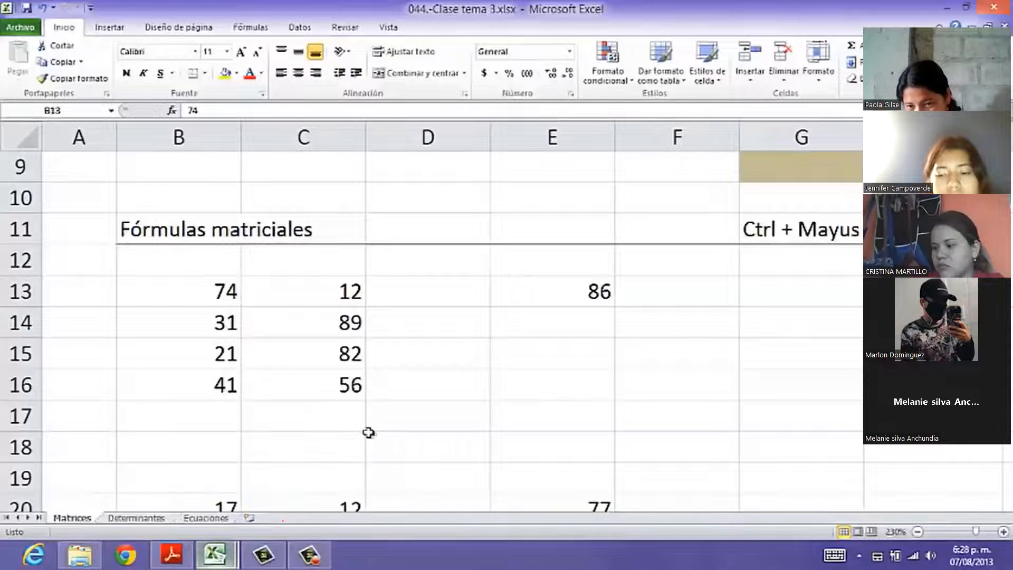
left_click(999, 11)
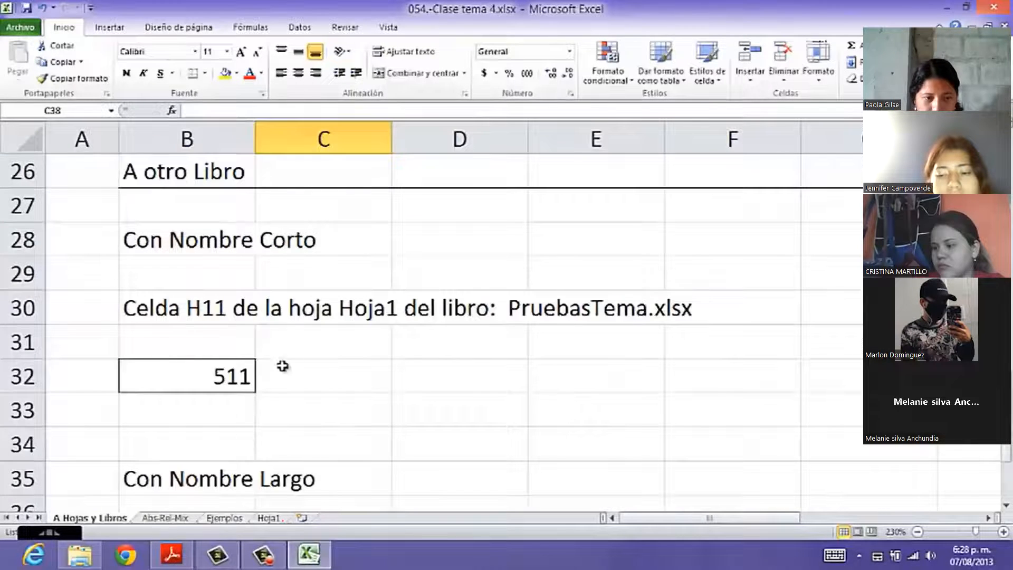
- Select cell B32 to examine its reference to the closed PruebasTema.xlsx workbook, and pause the video at 7:47
left_click(206, 381)
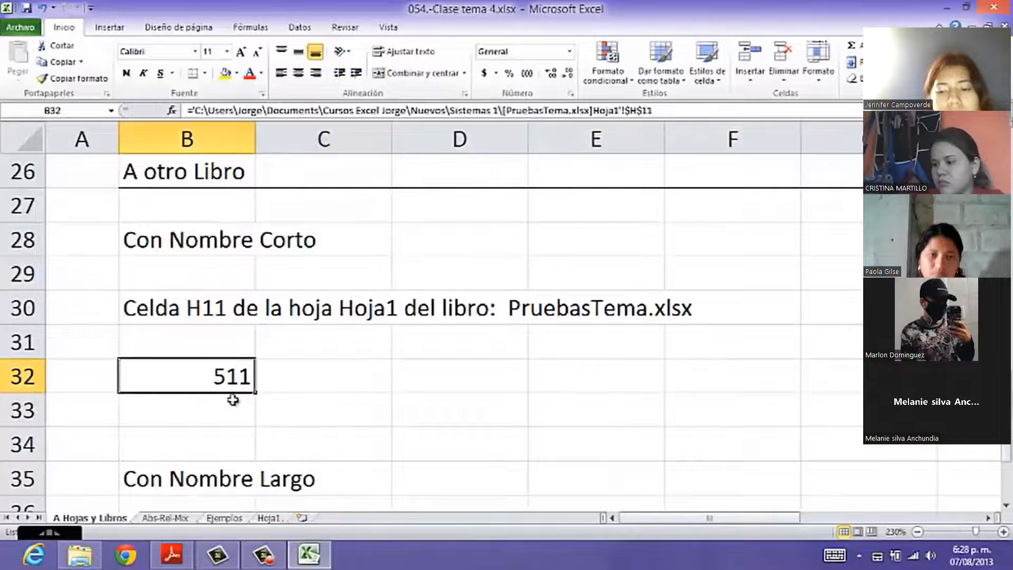
left_click(710, 394)
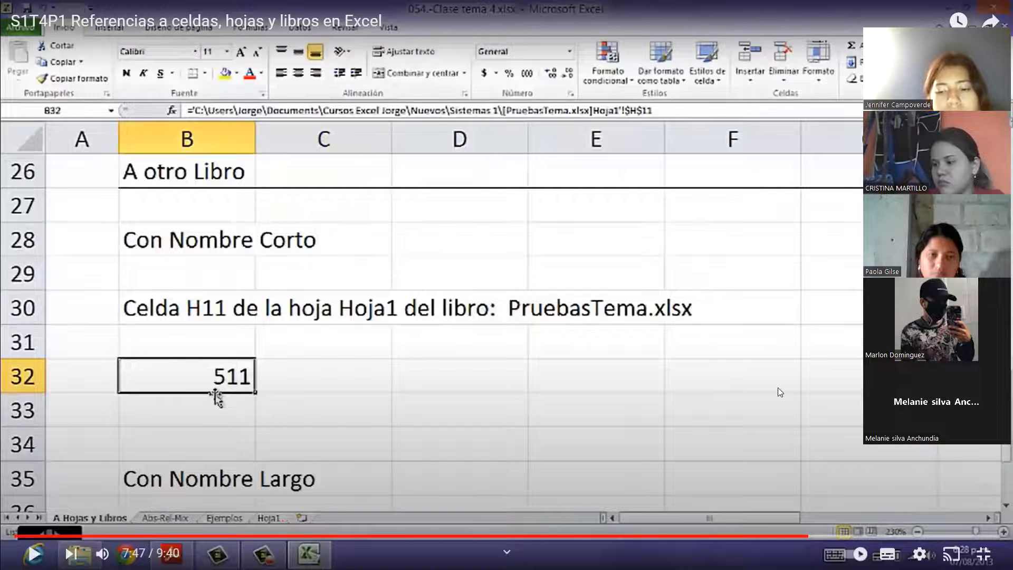